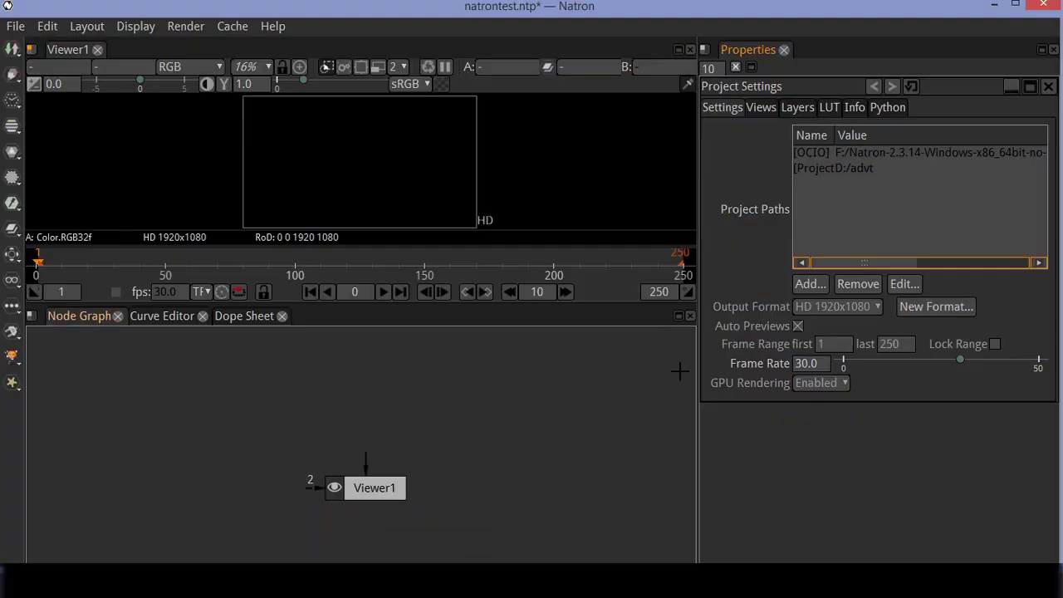
- Add a Solid node to the node graph, connect it to Viewer1 and align it directly above the viewer
{"action": "right_click", "coordinate": [430, 398]}
{"action": "mouse_move", "coordinate": [602, 196]}
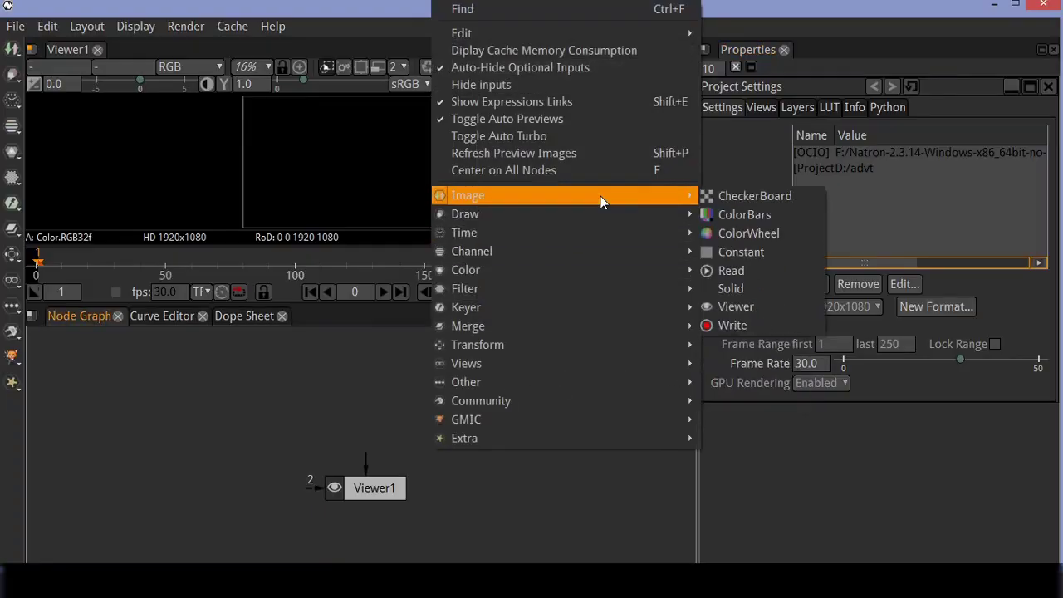
{"action": "left_click", "coordinate": [771, 288]}
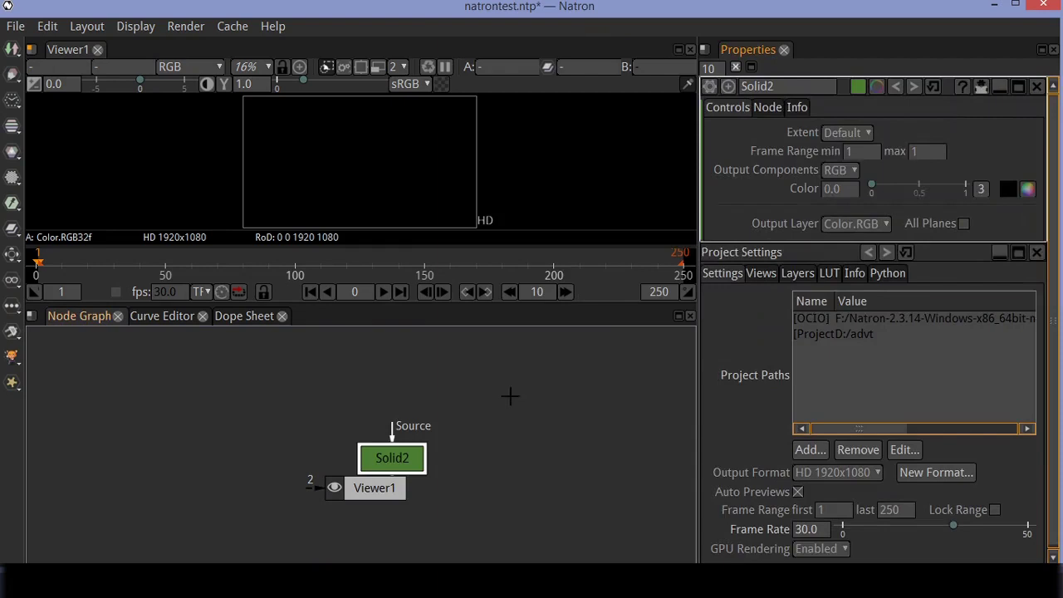
{"action": "left_click_drag", "start_coordinate": [422, 462], "coordinate": [374, 488]}
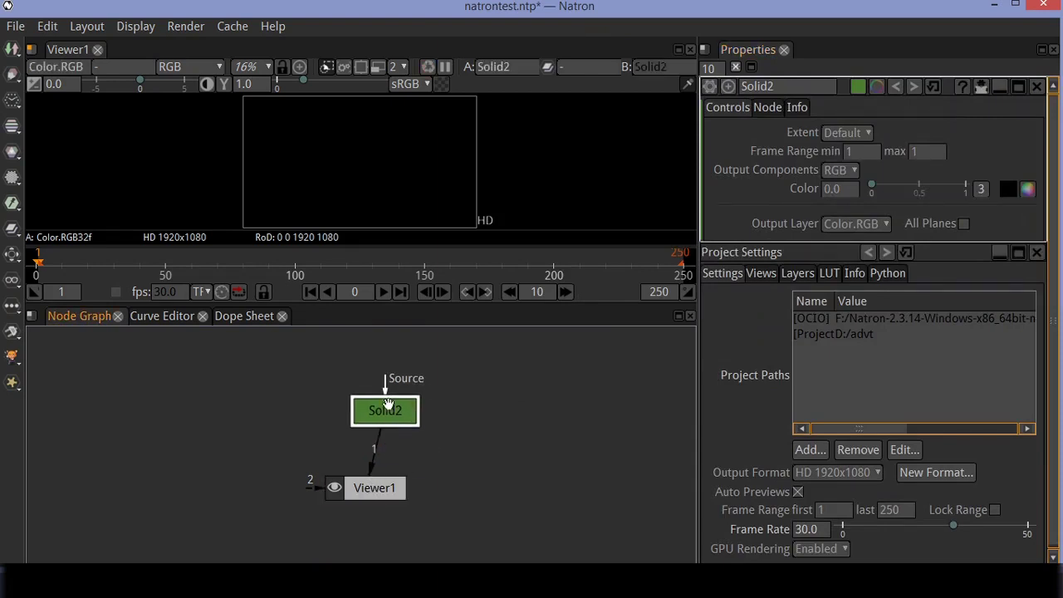
{"action": "left_click_drag", "start_coordinate": [392, 405], "coordinate": [373, 407]}
- Insert a Light_Sweep community filter between the Solid node and Viewer1, and move the viewer lower to make room
{"action": "right_click", "coordinate": [477, 395]}
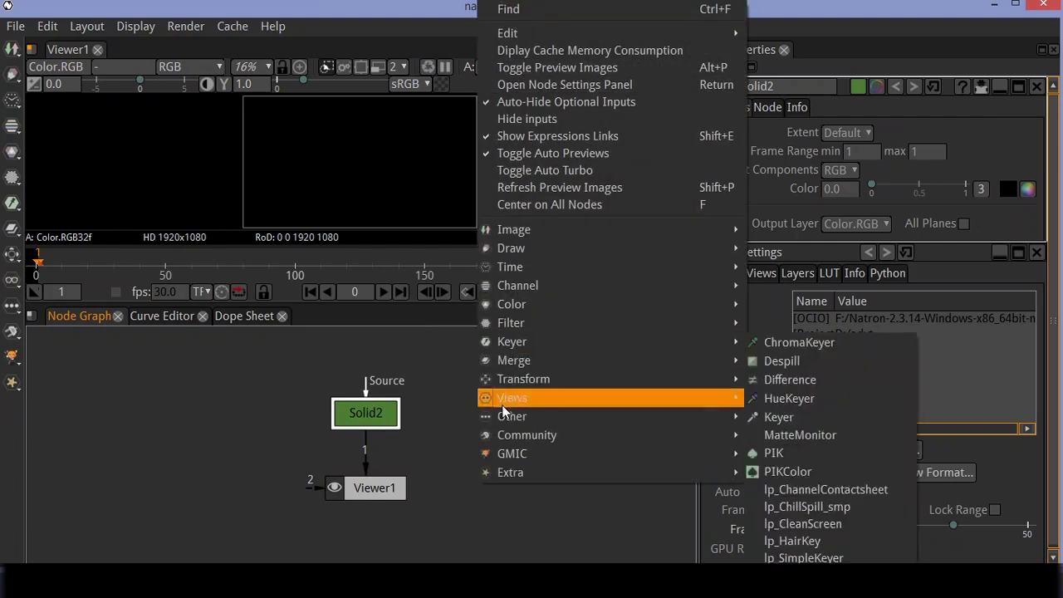
{"action": "mouse_move", "coordinate": [510, 437]}
{"action": "mouse_move", "coordinate": [781, 440]}
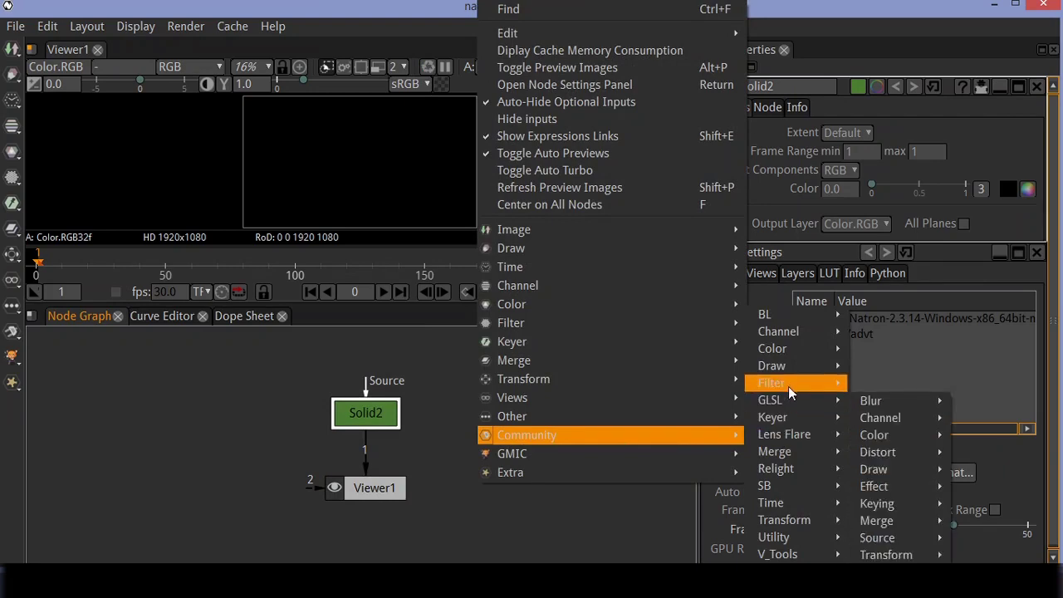
{"action": "mouse_move", "coordinate": [788, 386]}
{"action": "left_click", "coordinate": [948, 424]}
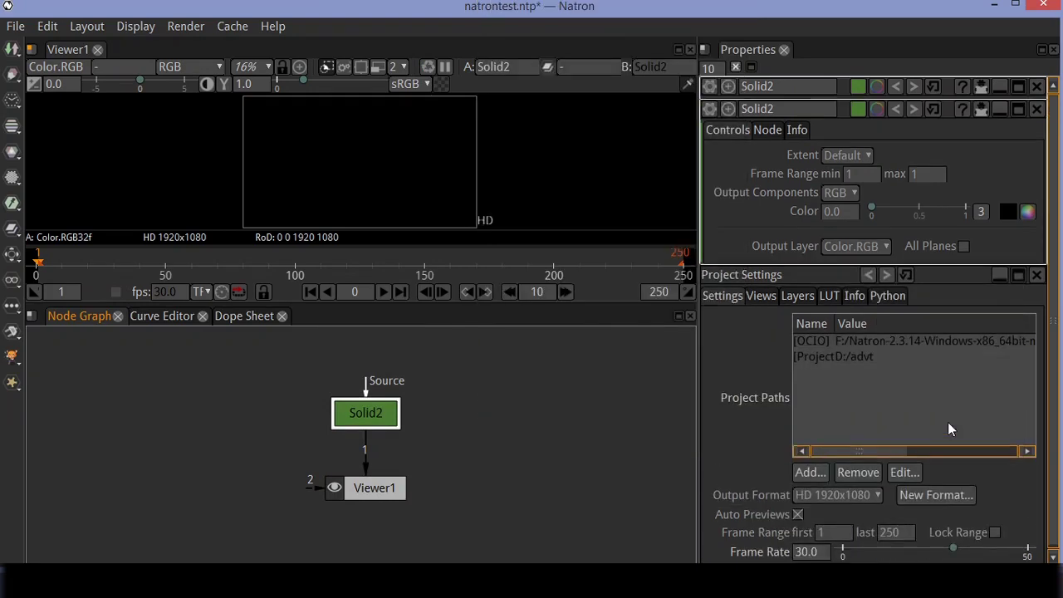
{"action": "left_click_drag", "start_coordinate": [387, 490], "coordinate": [378, 517]}
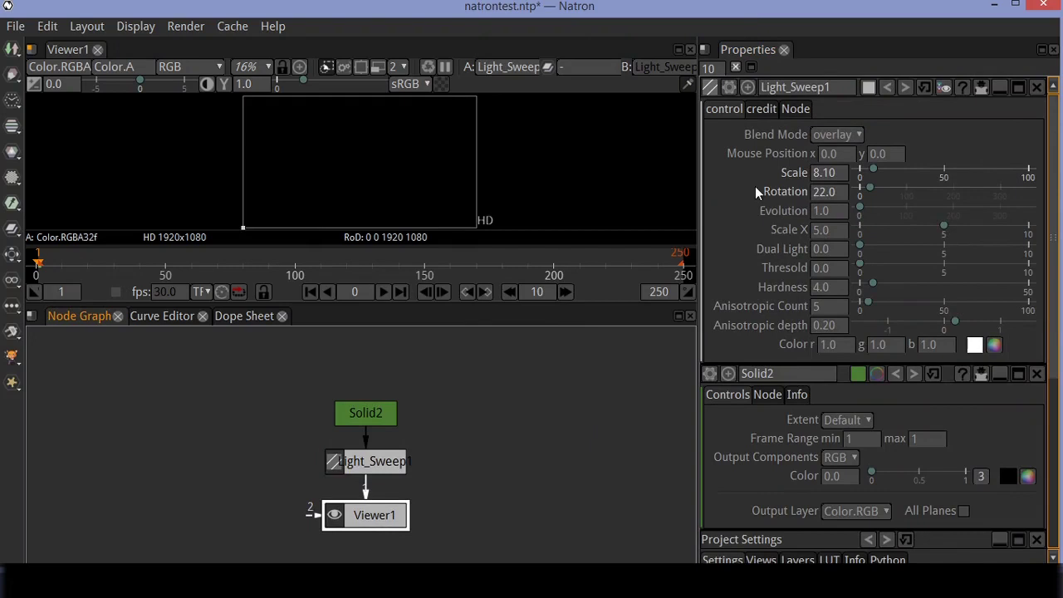
- Set the Light_Sweep node's blend mode to over and its scale to 1
{"action": "left_click", "coordinate": [846, 135]}
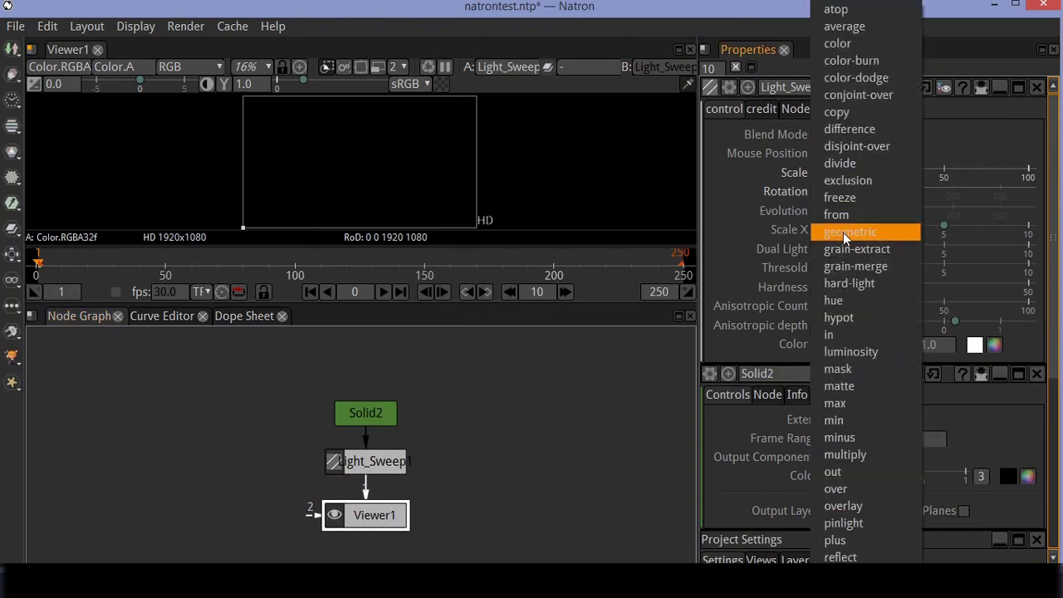
{"action": "left_click", "coordinate": [859, 488]}
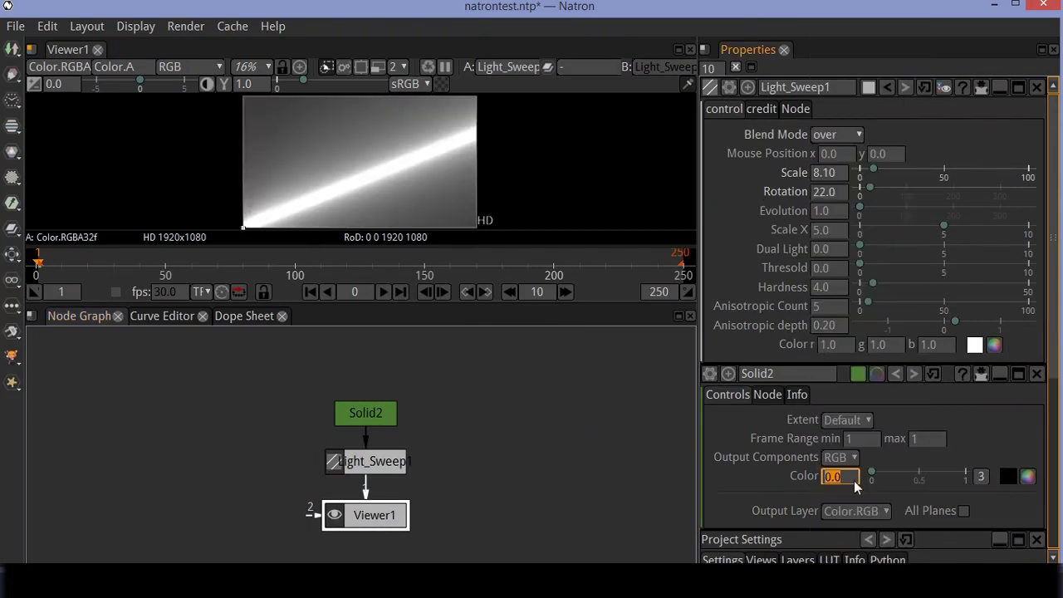
{"action": "left_click", "coordinate": [845, 176]}
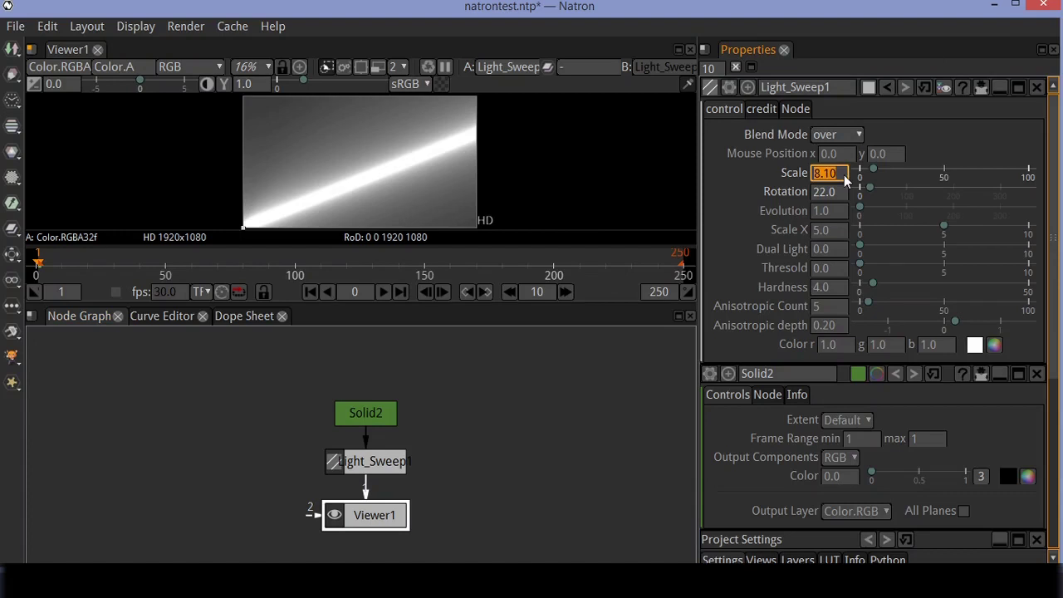
{"action": "type", "text": "1"}
{"action": "left_click", "coordinate": [849, 156]}
- Set the Light_Sweep node's rotation to 90
{"action": "left_click", "coordinate": [837, 215]}
{"action": "key", "text": "shift+Tab"}
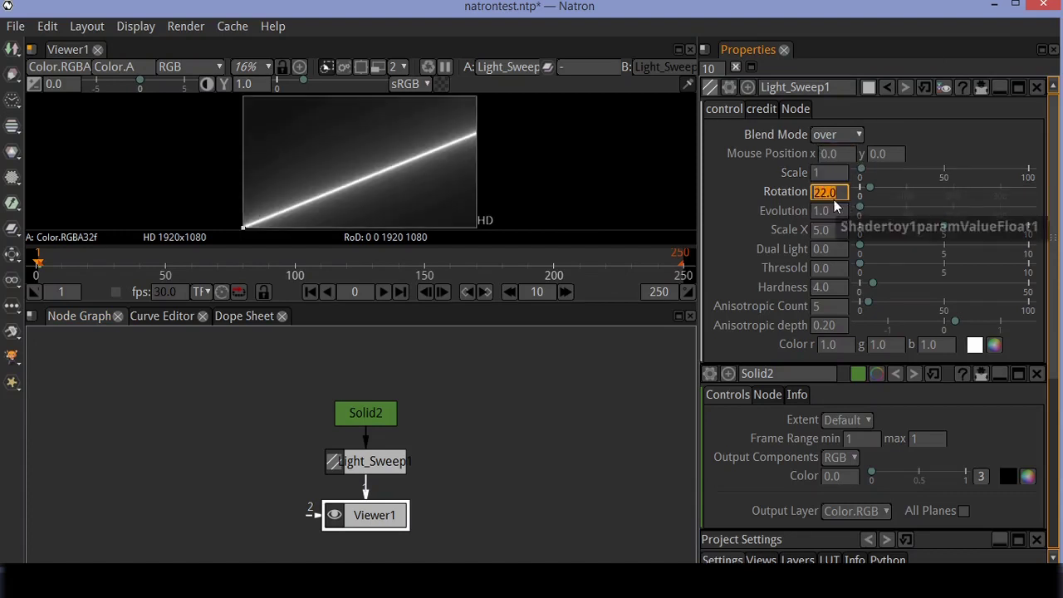
{"action": "type", "text": "90"}
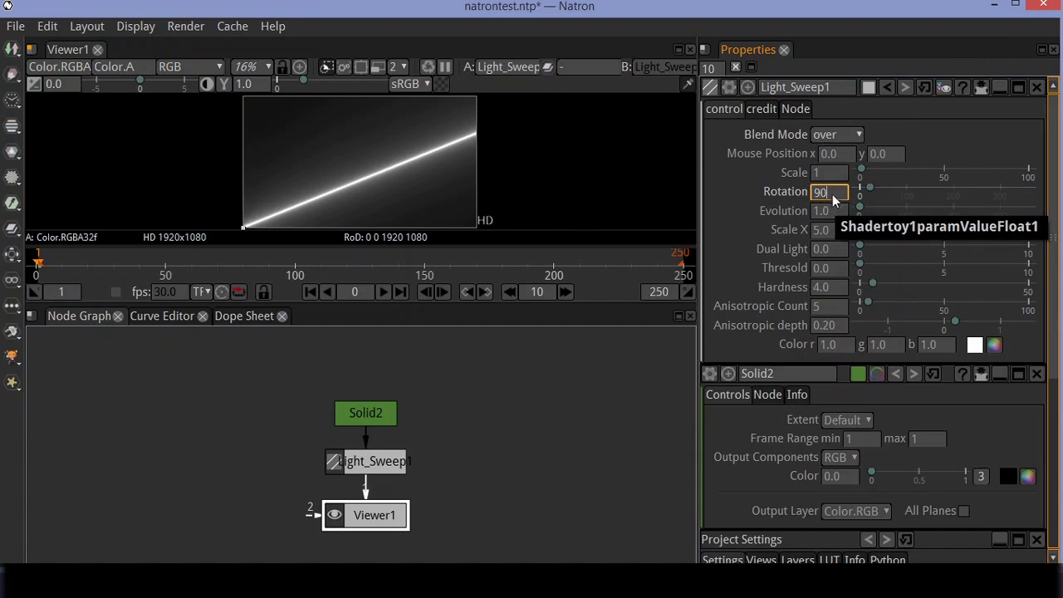
{"action": "key", "text": "Return"}
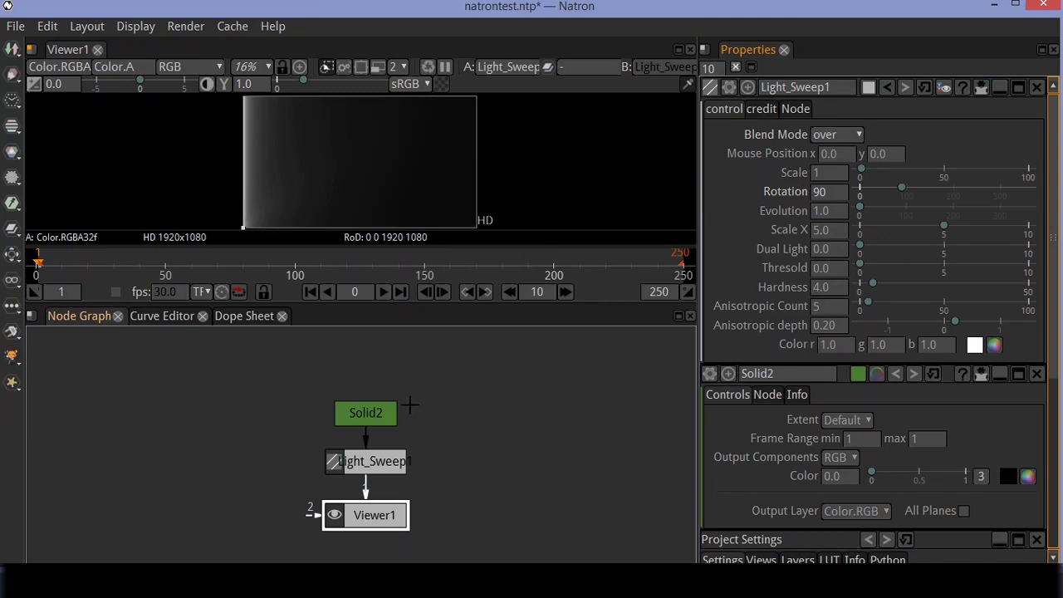
- Move the Solid and Light_Sweep nodes higher in the graph and disconnect Viewer1 from Light_Sweep
{"action": "left_click_drag", "start_coordinate": [370, 420], "coordinate": [368, 369]}
{"action": "left_click", "coordinate": [380, 461]}
{"action": "left_click_drag", "start_coordinate": [380, 461], "coordinate": [379, 430]}
{"action": "left_click_drag", "start_coordinate": [366, 494], "coordinate": [433, 480]}
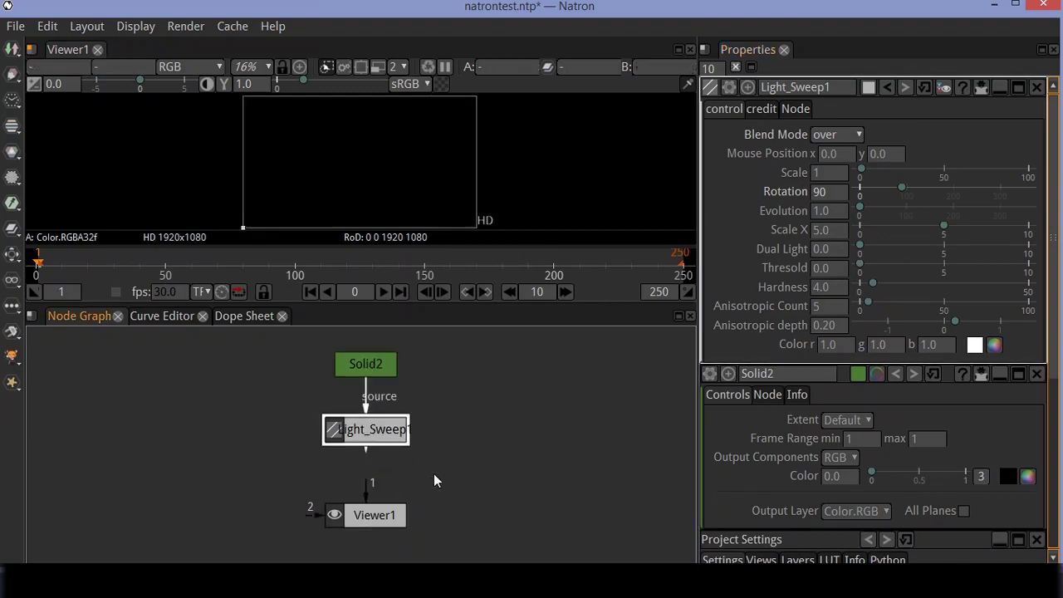
- Add a Polar distort node fed by Light_Sweep, connect Viewer1 to it and place both nodes beside the chain
{"action": "right_click", "coordinate": [508, 452]}
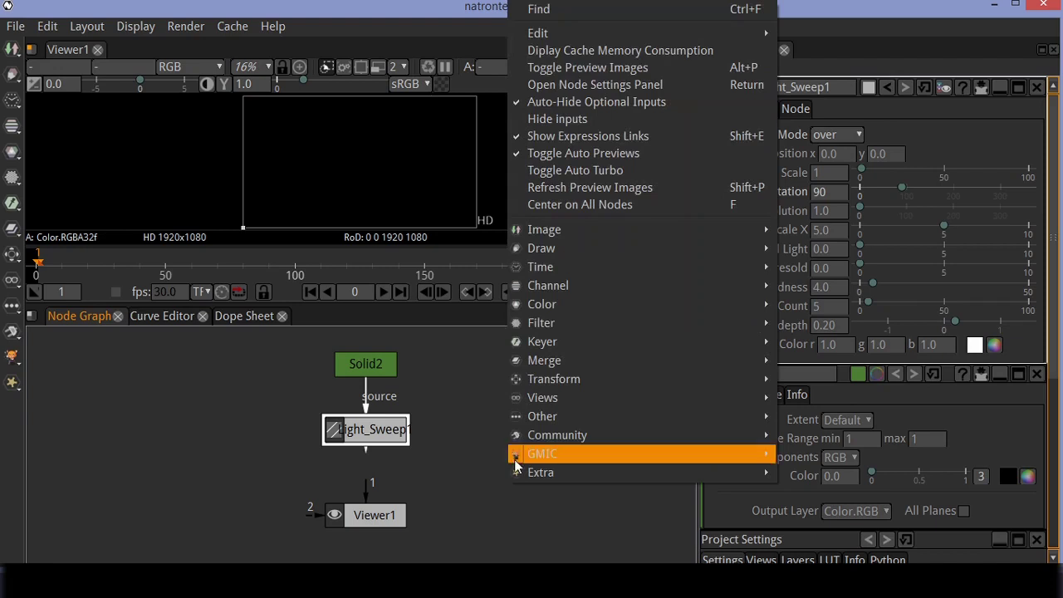
{"action": "mouse_move", "coordinate": [515, 472]}
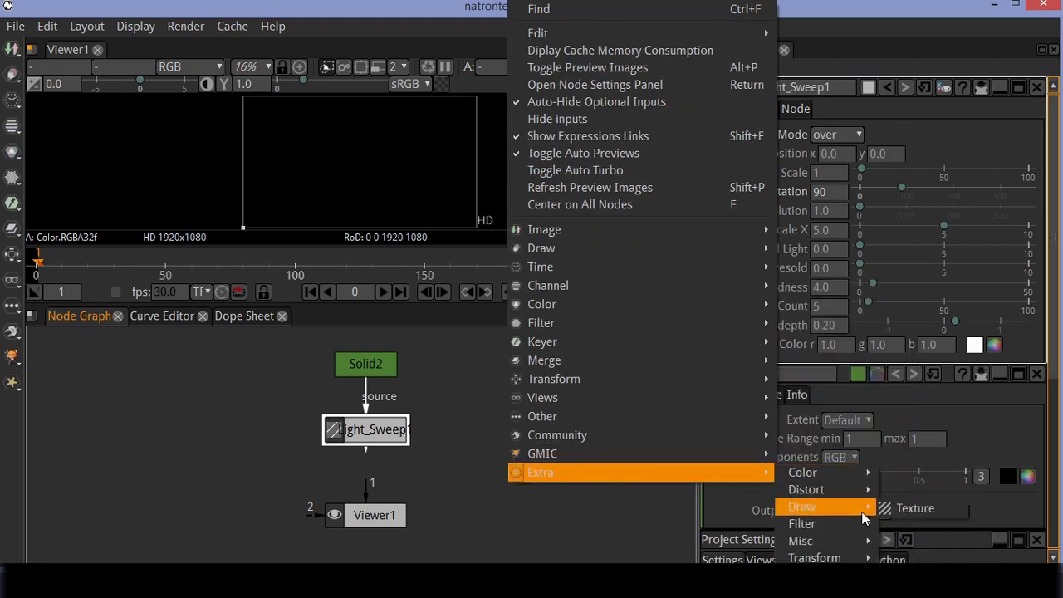
{"action": "mouse_move", "coordinate": [858, 546]}
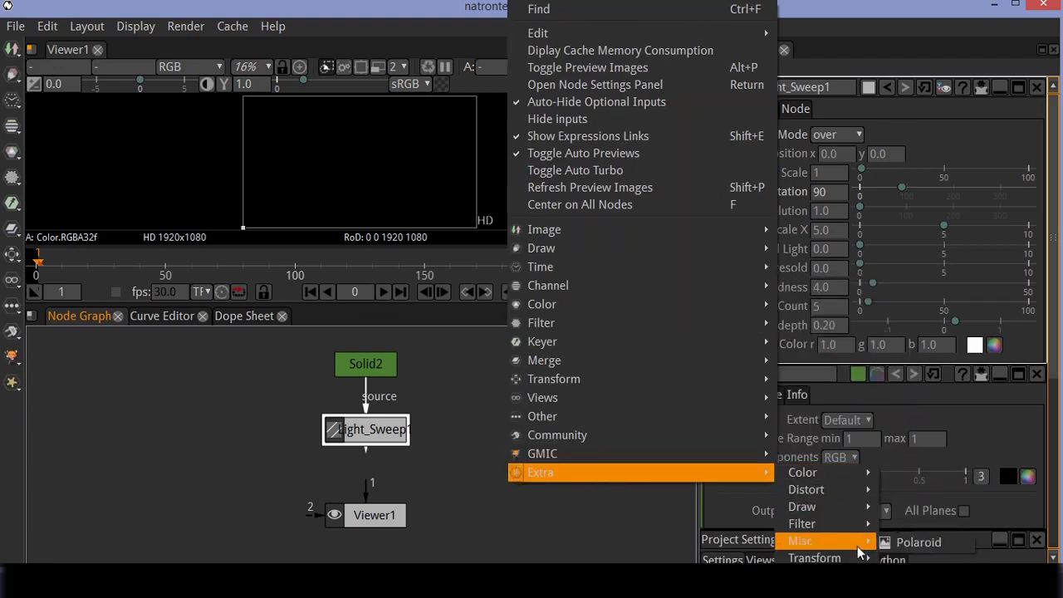
{"action": "mouse_move", "coordinate": [858, 511]}
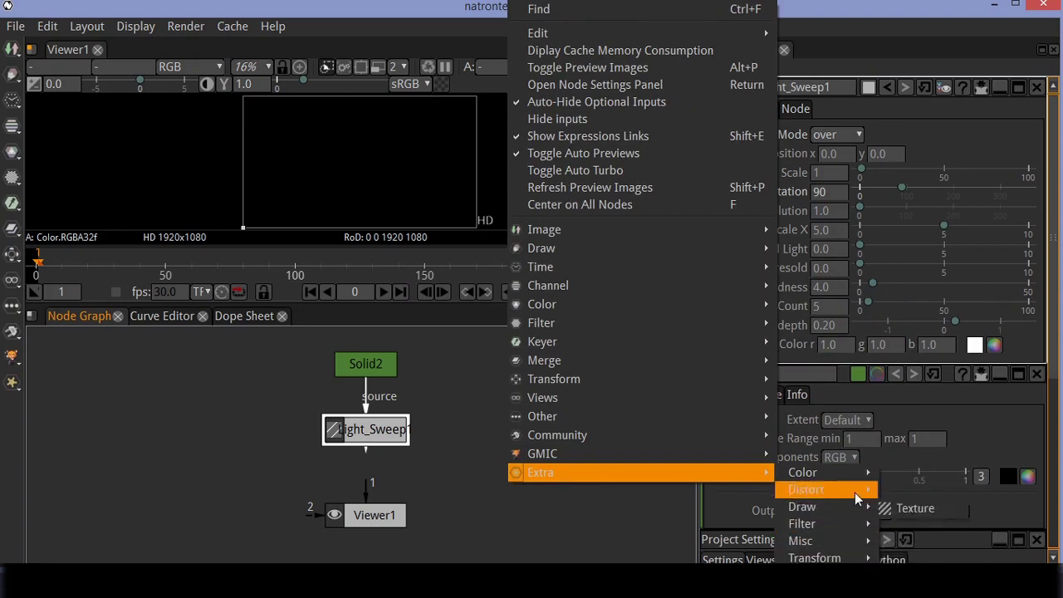
{"action": "mouse_move", "coordinate": [855, 490]}
{"action": "left_click", "coordinate": [903, 531]}
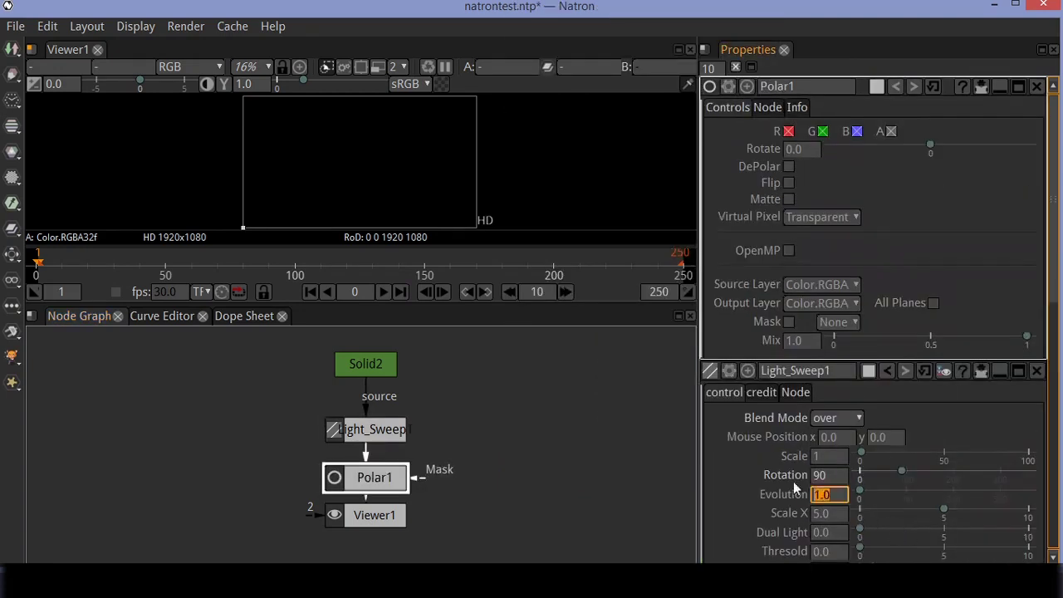
{"action": "left_click_drag", "start_coordinate": [391, 475], "coordinate": [487, 525]}
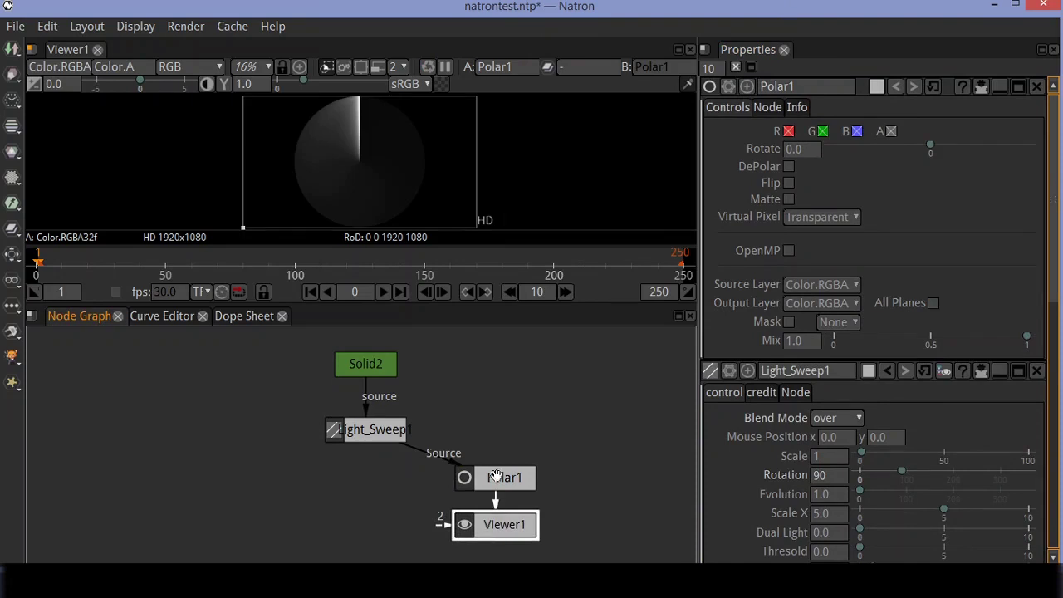
- Set the Light_Sweep color to bright green with red 0, green 255 and blue 59
{"action": "left_click", "coordinate": [384, 436]}
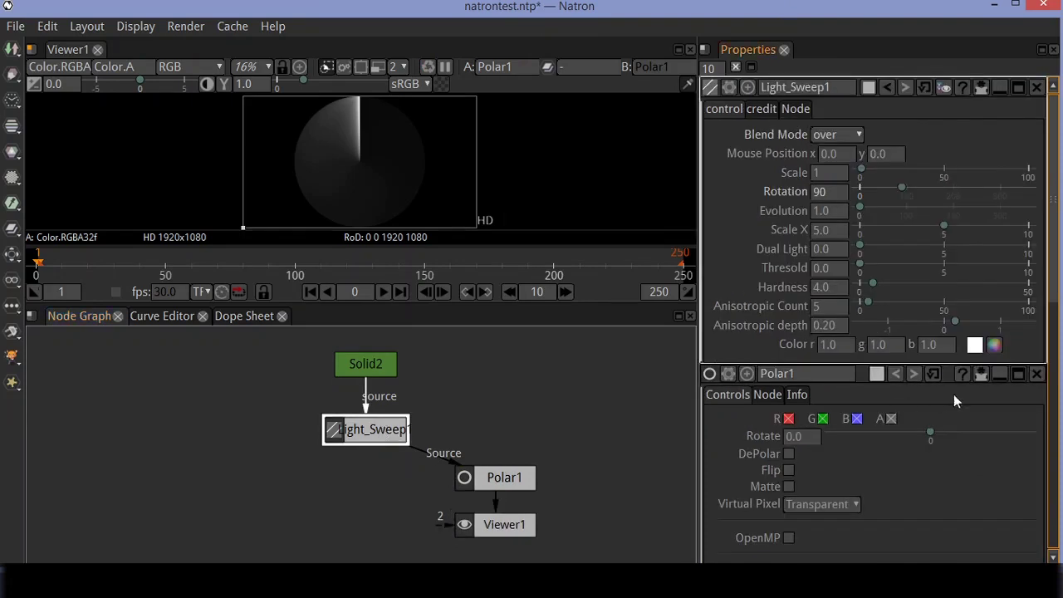
{"action": "left_click", "coordinate": [995, 347]}
{"action": "left_click", "coordinate": [653, 218]}
{"action": "left_click", "coordinate": [626, 175]}
{"action": "left_click_drag", "start_coordinate": [625, 175], "coordinate": [626, 156]}
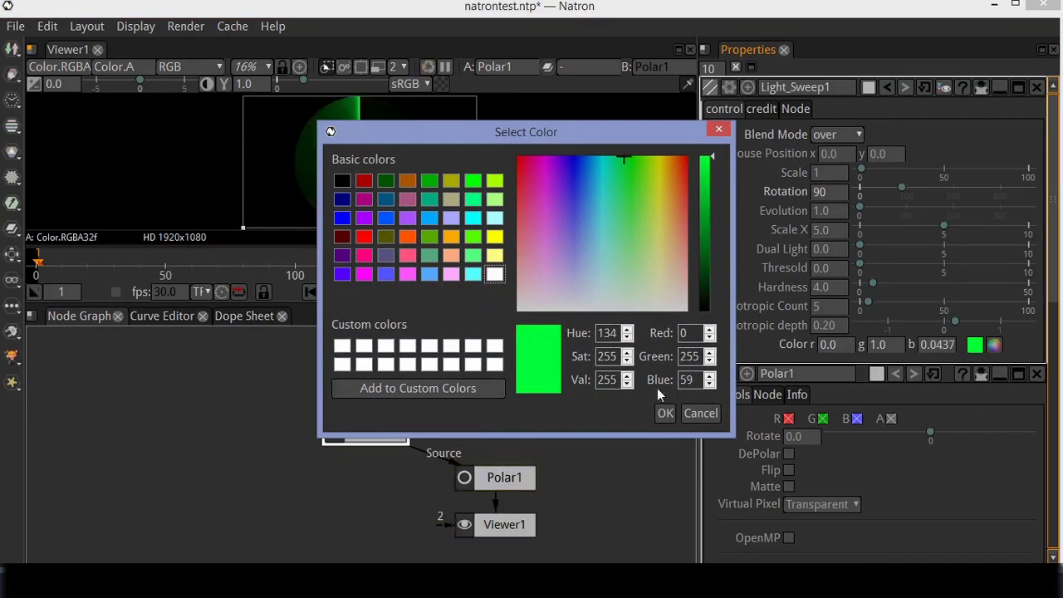
{"action": "left_click", "coordinate": [666, 413]}
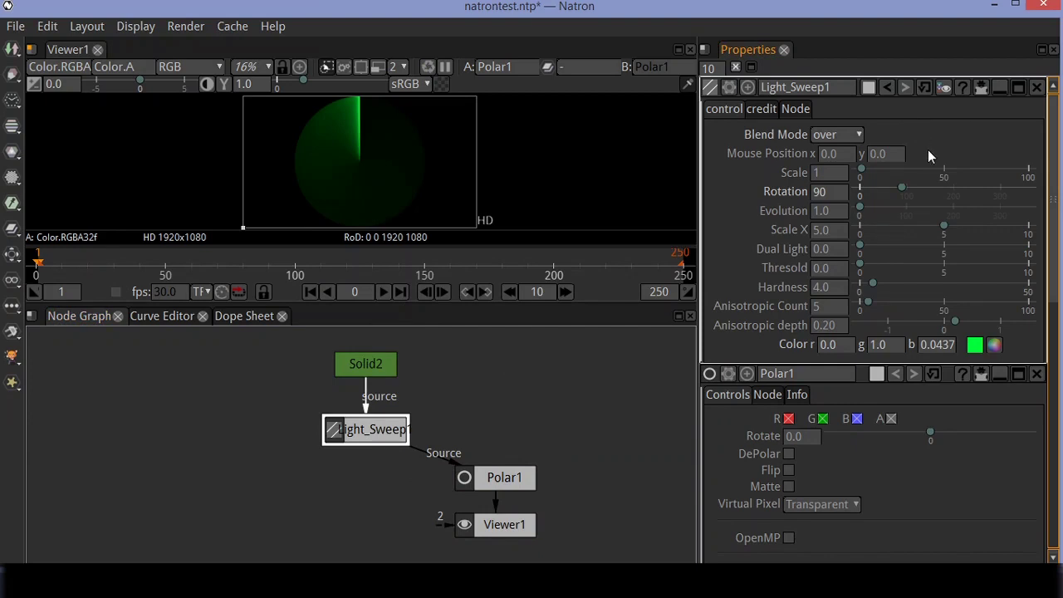
- Set a keyframe on the Light_Sweep Mouse Position x at frame 0 with the value 1920
{"action": "left_click", "coordinate": [849, 155]}
{"action": "right_click", "coordinate": [849, 154]}
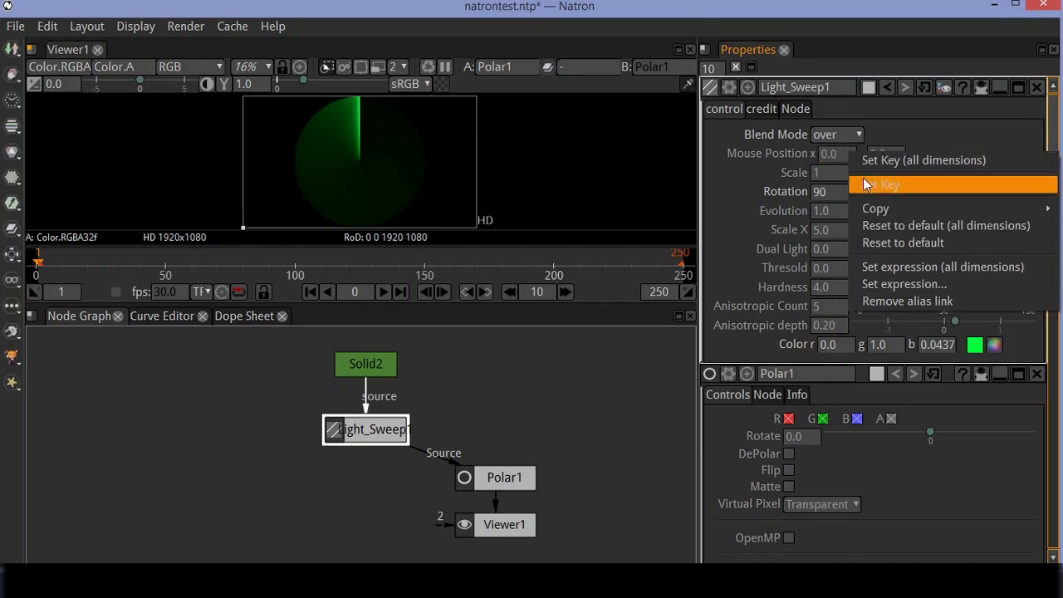
{"action": "left_click", "coordinate": [863, 178]}
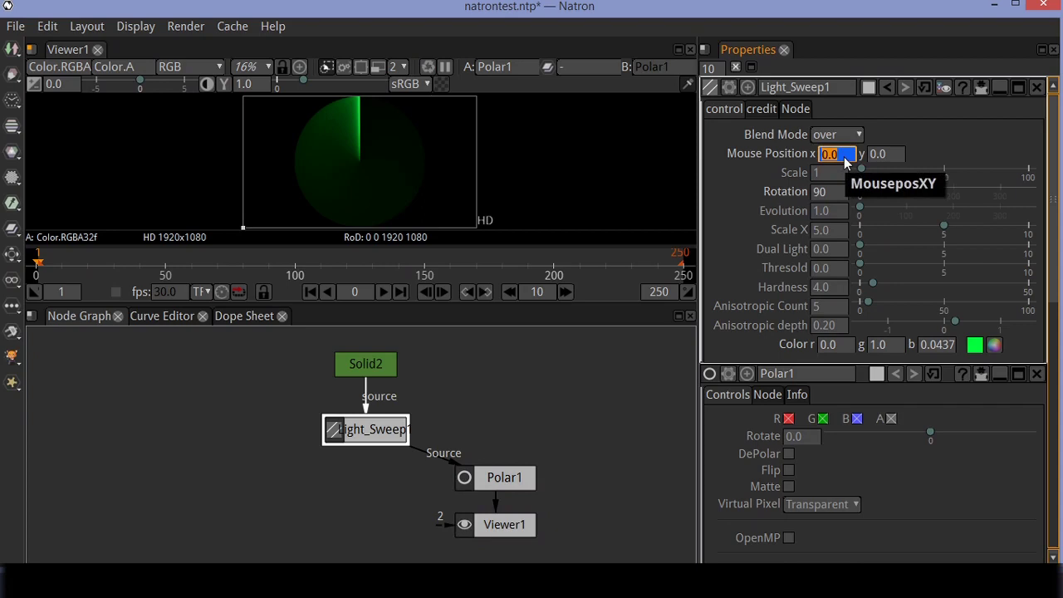
{"action": "type", "text": "1920"}
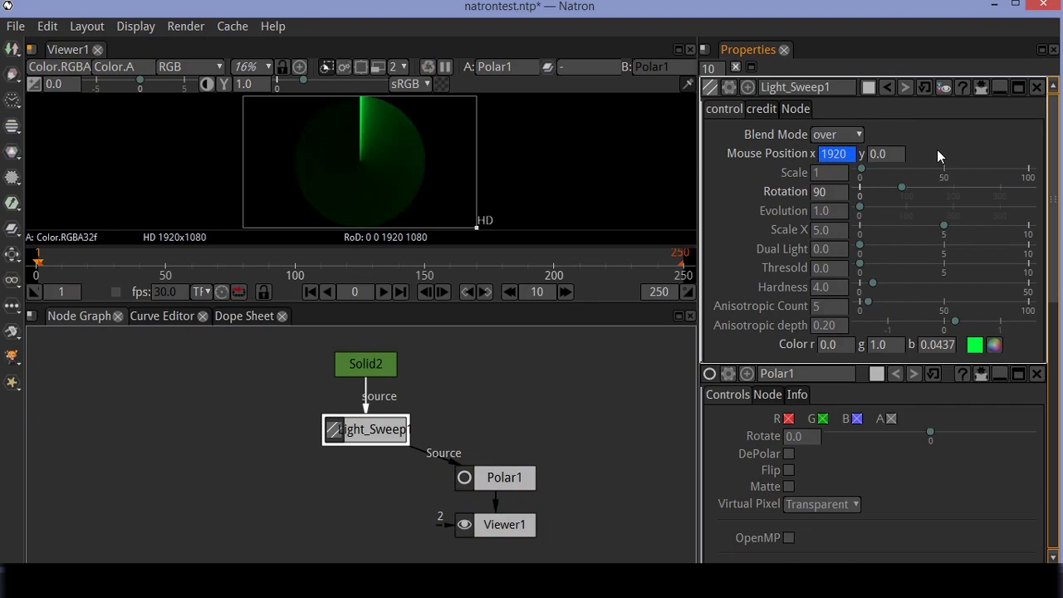
- Keyframe the Light_Sweep Mouse Position x to 0 at frame 60
{"action": "left_click", "coordinate": [192, 266]}
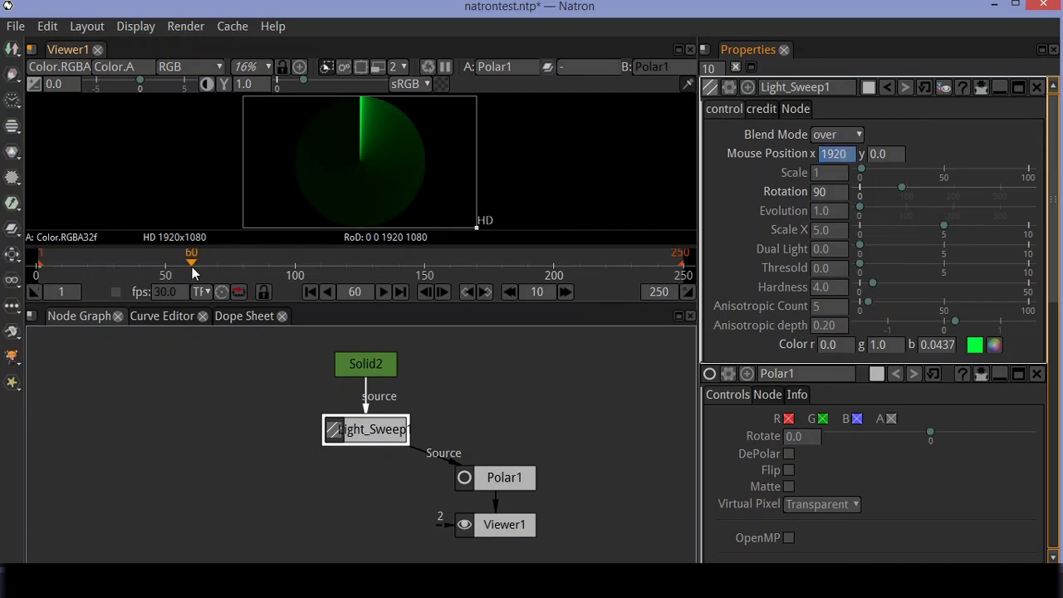
{"action": "type", "text": "0"}
{"action": "key", "text": "Return"}
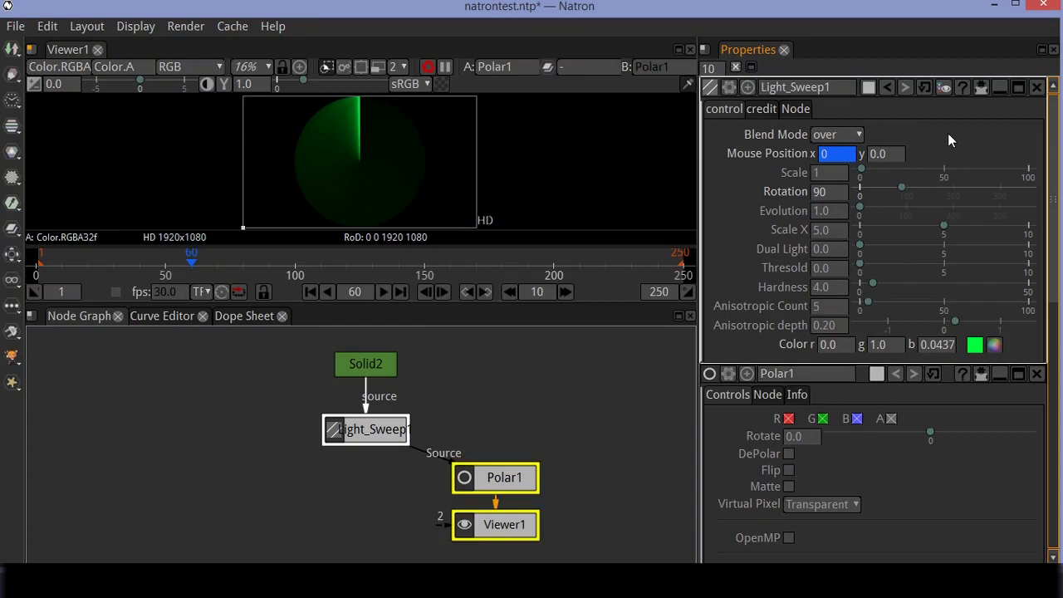
- Preview the sweep animation along the timeline and return to the first frame
{"action": "left_click", "coordinate": [305, 298]}
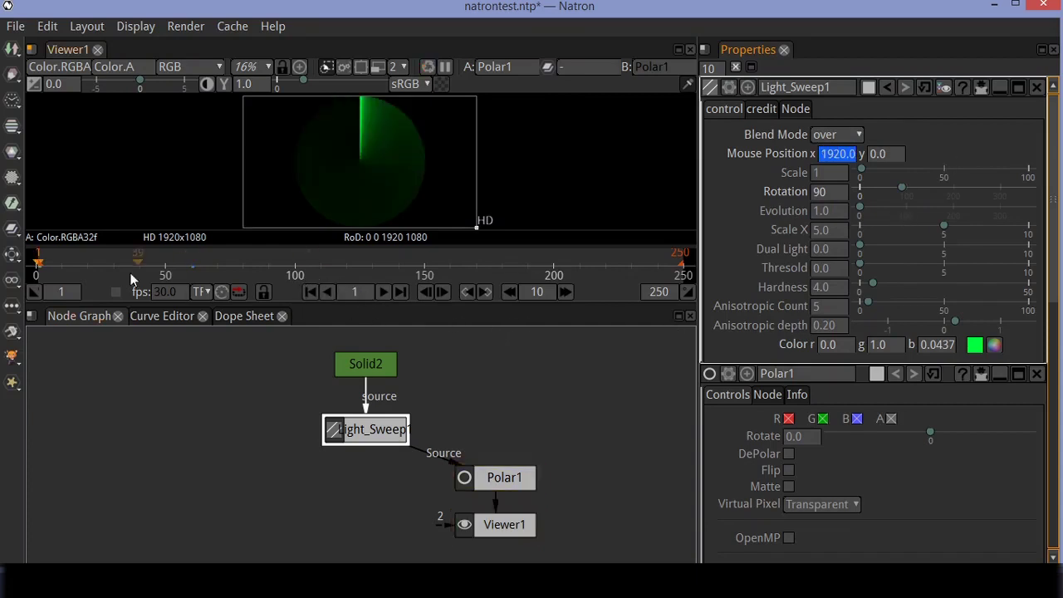
{"action": "left_click", "coordinate": [42, 270]}
{"action": "mouse_move", "coordinate": [42, 270]}
{"action": "left_mouse_down"}
{"action": "mouse_move", "coordinate": [97, 285]}
{"action": "mouse_move", "coordinate": [195, 280]}
{"action": "mouse_move", "coordinate": [30, 283]}
{"action": "left_mouse_up"}
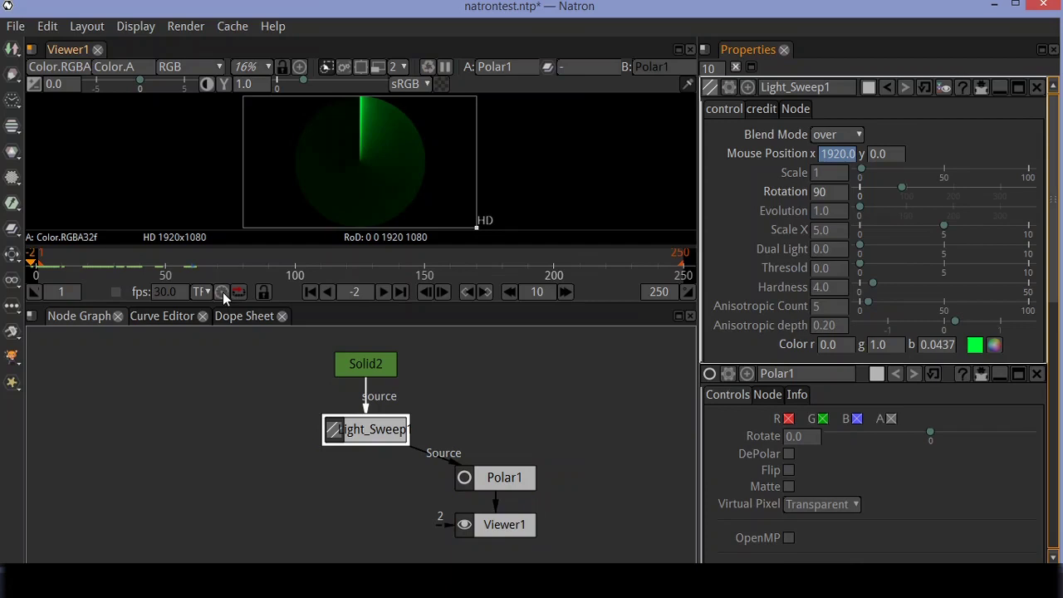
{"action": "left_click", "coordinate": [402, 291]}
{"action": "left_click", "coordinate": [310, 292]}
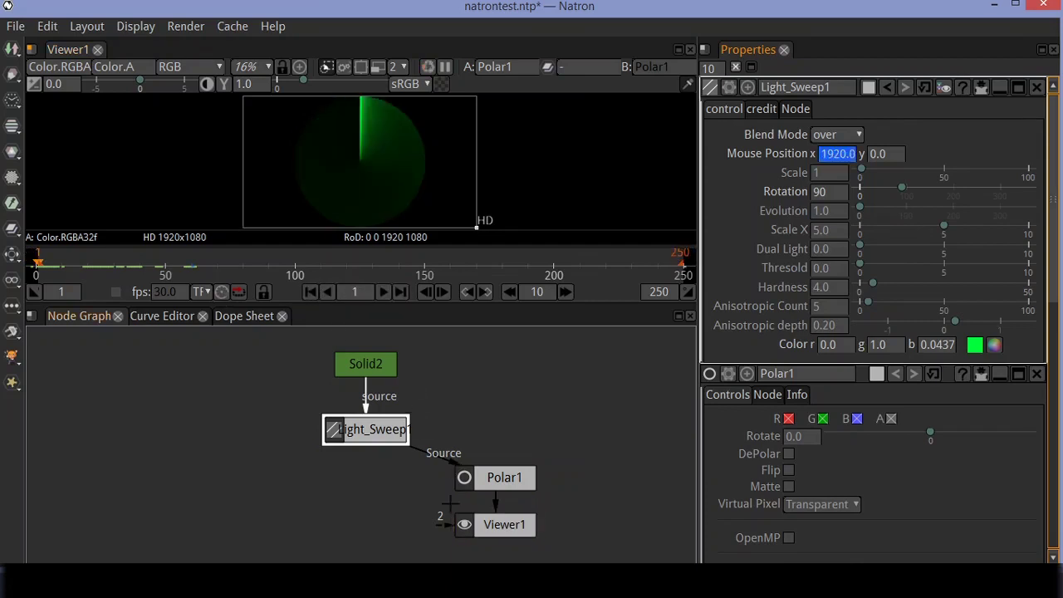
- Place the Polar node directly below Light_Sweep, disconnect Viewer1 from it and move the viewer lower
{"action": "left_click_drag", "start_coordinate": [501, 480], "coordinate": [360, 490]}
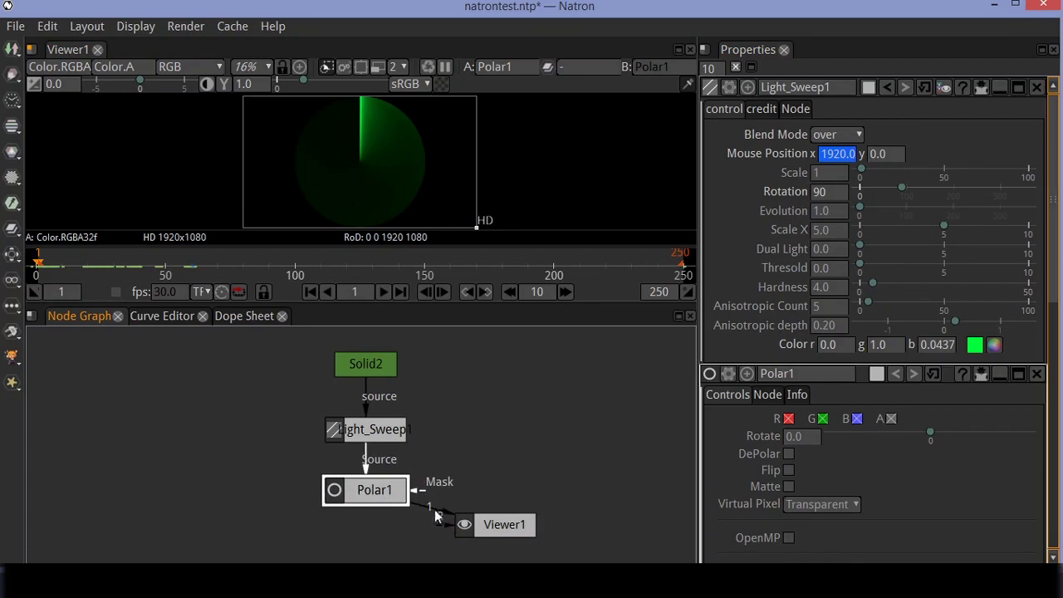
{"action": "left_click_drag", "start_coordinate": [448, 519], "coordinate": [413, 519]}
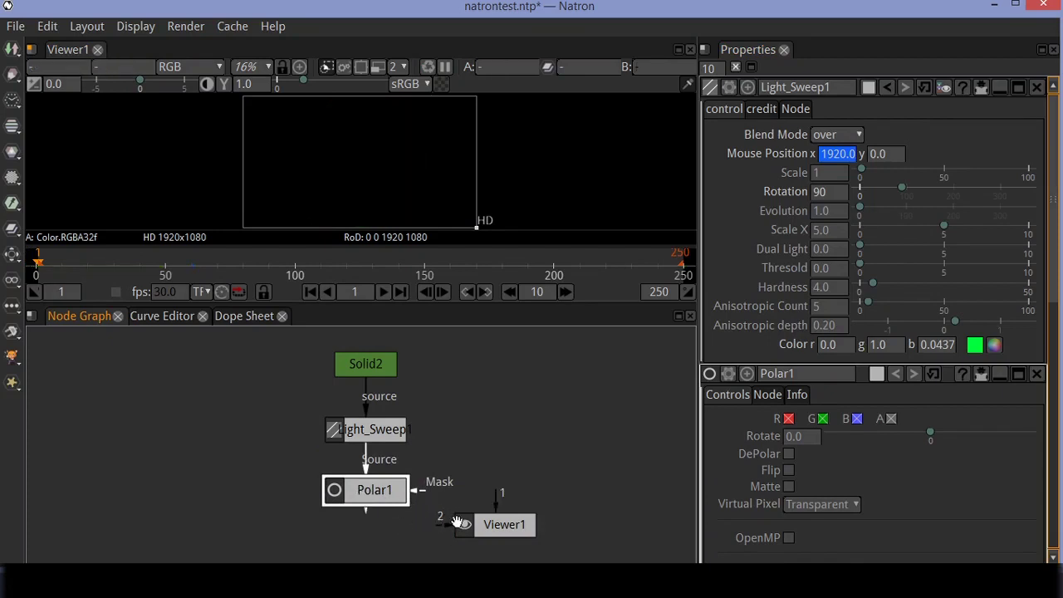
{"action": "left_click_drag", "start_coordinate": [478, 525], "coordinate": [478, 555]}
{"action": "scroll", "coordinate": [469, 502], "scroll_direction": "down", "scroll_amount": 2}
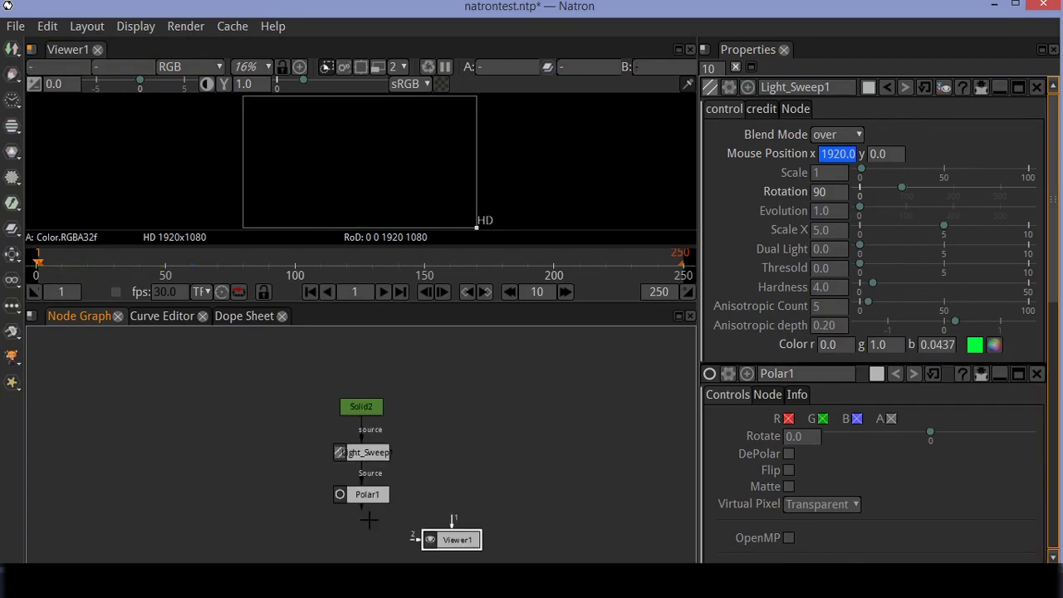
- Add a new Solid node feeding Viewer1 and place it beside Solid2
{"action": "right_click", "coordinate": [463, 416]}
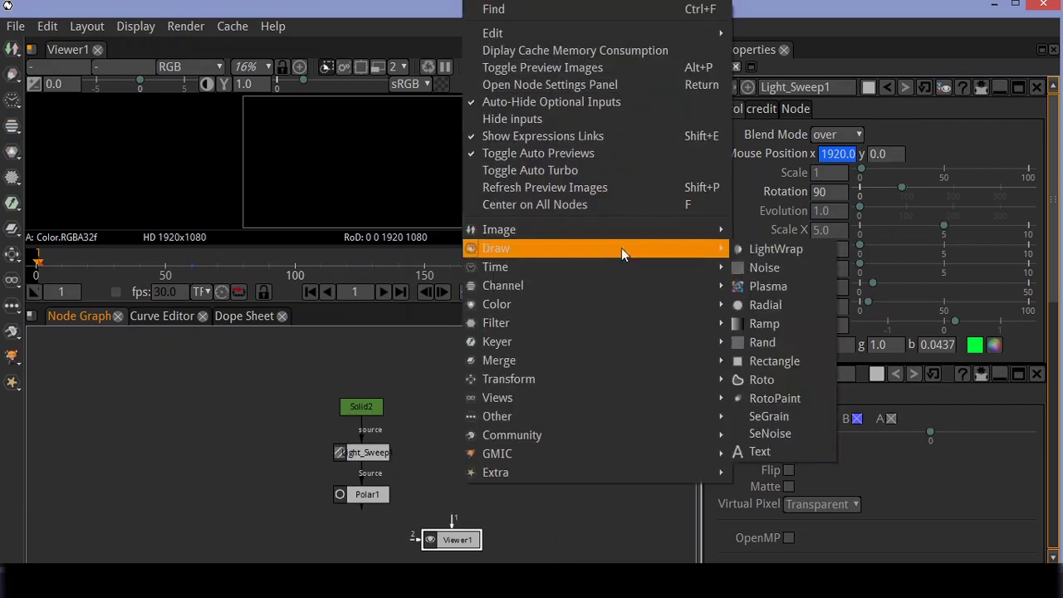
{"action": "mouse_move", "coordinate": [727, 227]}
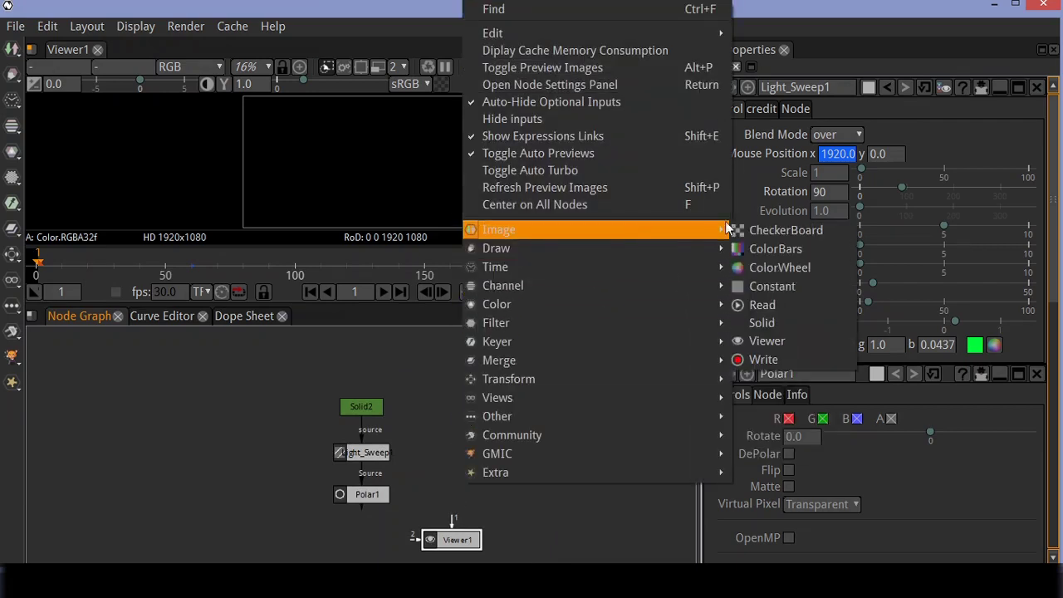
{"action": "left_click", "coordinate": [763, 322]}
{"action": "left_click_drag", "start_coordinate": [470, 511], "coordinate": [472, 420]}
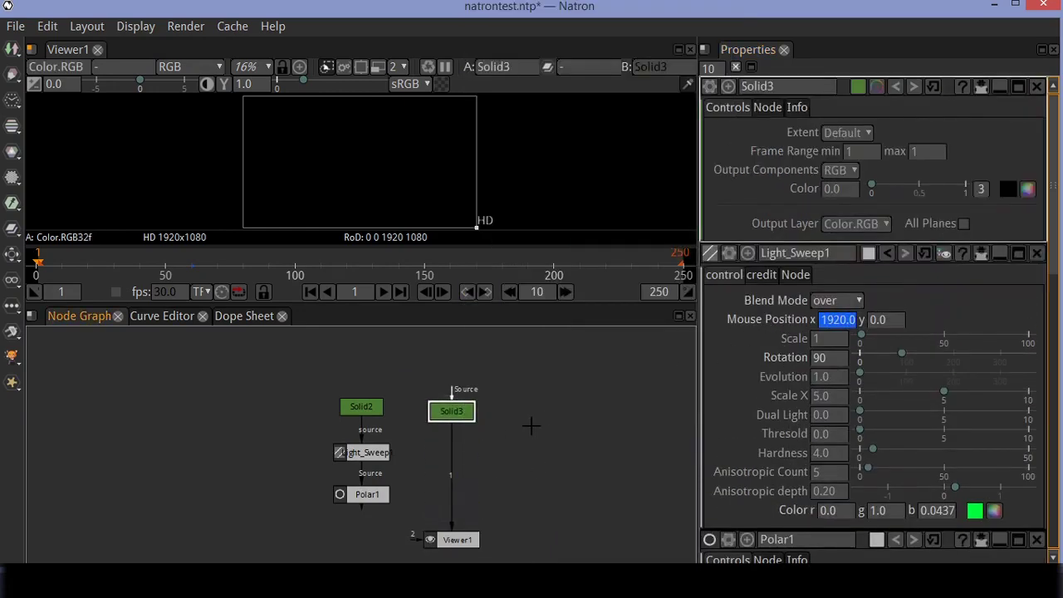
- Insert a community Light_Sweep filter node between Solid3 and Viewer1
{"action": "right_click", "coordinate": [530, 425]}
{"action": "mouse_move", "coordinate": [592, 252]}
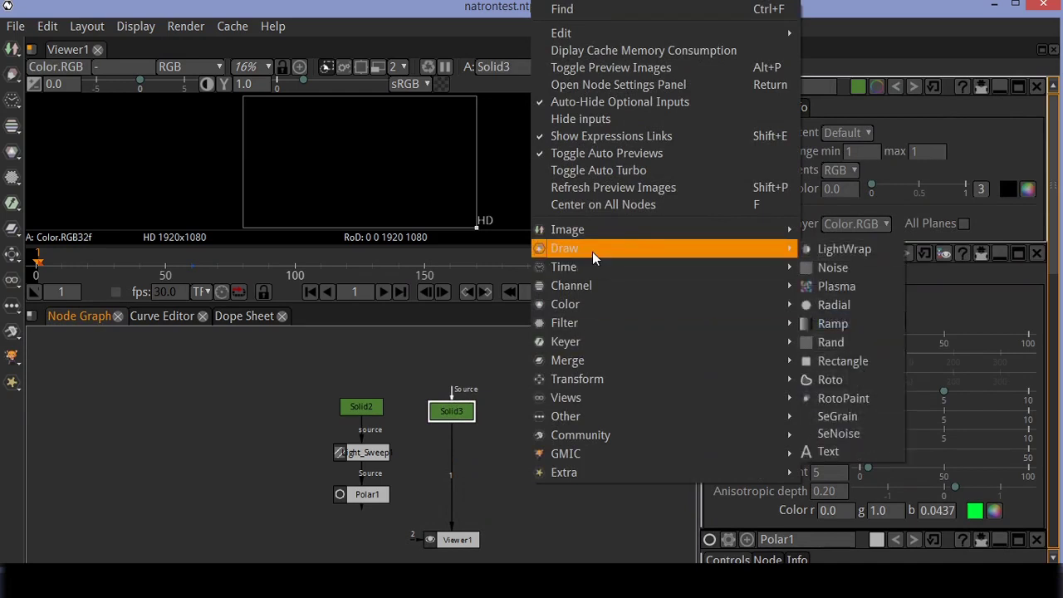
{"action": "mouse_move", "coordinate": [597, 420]}
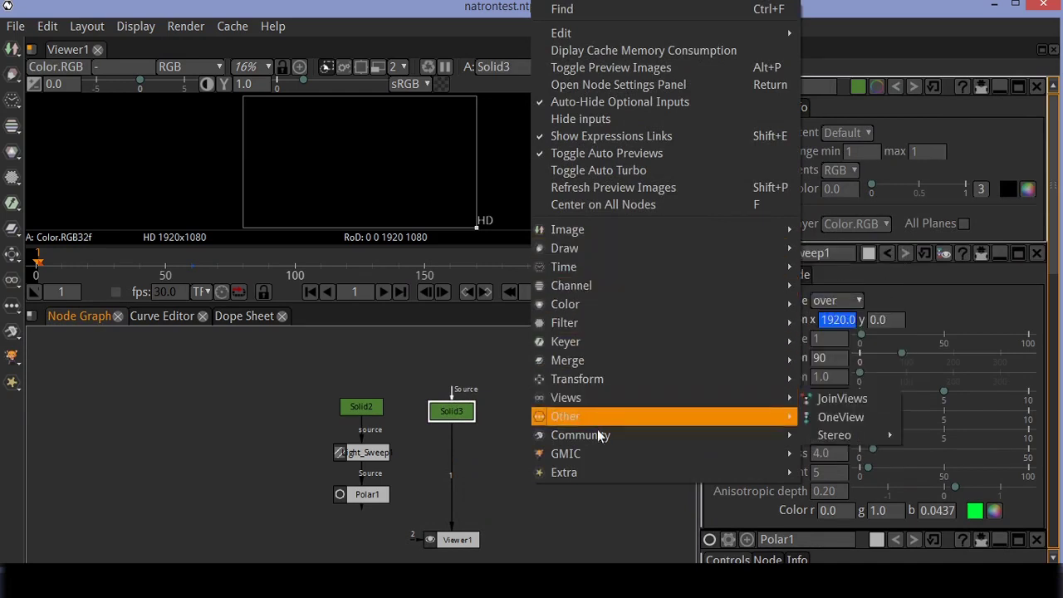
{"action": "mouse_move", "coordinate": [598, 445]}
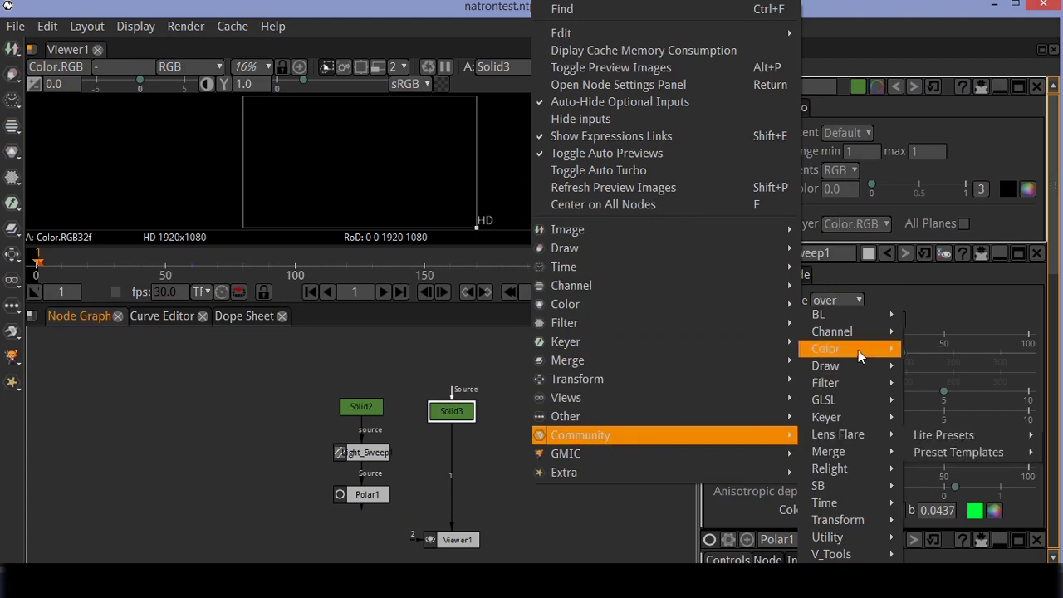
{"action": "mouse_move", "coordinate": [854, 416]}
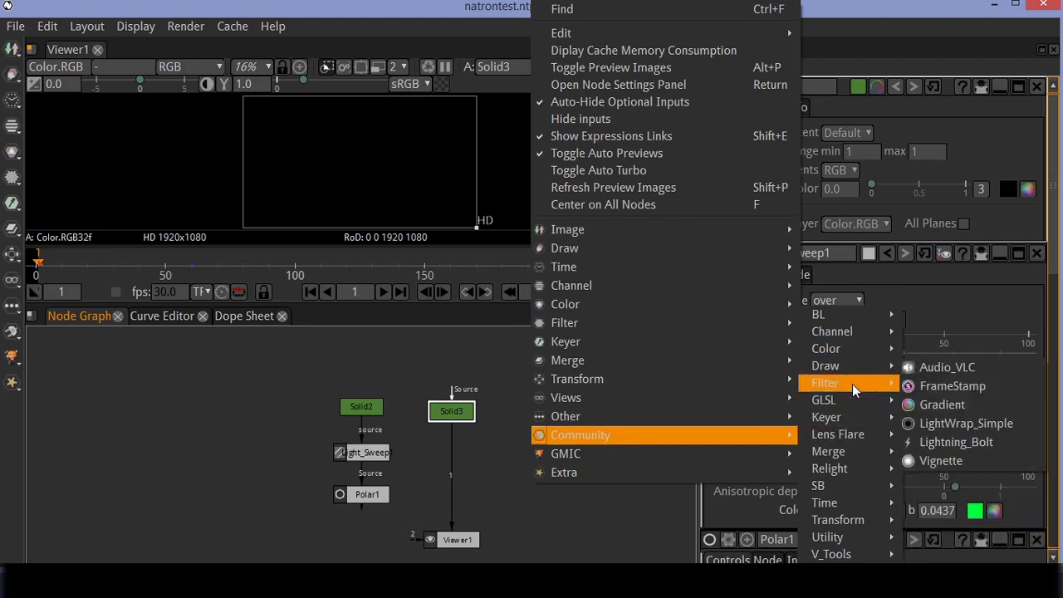
{"action": "mouse_move", "coordinate": [852, 384]}
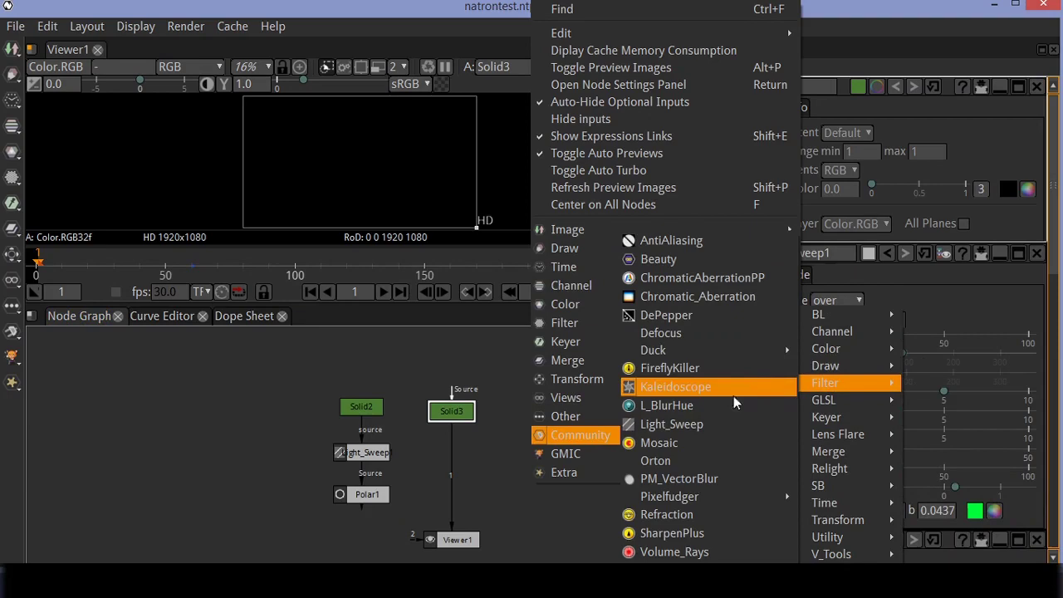
{"action": "left_click", "coordinate": [710, 423]}
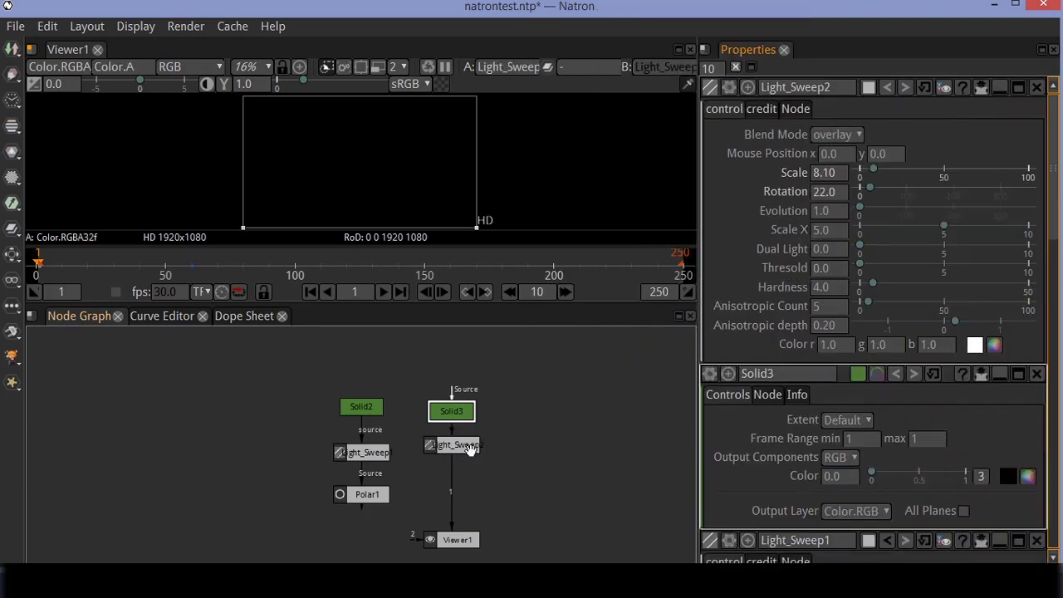
- Set the Light_Sweep2 blend mode to over and its Scale to 5
{"action": "left_click", "coordinate": [835, 134]}
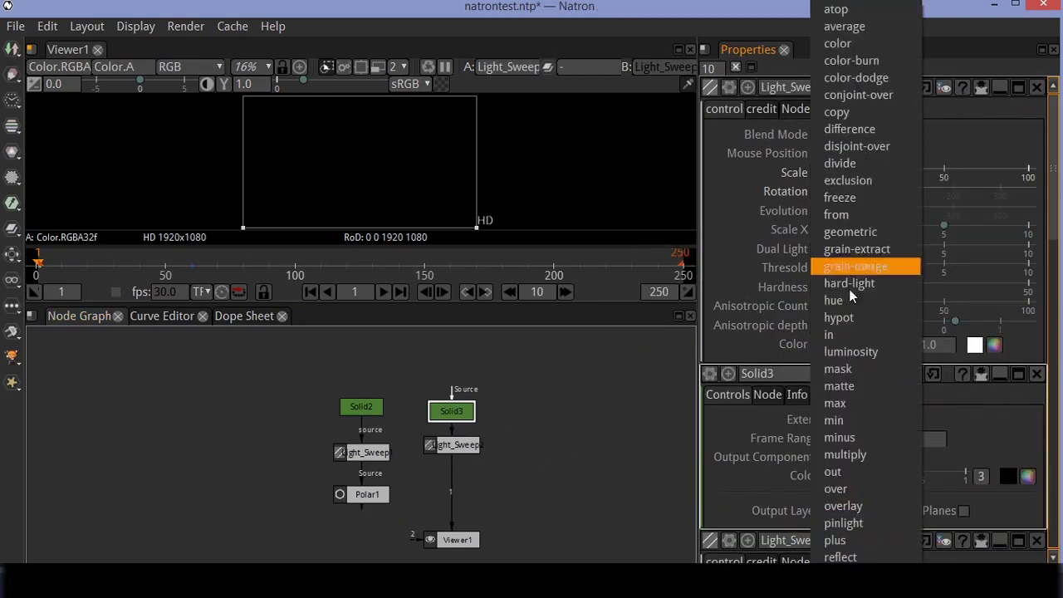
{"action": "left_click", "coordinate": [858, 489]}
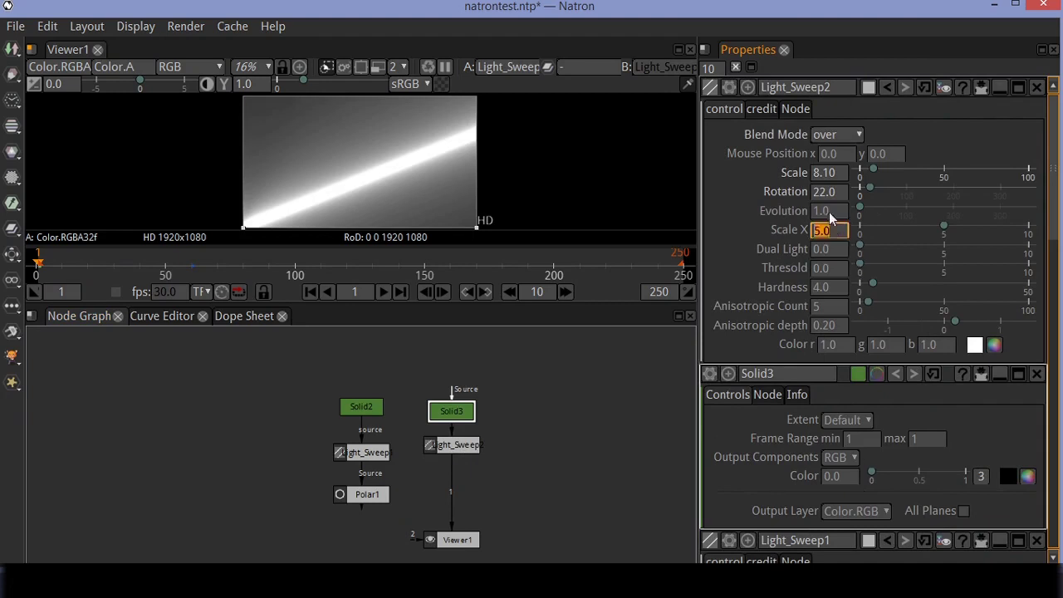
{"action": "type", "text": "1"}
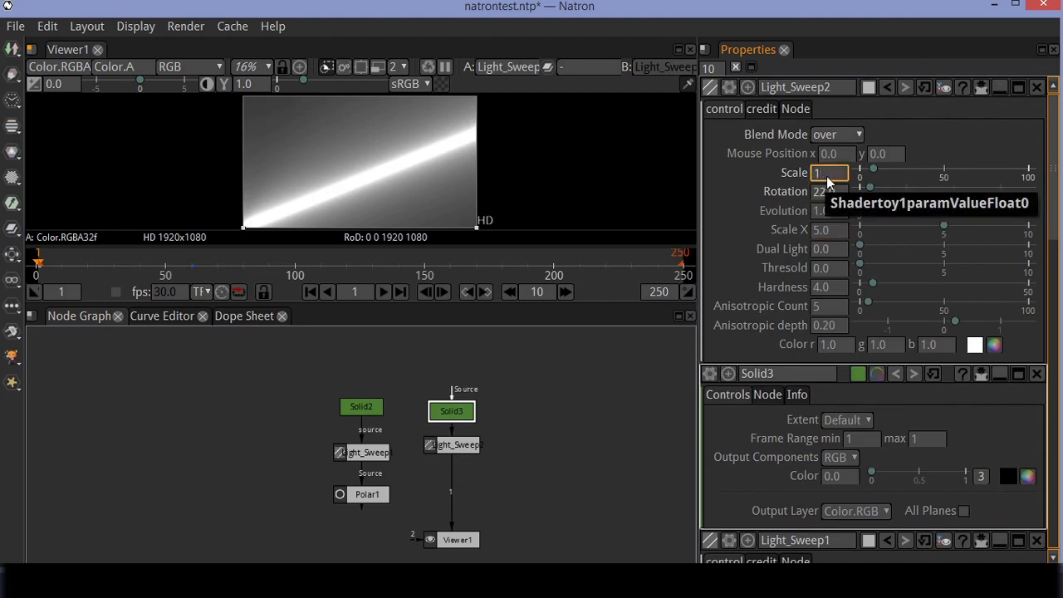
{"action": "key", "text": "Return"}
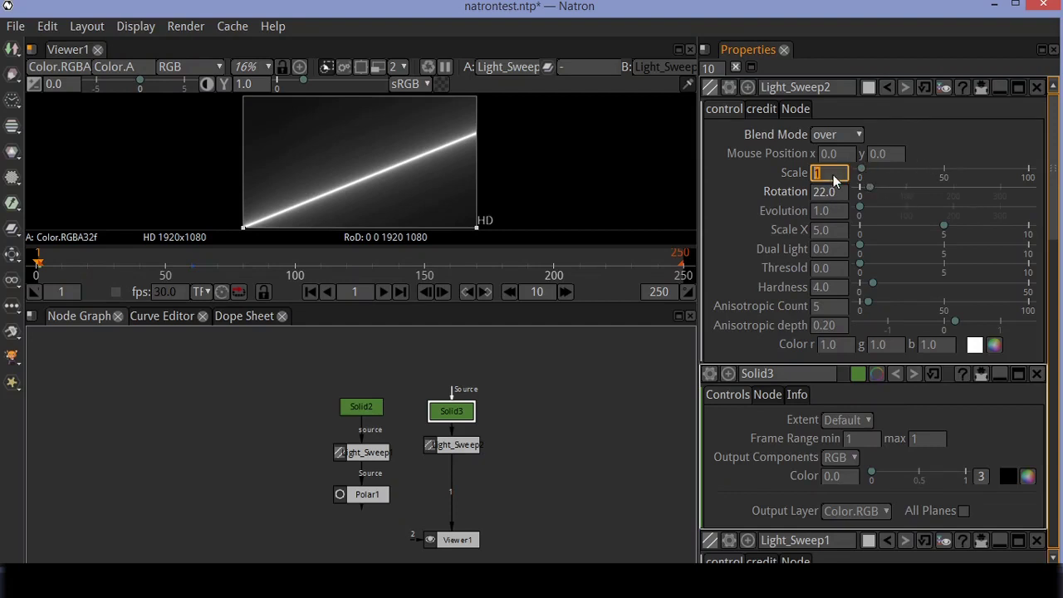
{"action": "key", "text": "Return"}
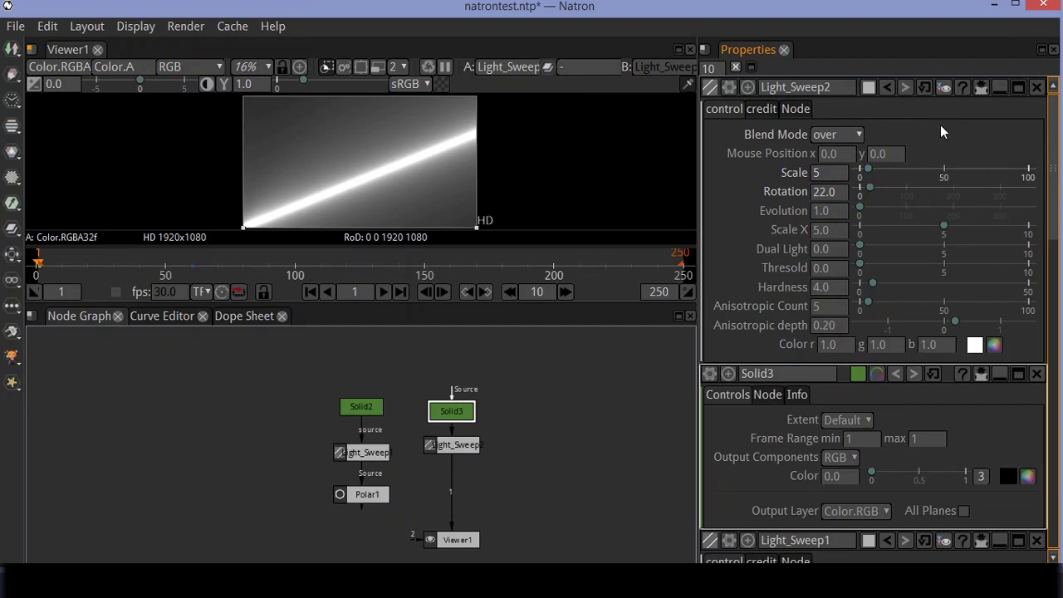
- Add a second Polar distort node to the Solid3 branch
{"action": "right_click", "coordinate": [529, 463]}
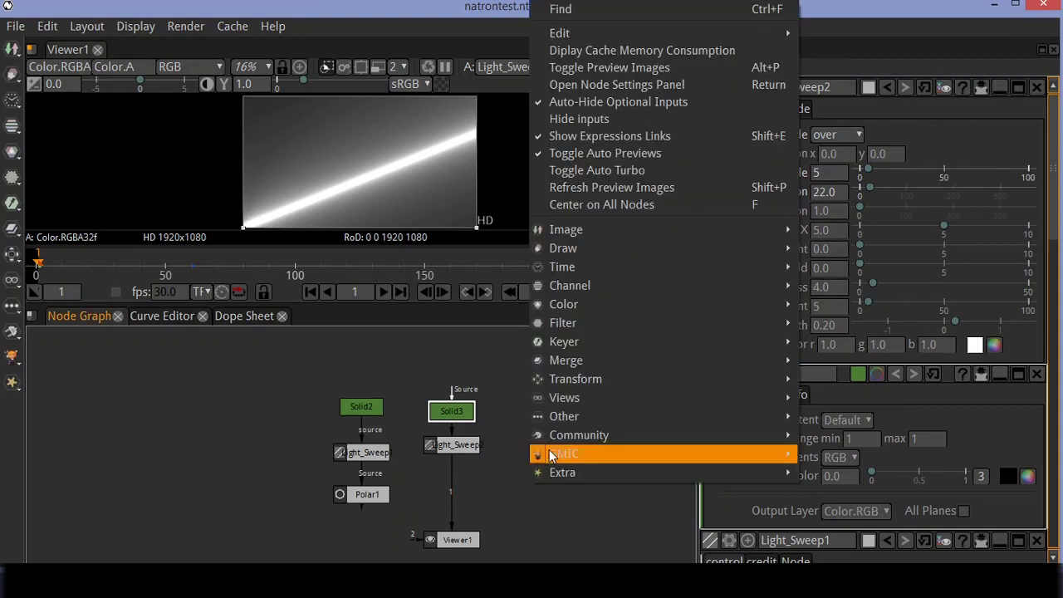
{"action": "mouse_move", "coordinate": [718, 470]}
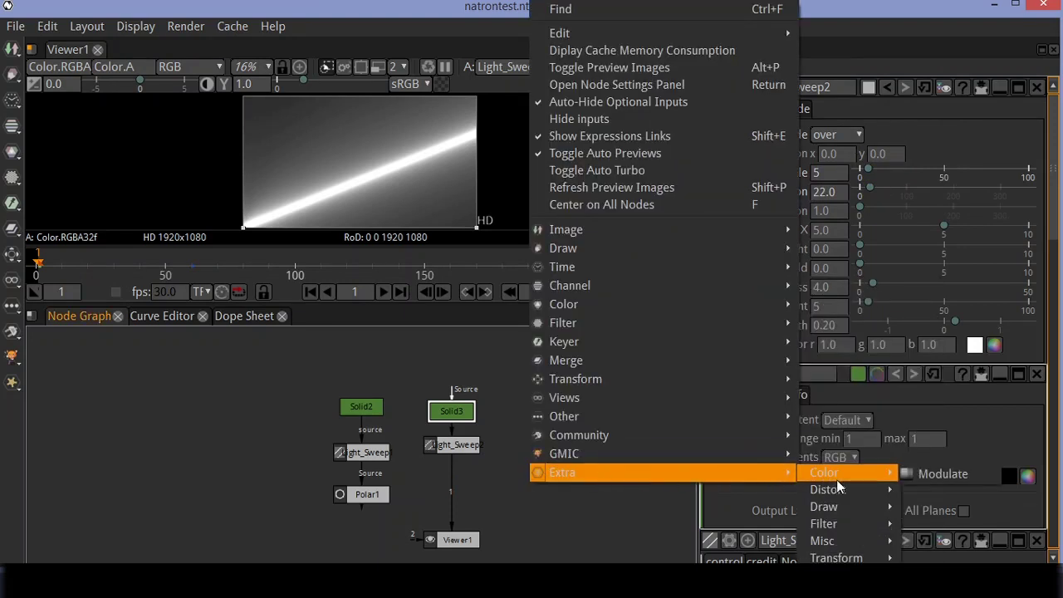
{"action": "mouse_move", "coordinate": [843, 501]}
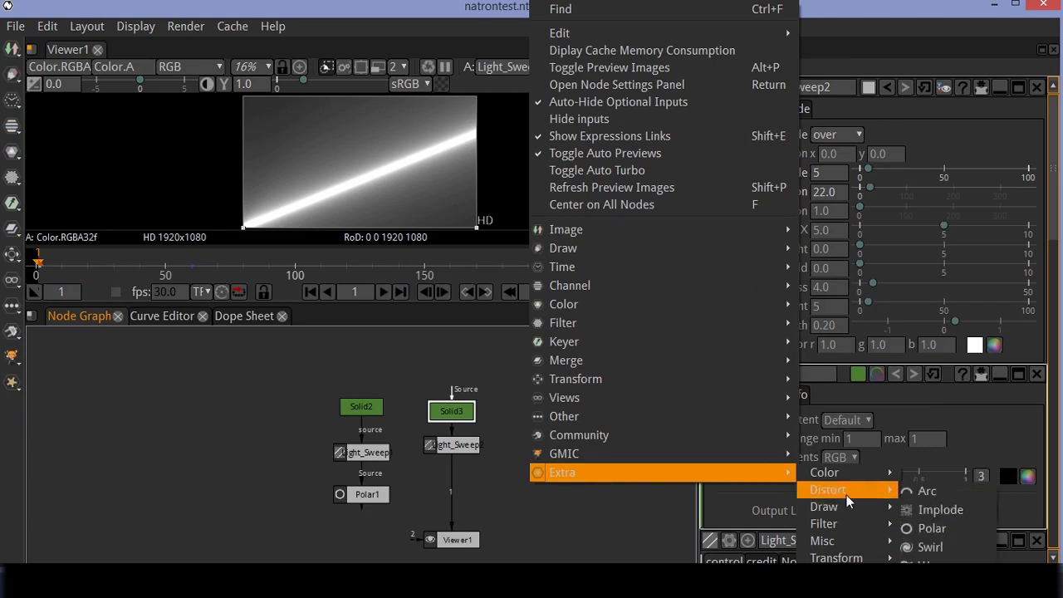
{"action": "left_click", "coordinate": [955, 530]}
{"action": "left_click", "coordinate": [529, 494]}
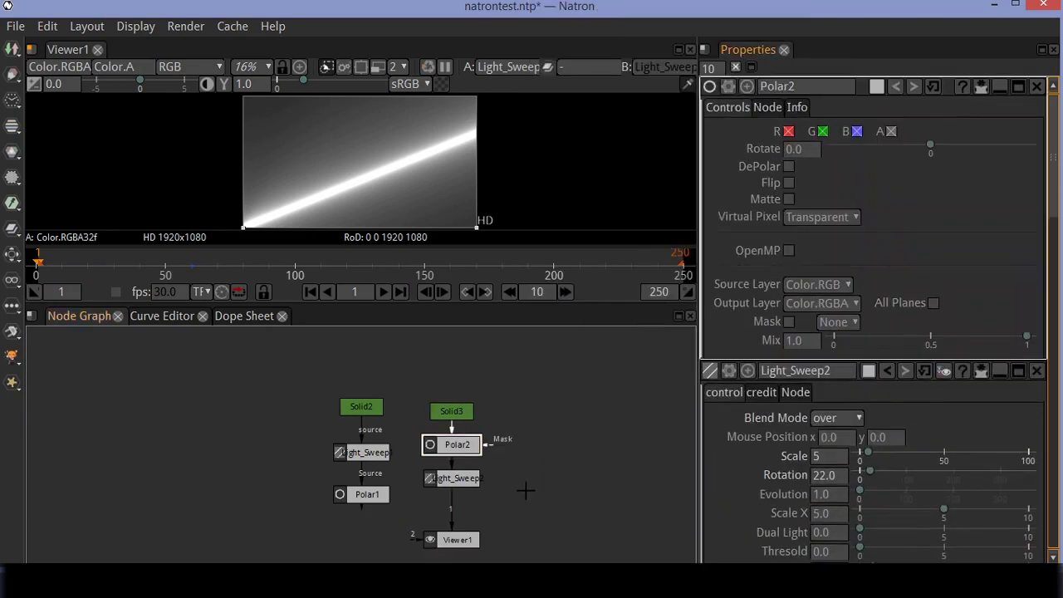
- Pull Polar2 out of the connection between Solid3 and Light_Sweep2 and set it beside the branch
{"action": "left_click_drag", "start_coordinate": [453, 479], "coordinate": [452, 491]}
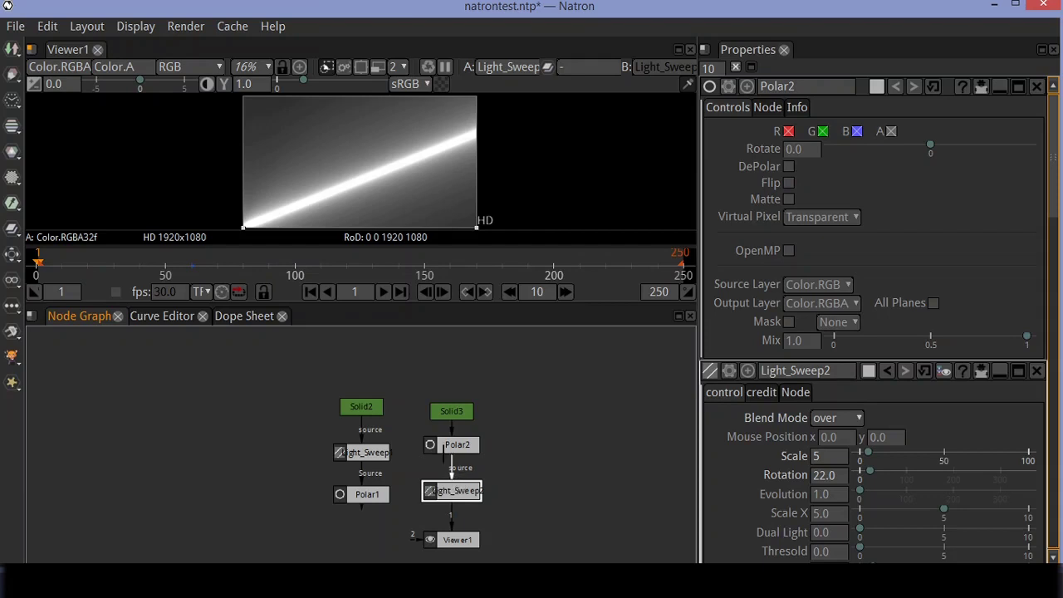
{"action": "mouse_move", "coordinate": [473, 446]}
{"action": "left_click_drag", "start_coordinate": [469, 467], "coordinate": [538, 443]}
{"action": "left_click_drag", "start_coordinate": [496, 471], "coordinate": [447, 419]}
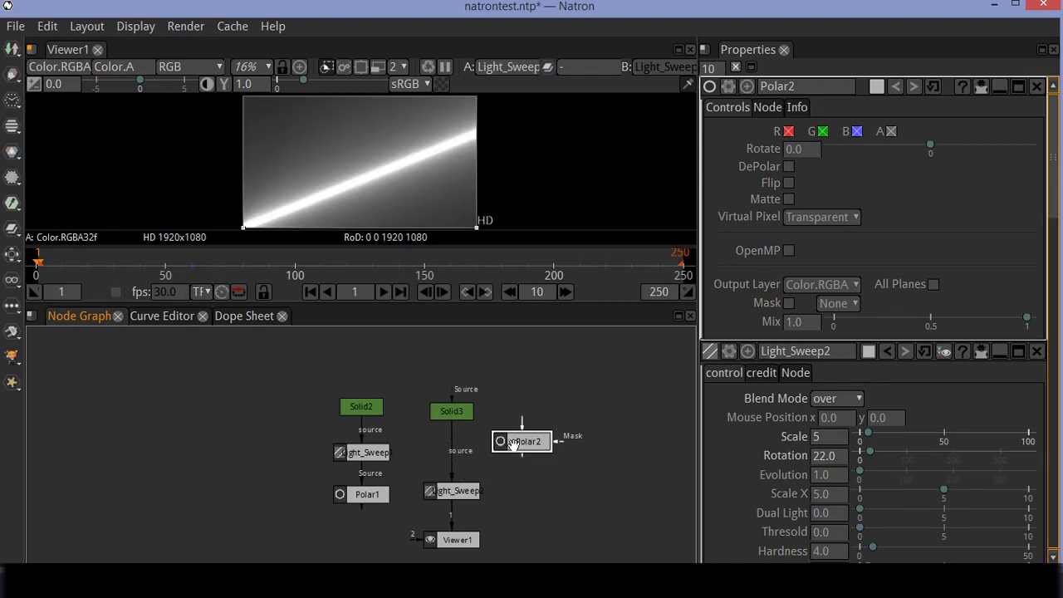
- Move Light_Sweep2 up beneath Solid3 and connect Polar2 between Light_Sweep2 and Viewer1
{"action": "left_click", "coordinate": [449, 492]}
{"action": "left_click_drag", "start_coordinate": [449, 492], "coordinate": [448, 454]}
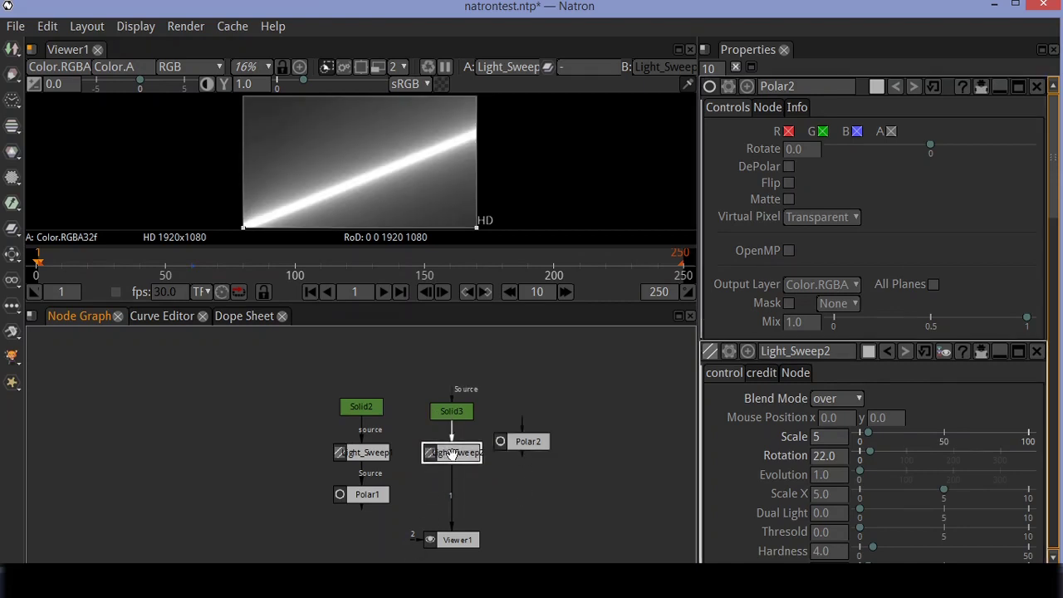
{"action": "left_click", "coordinate": [532, 457]}
{"action": "left_click_drag", "start_coordinate": [443, 507], "coordinate": [457, 454]}
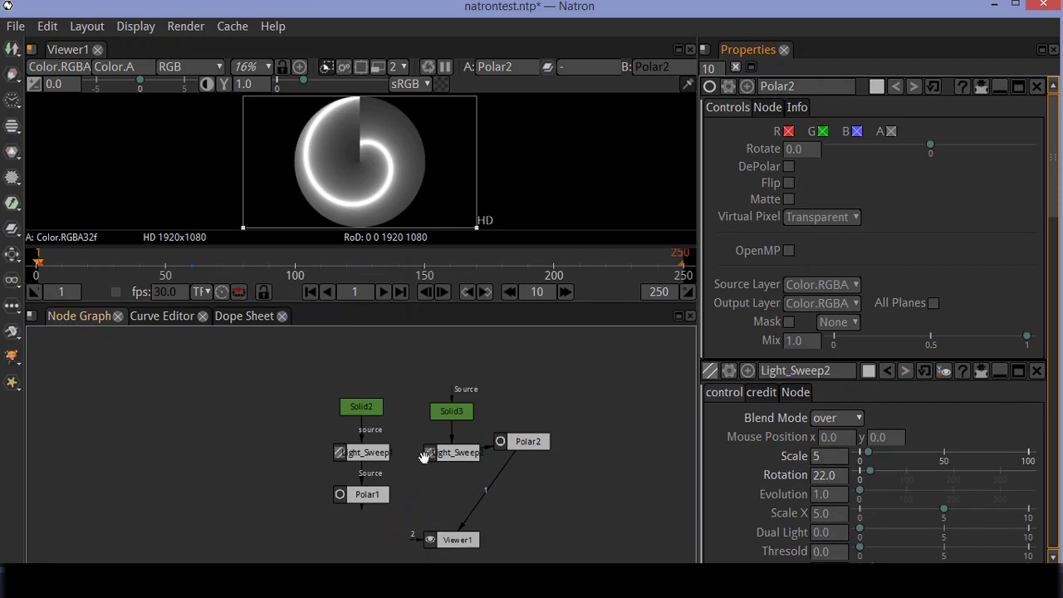
- Set the Light_Sweep2 Rotation to 0
{"action": "left_click", "coordinate": [462, 457]}
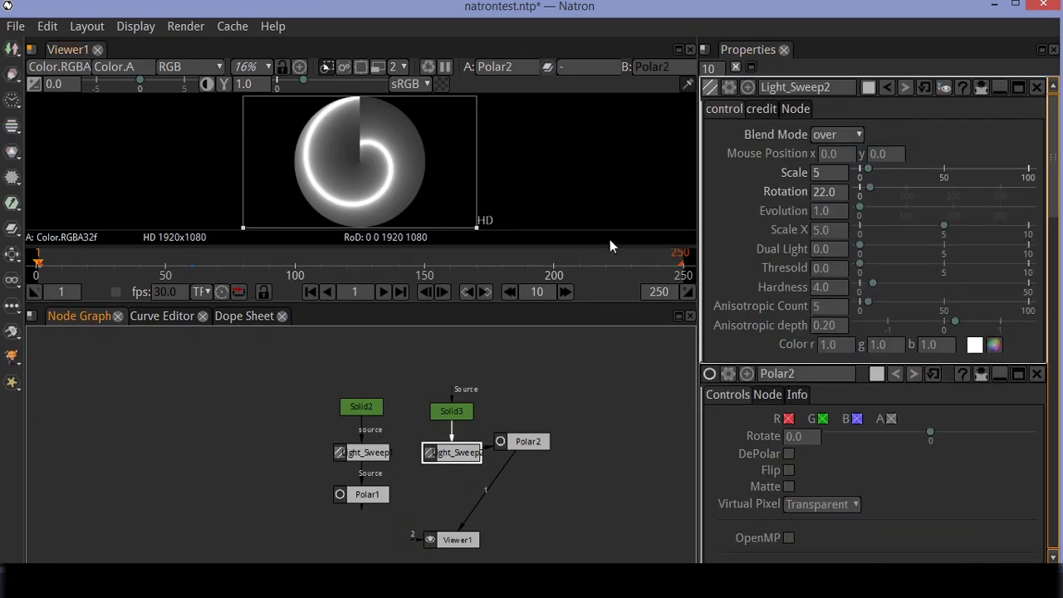
{"action": "type", "text": "0"}
{"action": "key", "text": "Return"}
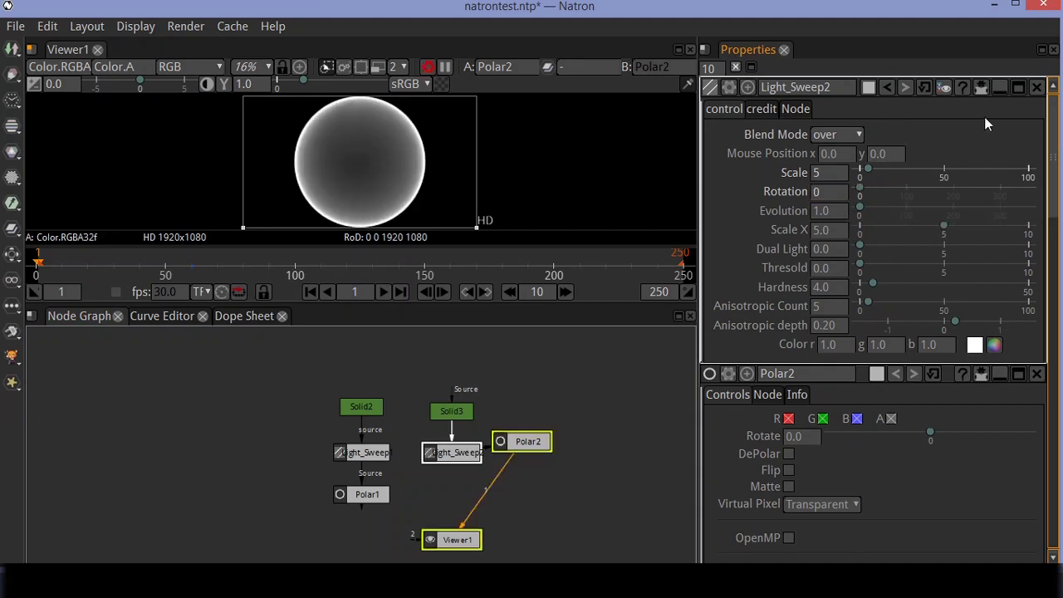
- Change the Light_Sweep2 color to bright green with red 0, green 255 and blue 42
{"action": "left_click", "coordinate": [995, 344]}
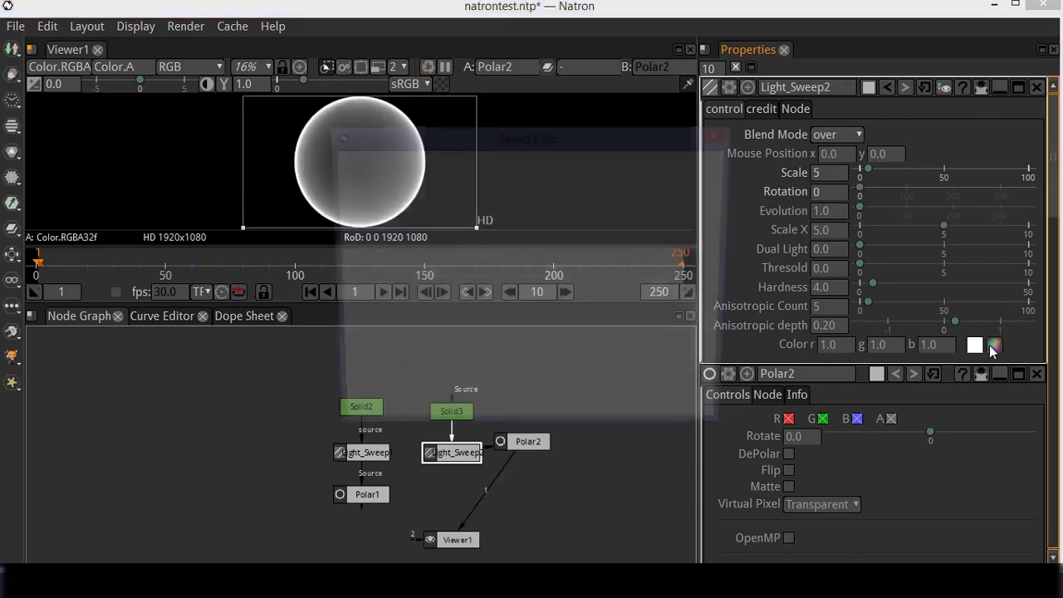
{"action": "left_click", "coordinate": [640, 181]}
{"action": "left_click_drag", "start_coordinate": [639, 181], "coordinate": [631, 147]}
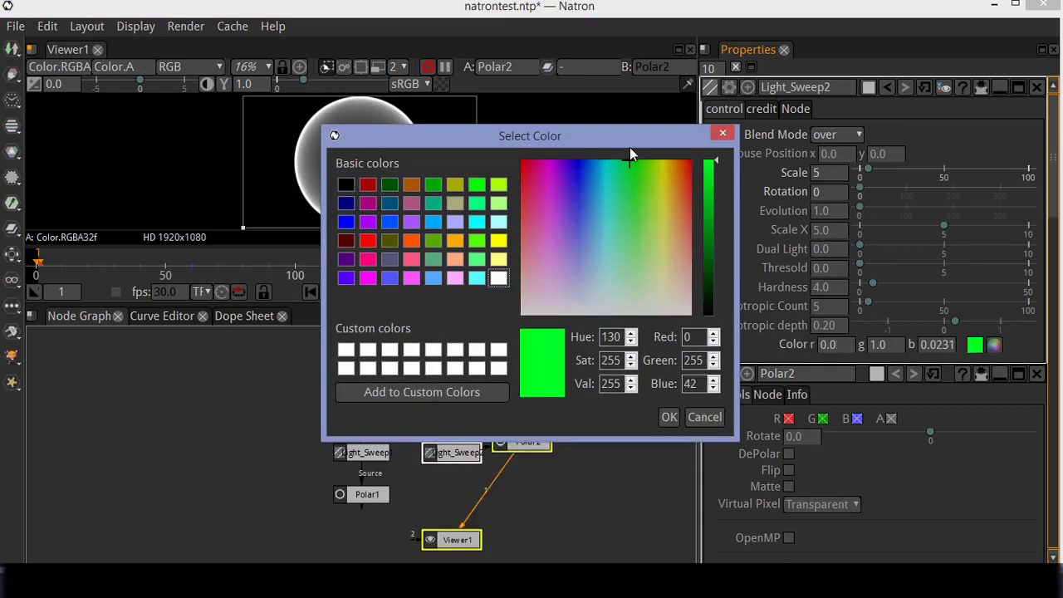
{"action": "left_click", "coordinate": [667, 418]}
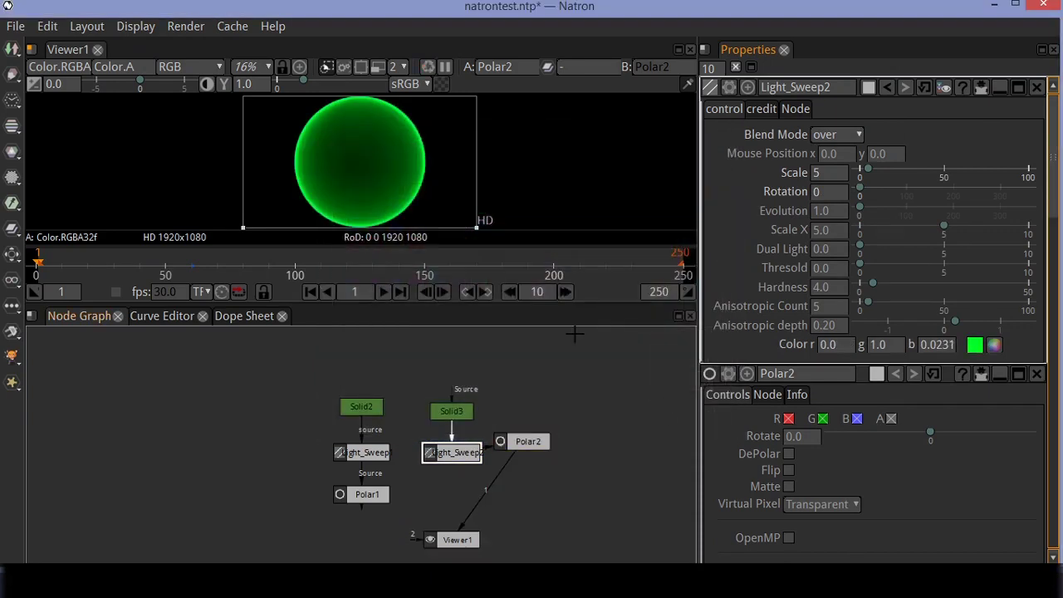
- Align Polar2 directly below Light_Sweep2 and move Viewer1 lower in the node graph
{"action": "left_click_drag", "start_coordinate": [510, 441], "coordinate": [457, 489]}
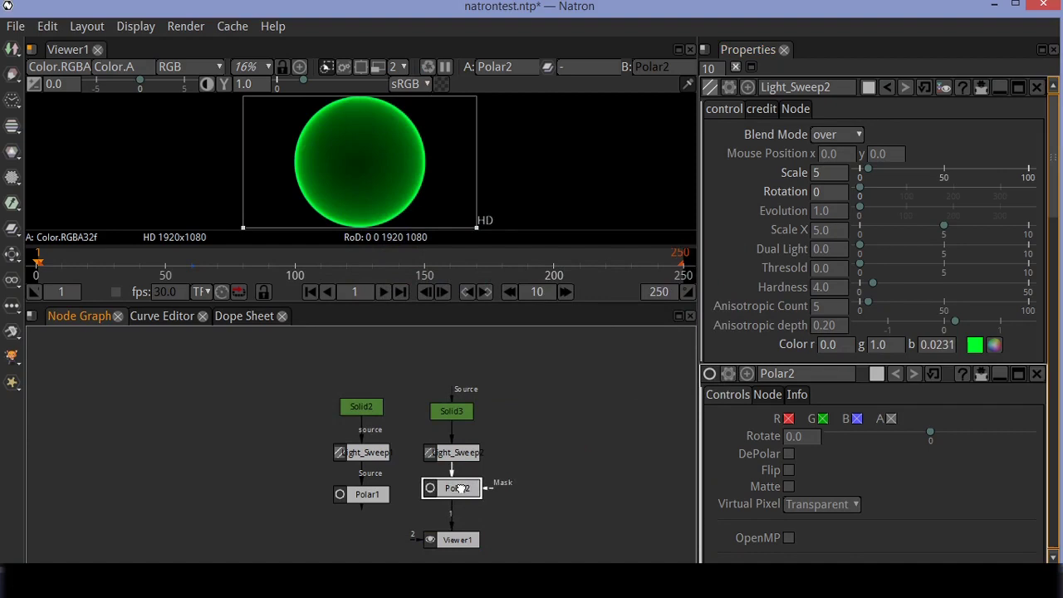
{"action": "left_click_drag", "start_coordinate": [455, 541], "coordinate": [450, 565]}
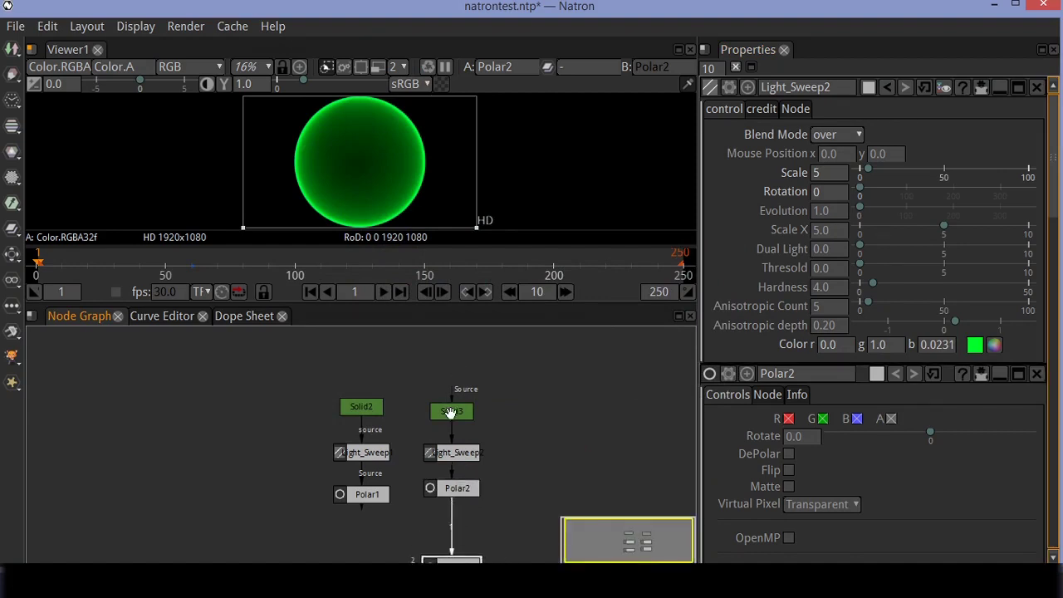
{"action": "left_click_drag", "start_coordinate": [449, 453], "coordinate": [449, 458]}
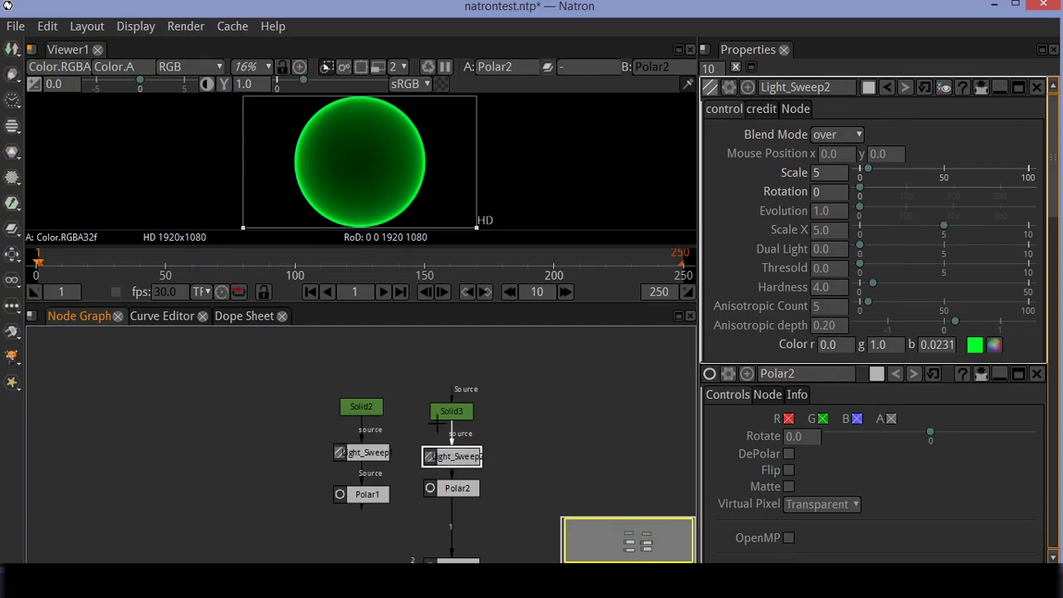
- Copy the Solid3, Light_Sweep2 and Polar2 branch and paste two duplicates beside it
{"action": "left_click_drag", "start_coordinate": [425, 391], "coordinate": [494, 510]}
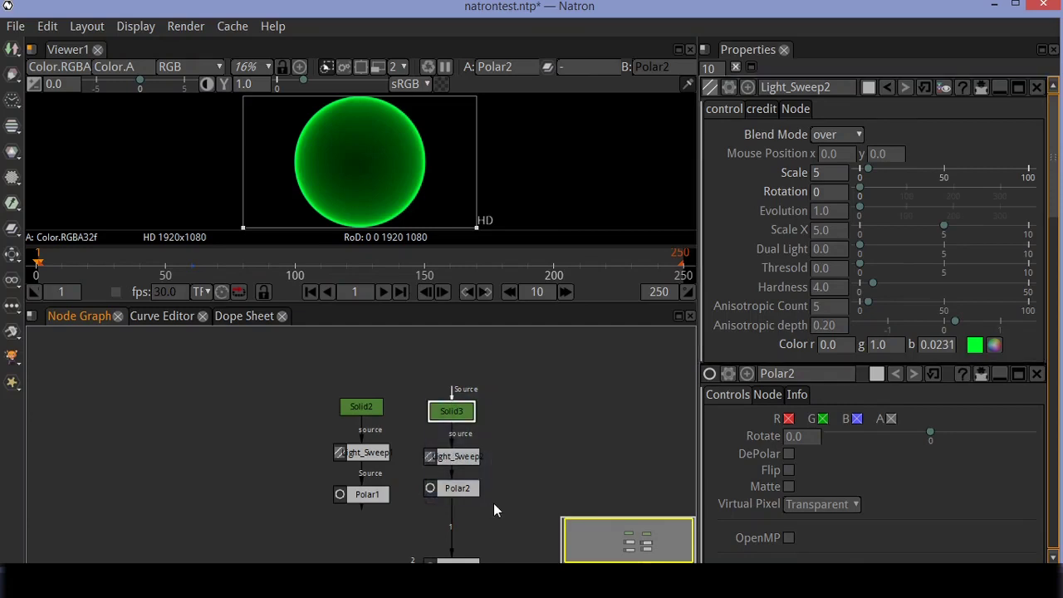
{"action": "left_click_drag", "start_coordinate": [418, 384], "coordinate": [503, 508]}
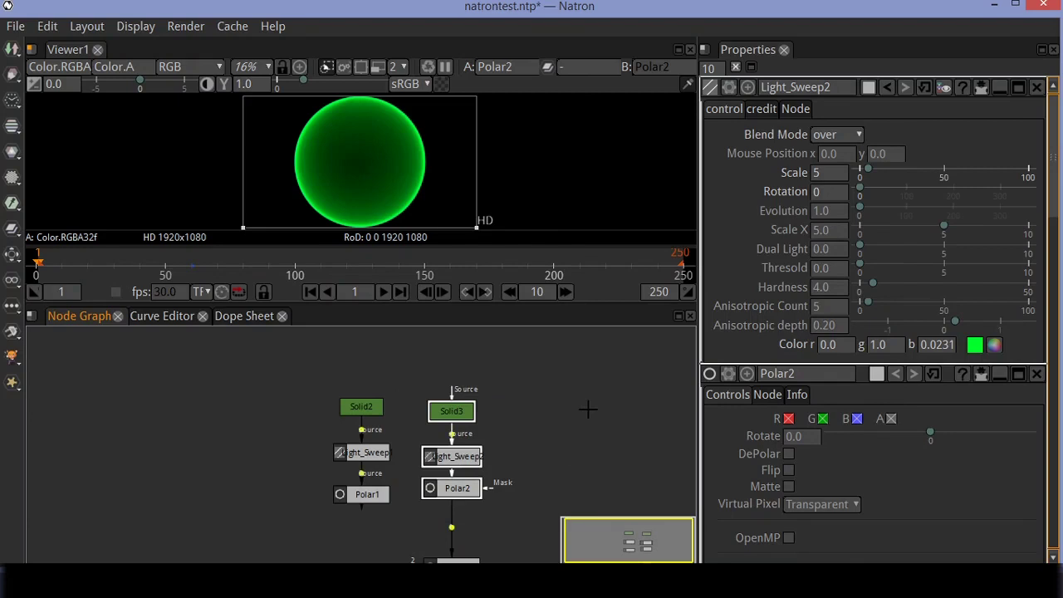
{"action": "key", "text": "ctrl+c"}
{"action": "key", "text": "ctrl+v"}
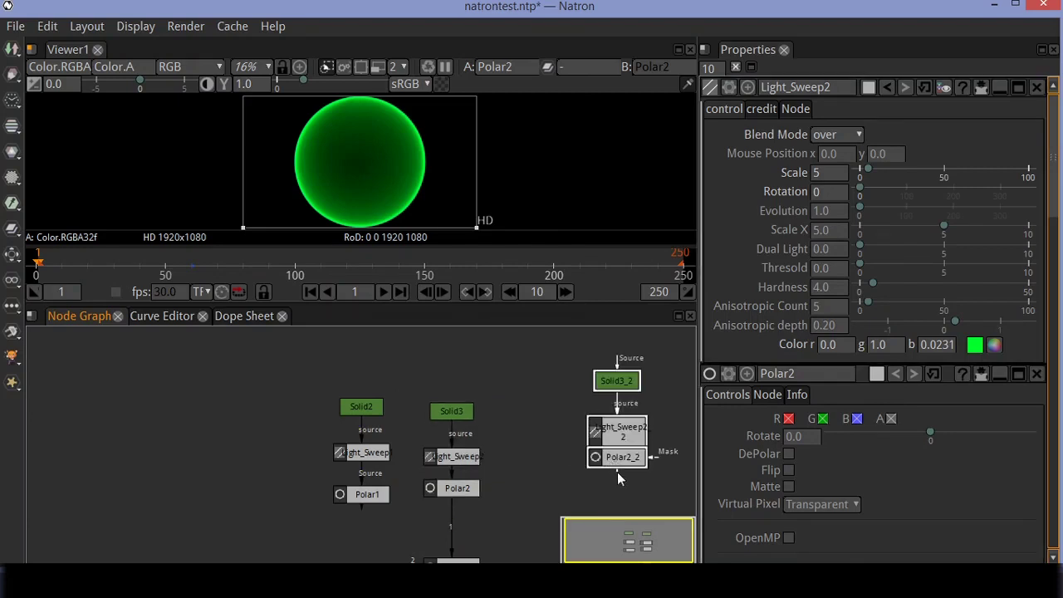
{"action": "left_click_drag", "start_coordinate": [596, 460], "coordinate": [535, 483]}
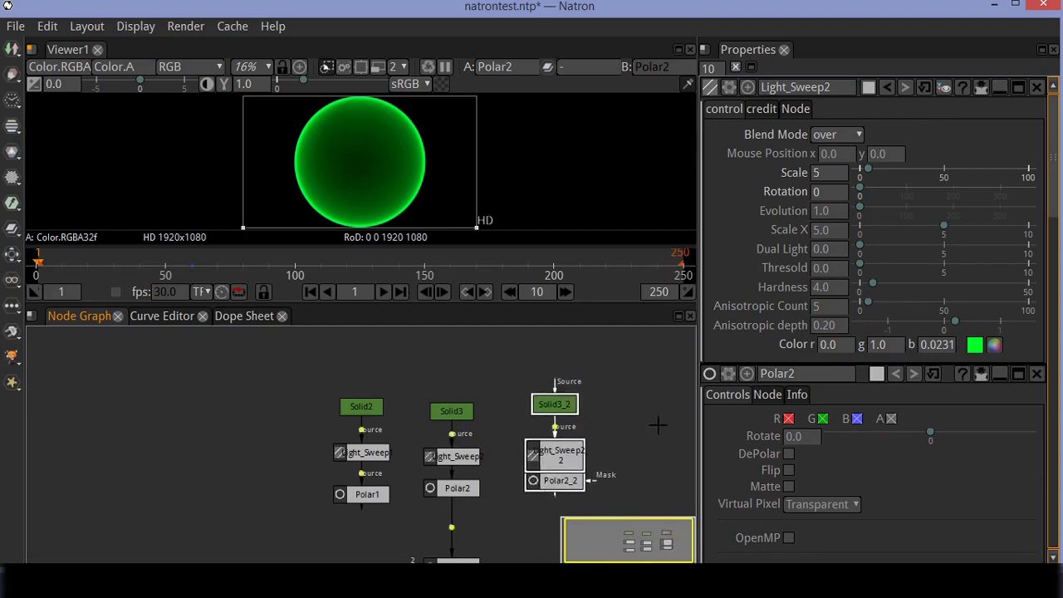
{"action": "key", "text": "ctrl+v"}
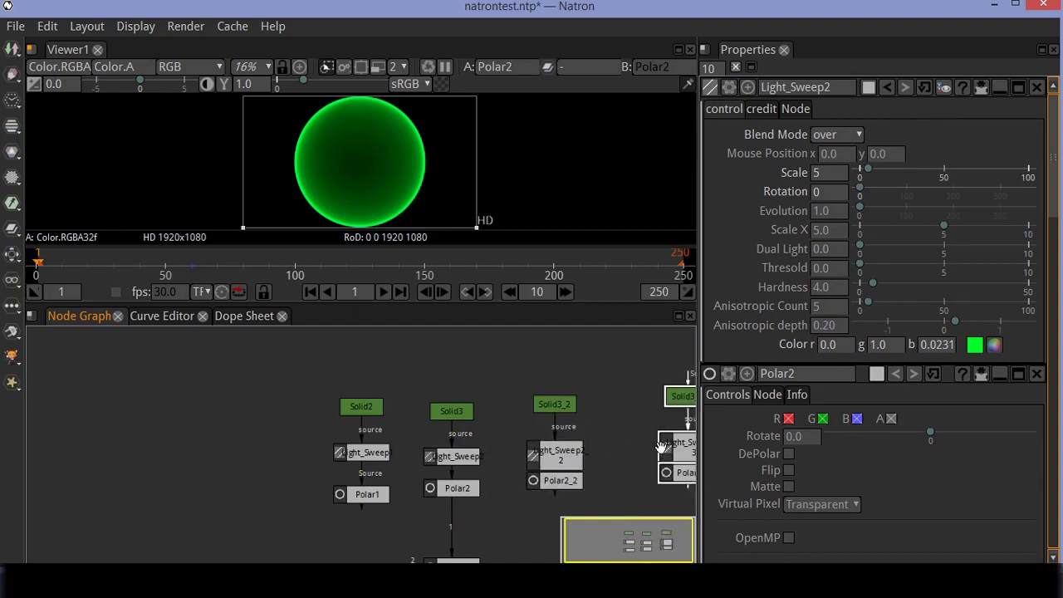
- Move the duplicated Solid3_3, Light_Sweep2_3 and Polar2_3 branch closer beside the Solid3_2 branch in the node graph
{"action": "key", "text": "f"}
{"action": "scroll", "coordinate": [492, 453], "scroll_direction": "up", "scroll_amount": 2}
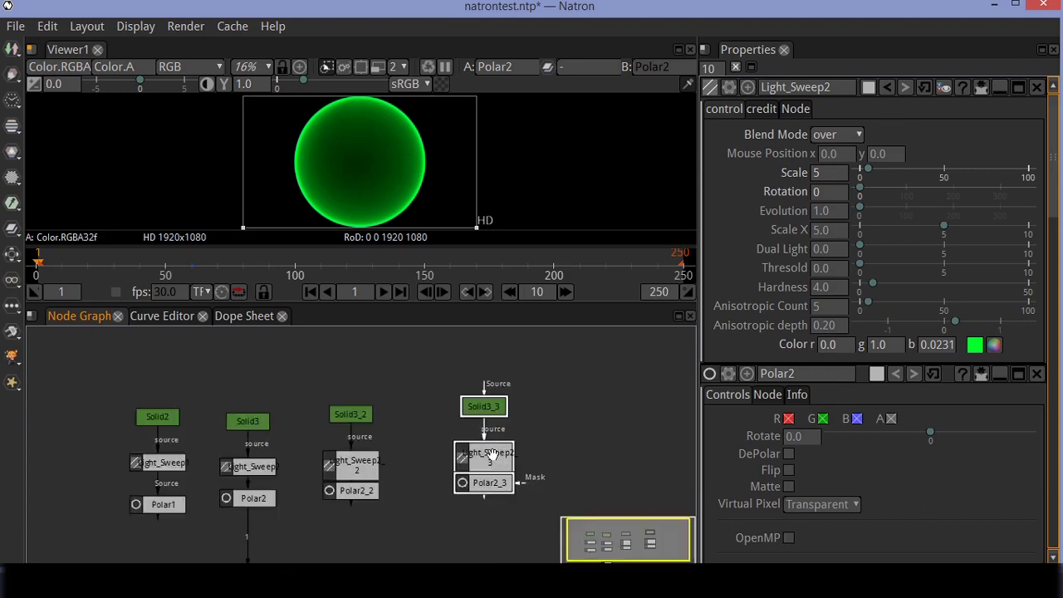
{"action": "left_click_drag", "start_coordinate": [438, 514], "coordinate": [444, 467]}
{"action": "left_click_drag", "start_coordinate": [485, 366], "coordinate": [456, 370]}
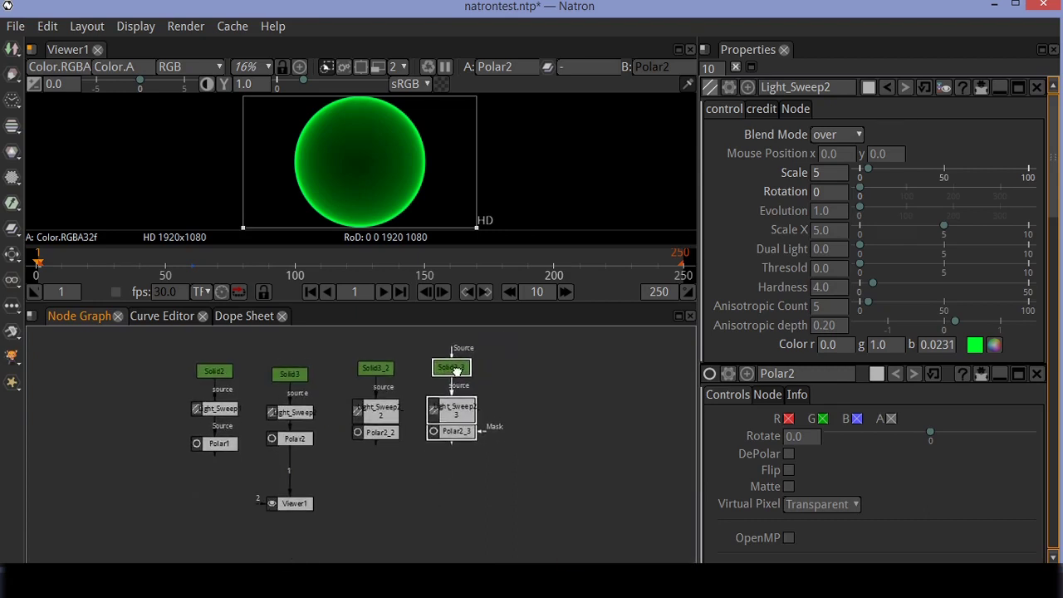
{"action": "left_click", "coordinate": [501, 497]}
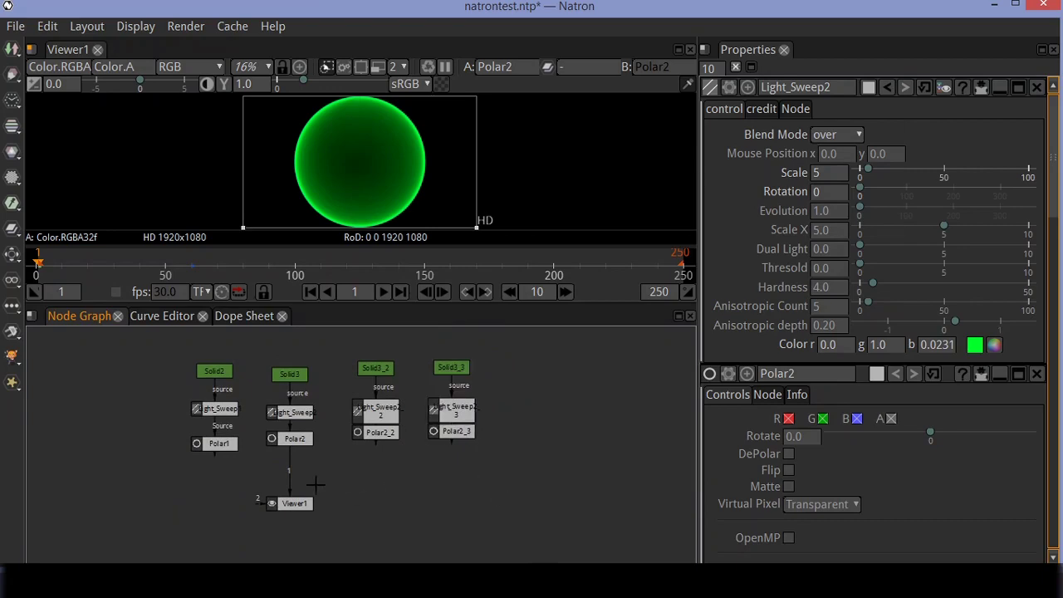
- Add a Merge node to the node graph and place it unconnected below the duplicated Polar2_2 and Polar2_3 nodes
{"action": "right_click", "coordinate": [347, 488]}
{"action": "mouse_move", "coordinate": [411, 366]}
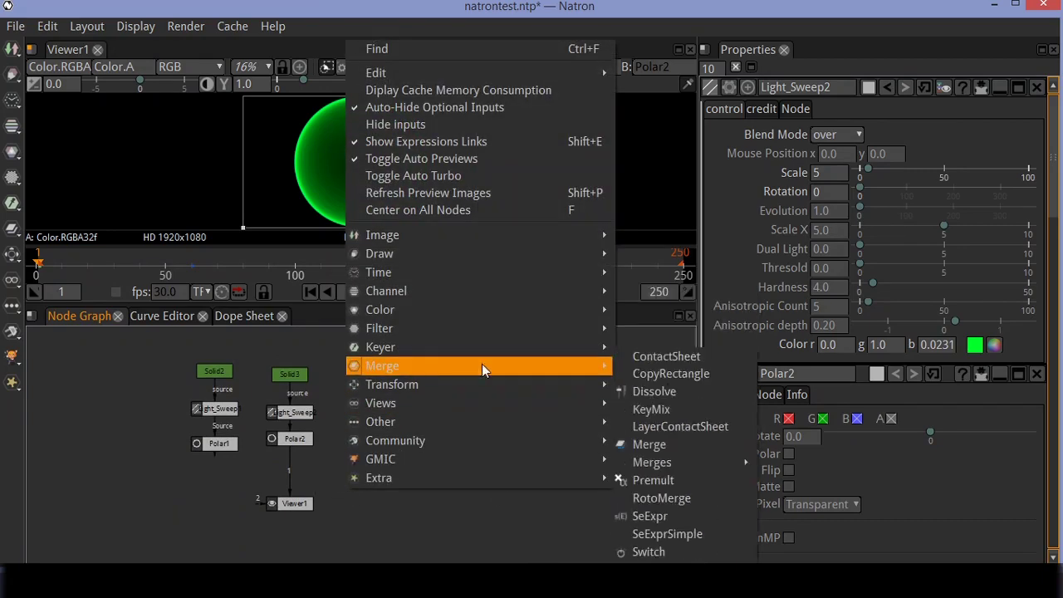
{"action": "left_click", "coordinate": [689, 447]}
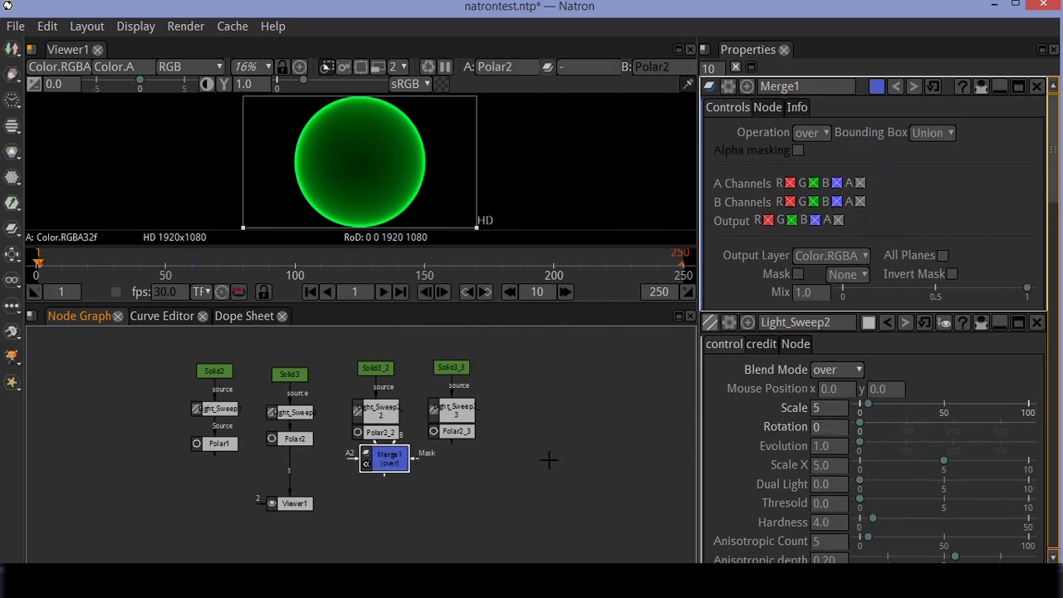
{"action": "left_click_drag", "start_coordinate": [408, 469], "coordinate": [416, 498]}
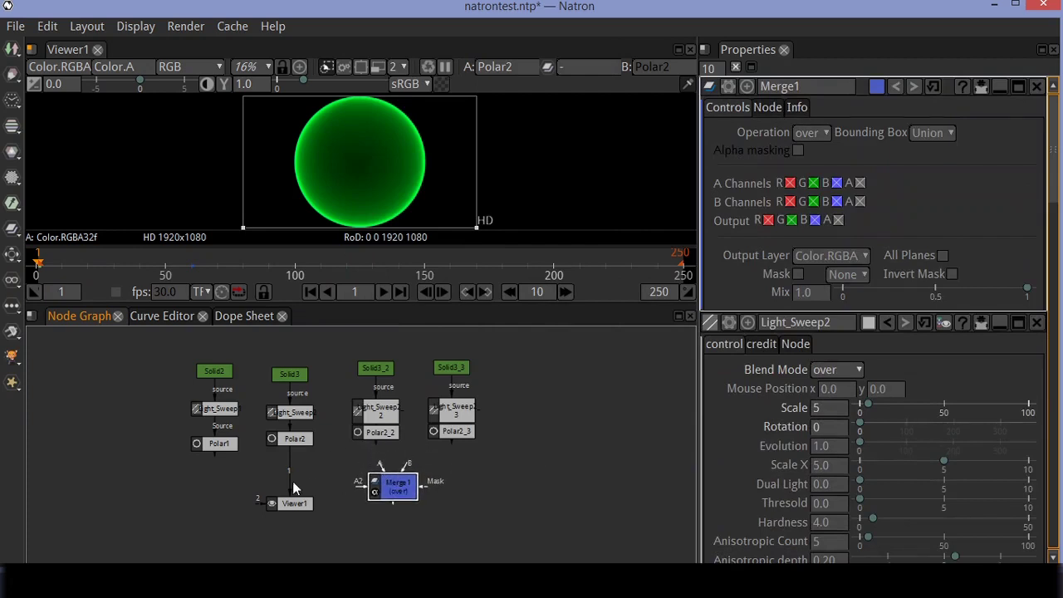
- Disconnect Viewer1 from Polar2 and connect Polar2, Polar2_2 and Polar2_3 to Merge1's A, A2 and A3 inputs
{"action": "left_click_drag", "start_coordinate": [291, 488], "coordinate": [301, 492]}
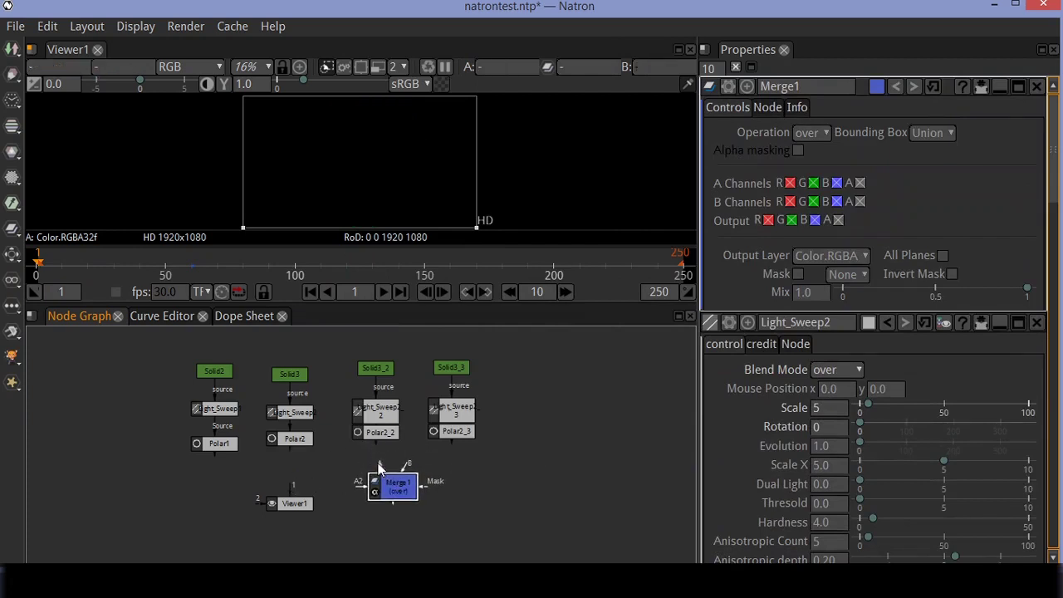
{"action": "left_click_drag", "start_coordinate": [324, 455], "coordinate": [279, 440]}
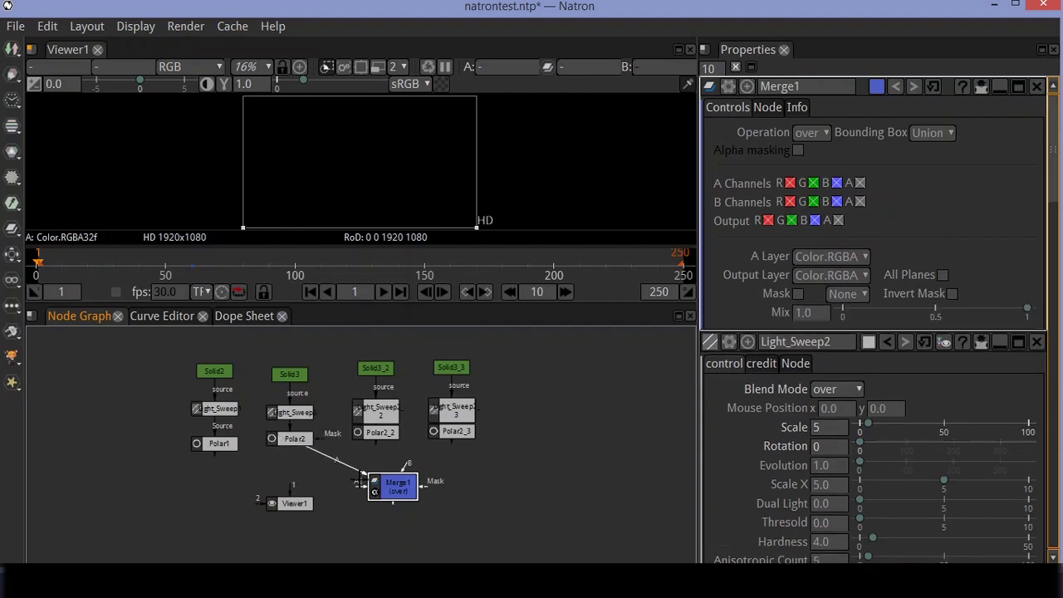
{"action": "left_click_drag", "start_coordinate": [362, 492], "coordinate": [381, 433]}
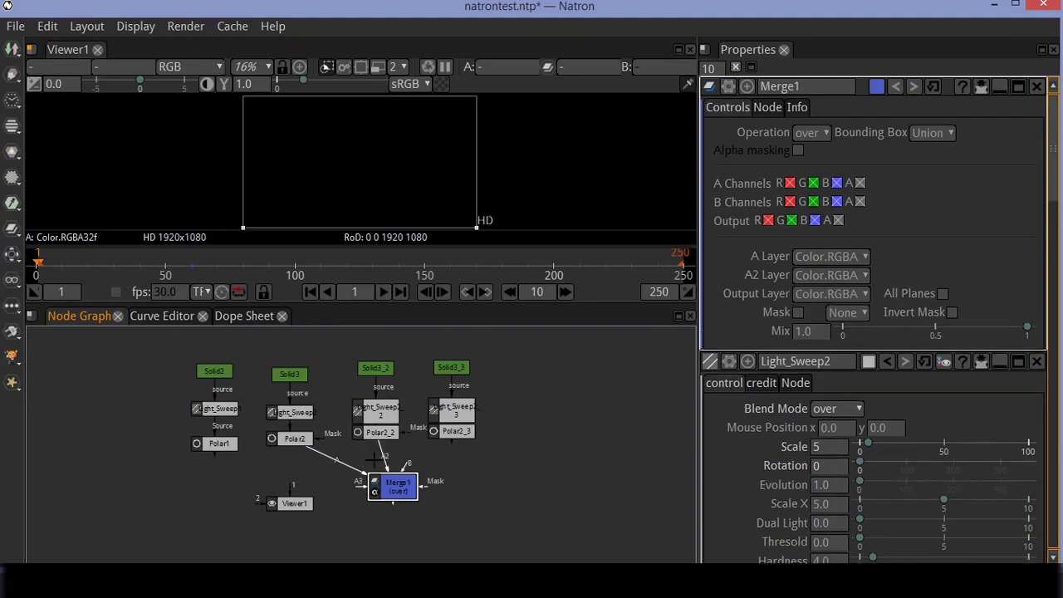
{"action": "left_click_drag", "start_coordinate": [359, 482], "coordinate": [378, 469]}
{"action": "left_click", "coordinate": [380, 486]}
{"action": "left_click_drag", "start_coordinate": [446, 434], "coordinate": [447, 434]}
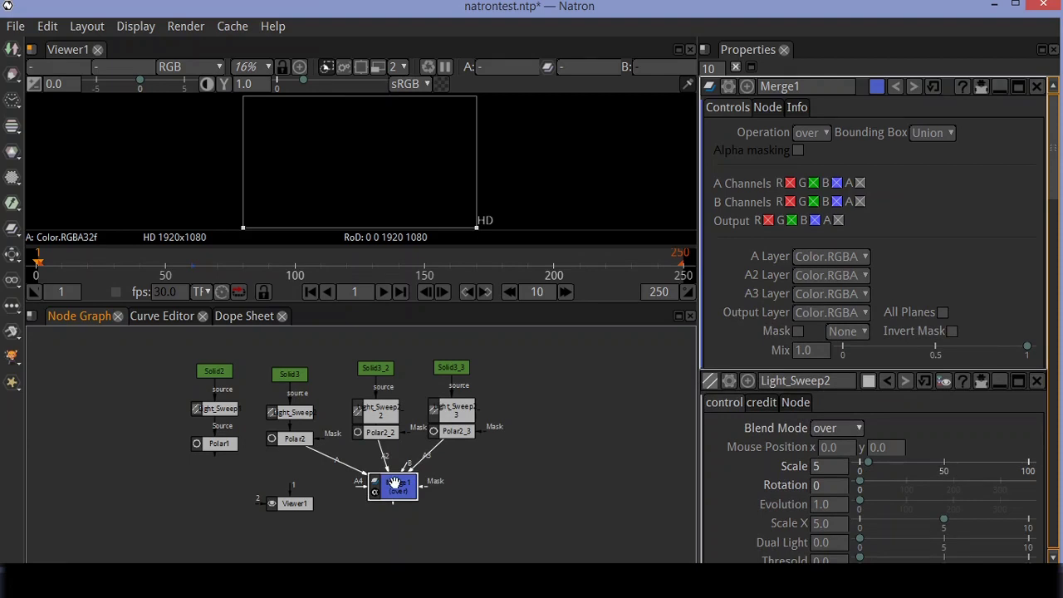
- Set the Merge1 operation to plus and connect its output to Viewer1
{"action": "left_click", "coordinate": [824, 131]}
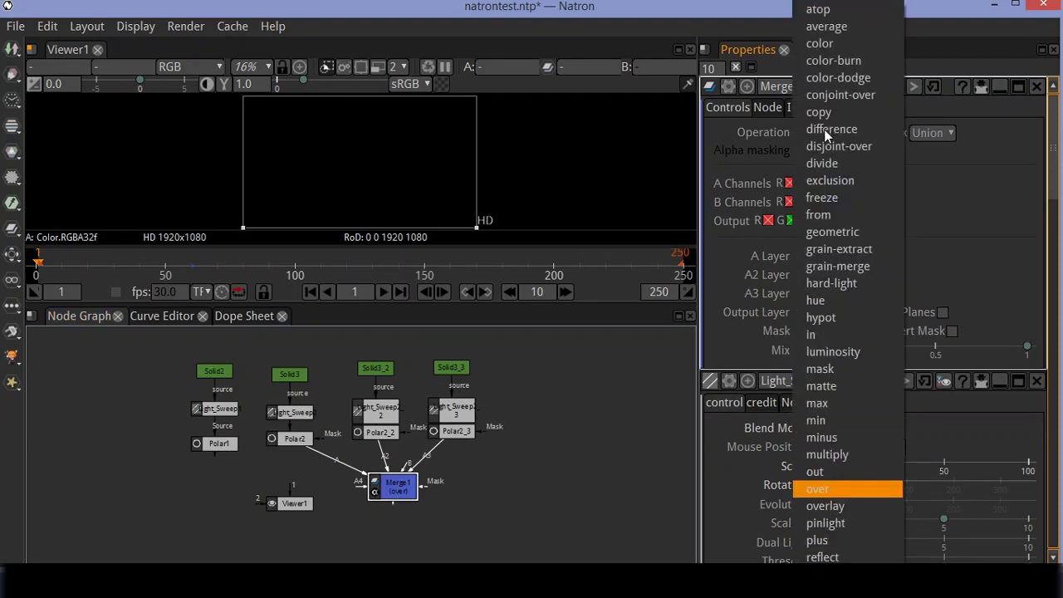
{"action": "left_click", "coordinate": [823, 541]}
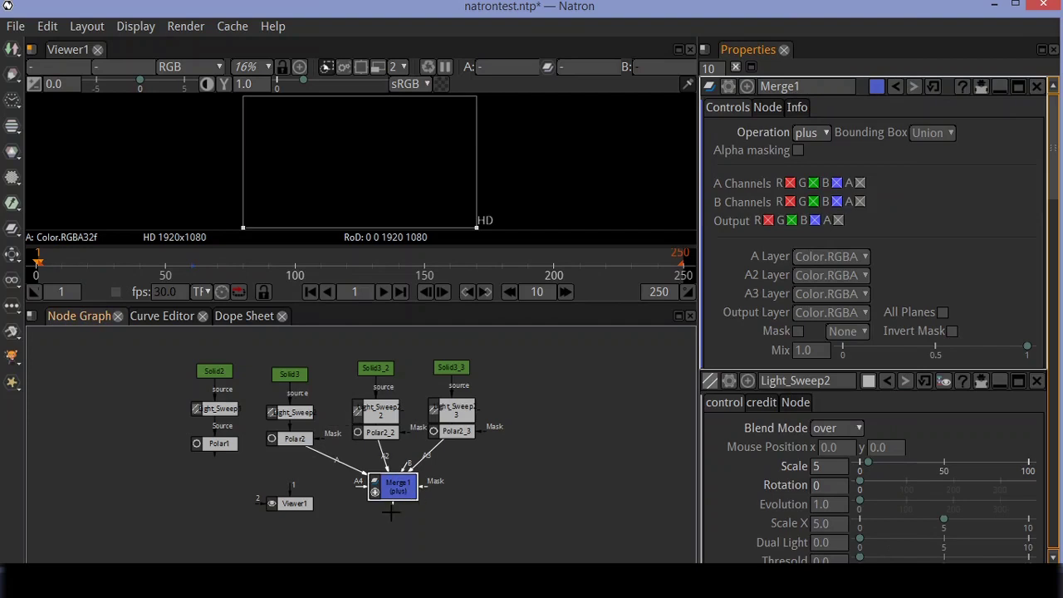
{"action": "left_click_drag", "start_coordinate": [395, 503], "coordinate": [295, 520]}
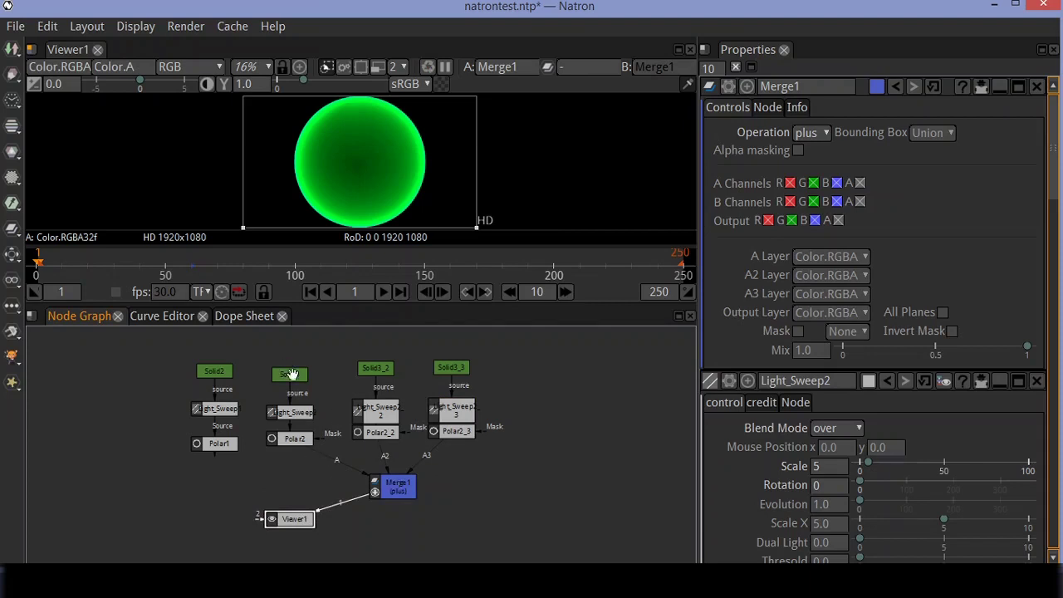
- Set the Light_Sweep2_2 Mouse Position y to 300 and its Scale to 1
{"action": "double_click", "coordinate": [382, 412]}
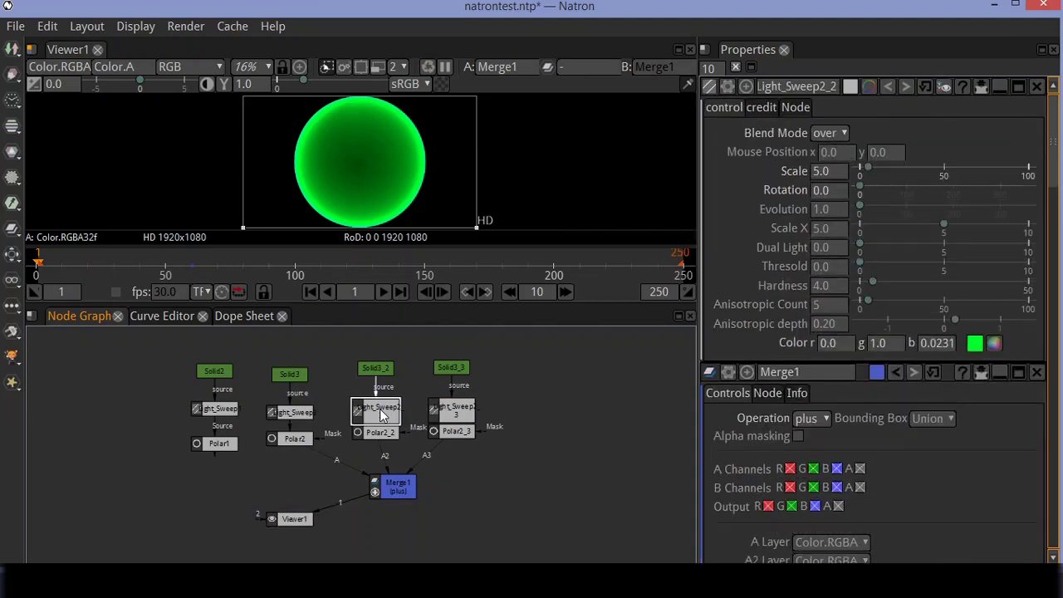
{"action": "left_click", "coordinate": [878, 154]}
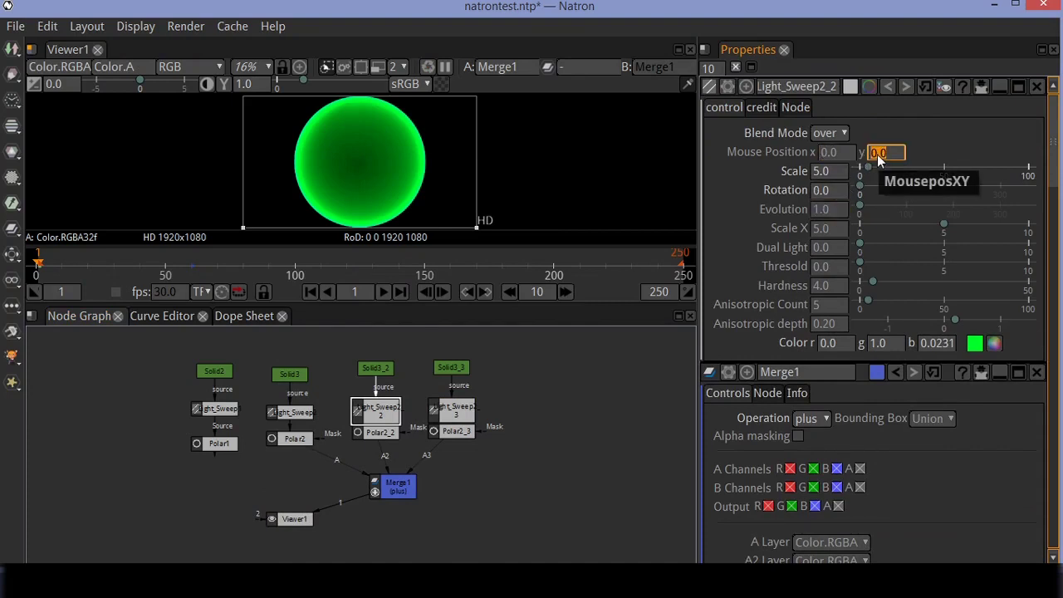
{"action": "type", "text": "100"}
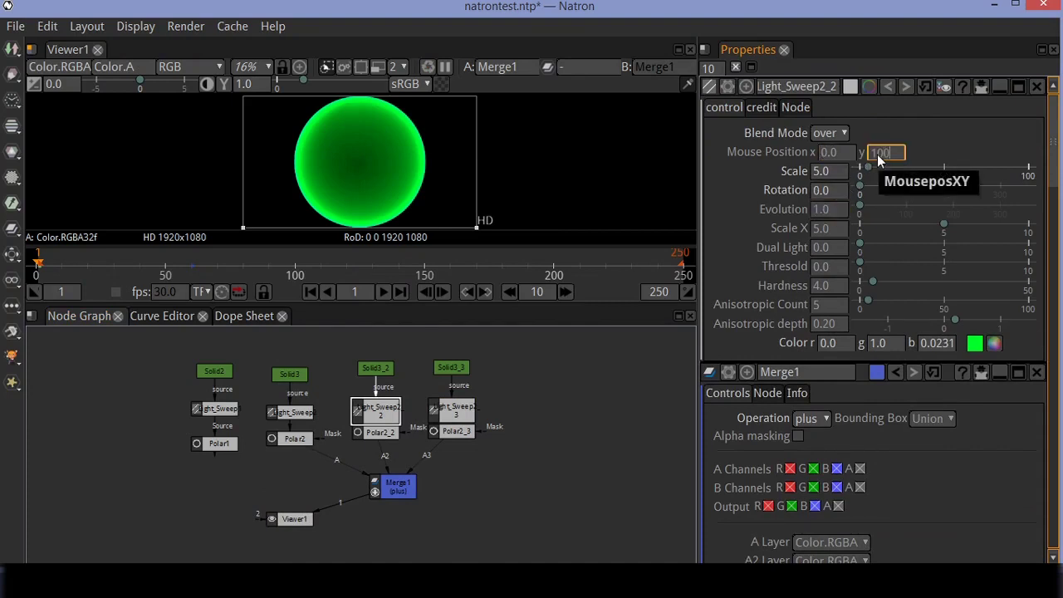
{"action": "key", "text": "Return"}
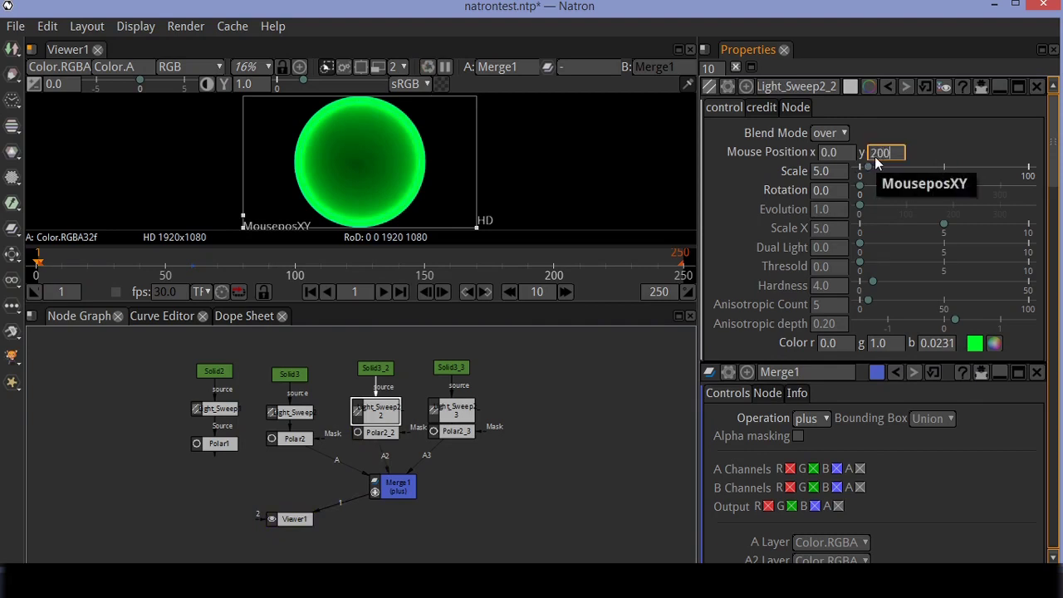
{"action": "key", "text": "Return"}
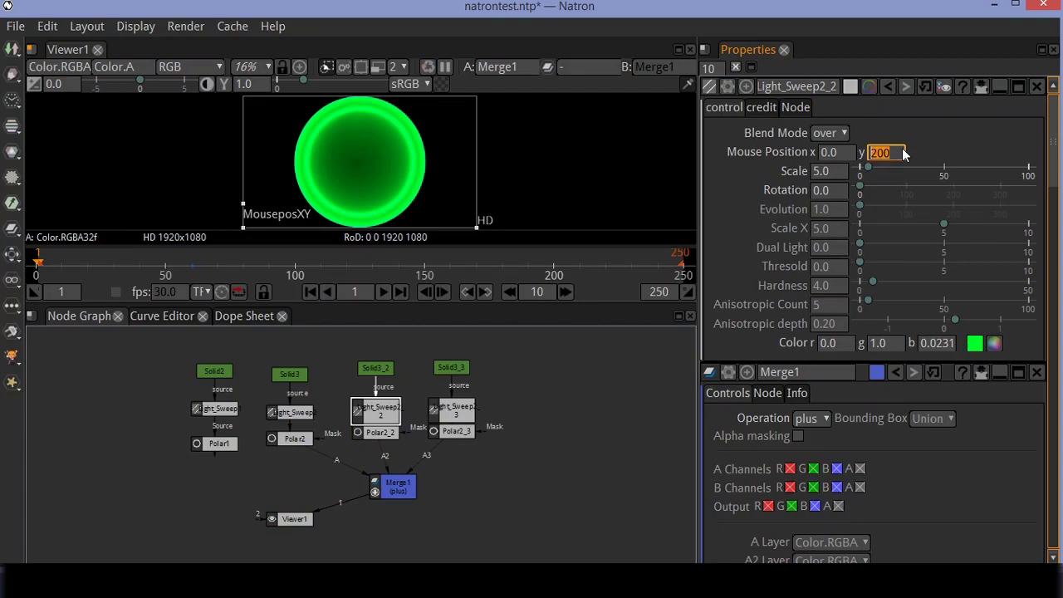
{"action": "type", "text": "30"}
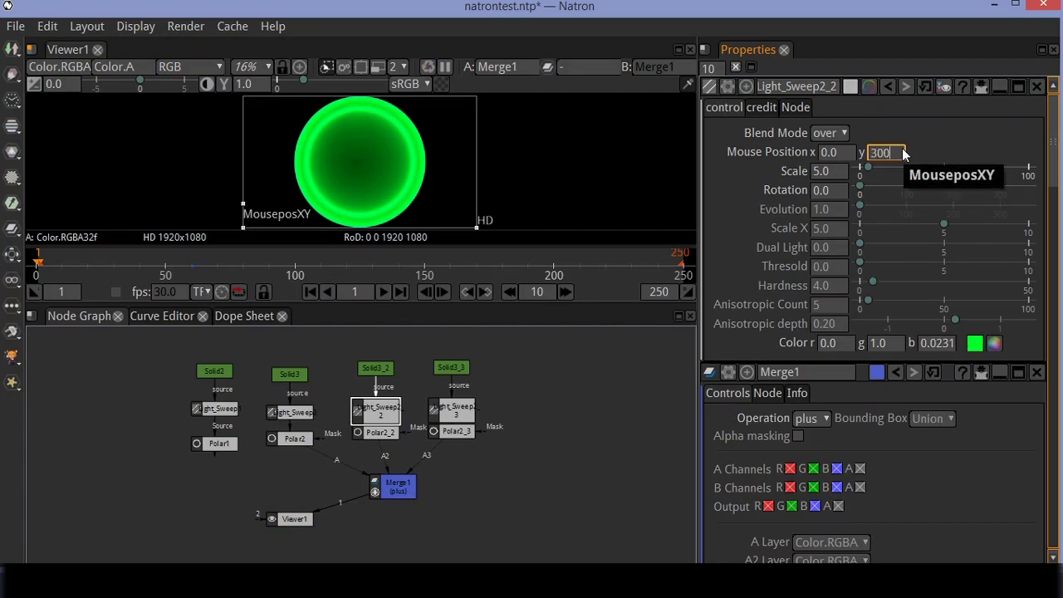
{"action": "key", "text": "Return"}
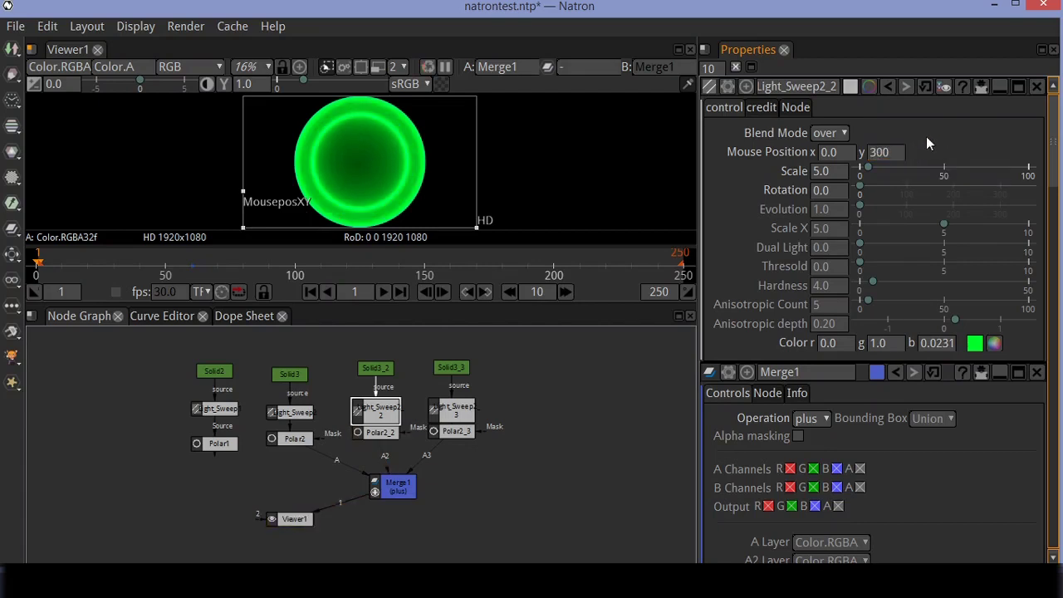
{"action": "left_click", "coordinate": [838, 172]}
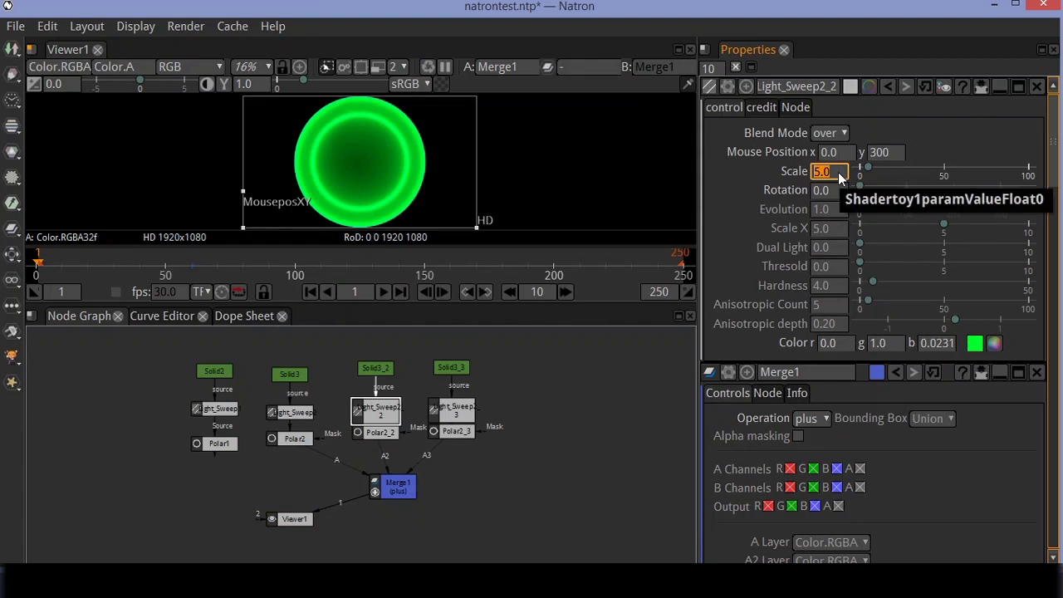
{"action": "key", "text": "Return"}
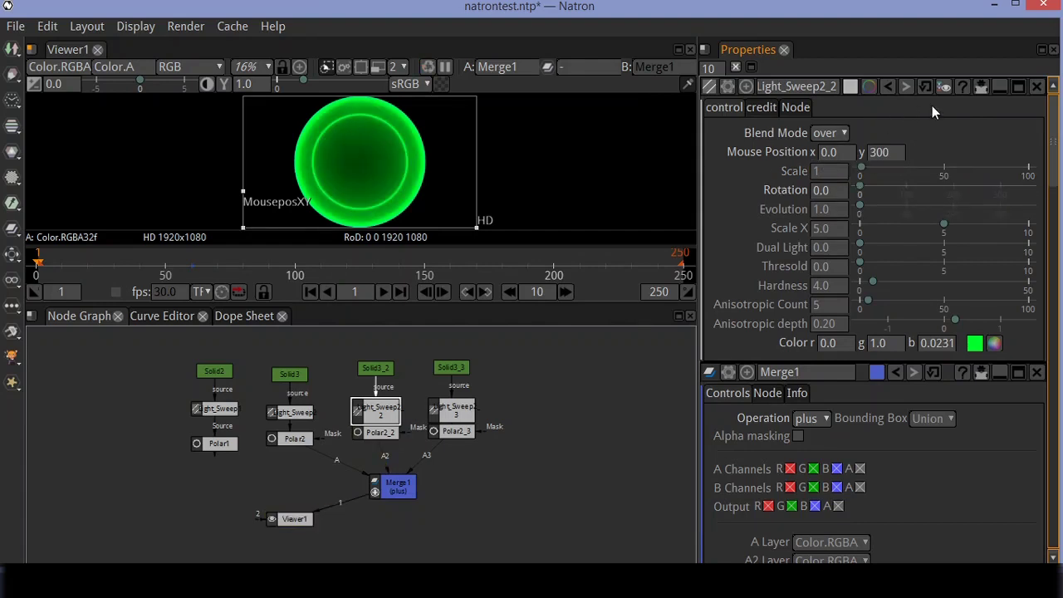
- Set the Light_Sweep2_3 Scale to 1 and its Mouse Position y to 600
{"action": "double_click", "coordinate": [454, 408]}
{"action": "left_click", "coordinate": [874, 154]}
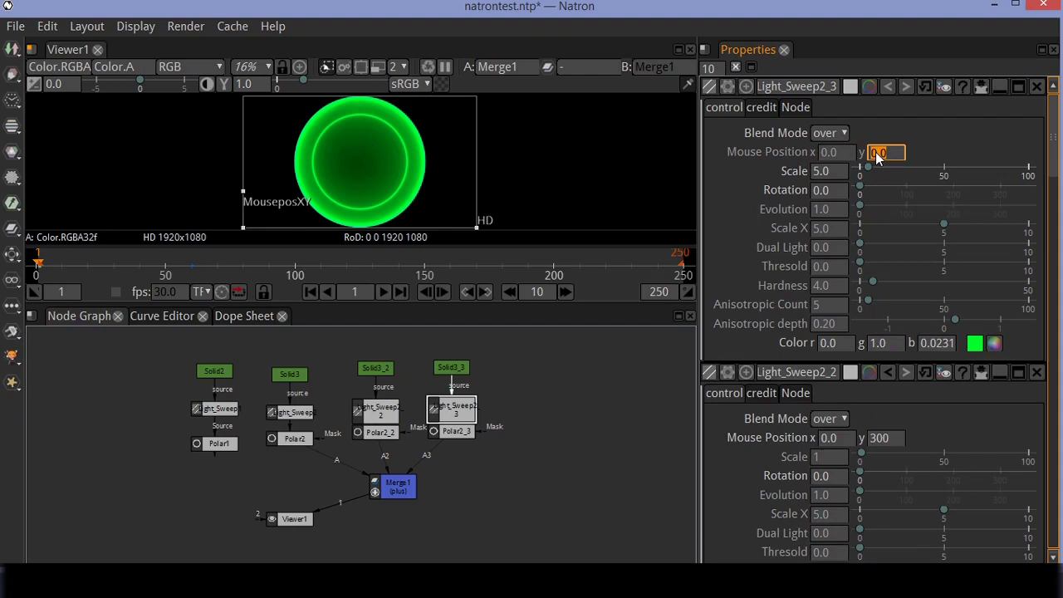
{"action": "left_click", "coordinate": [826, 172]}
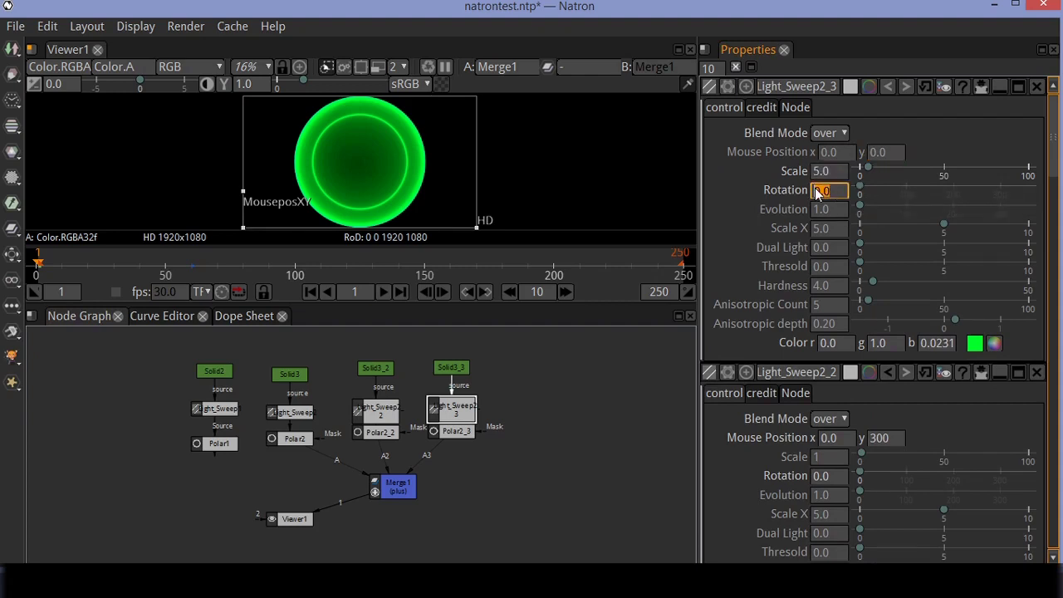
{"action": "type", "text": "1"}
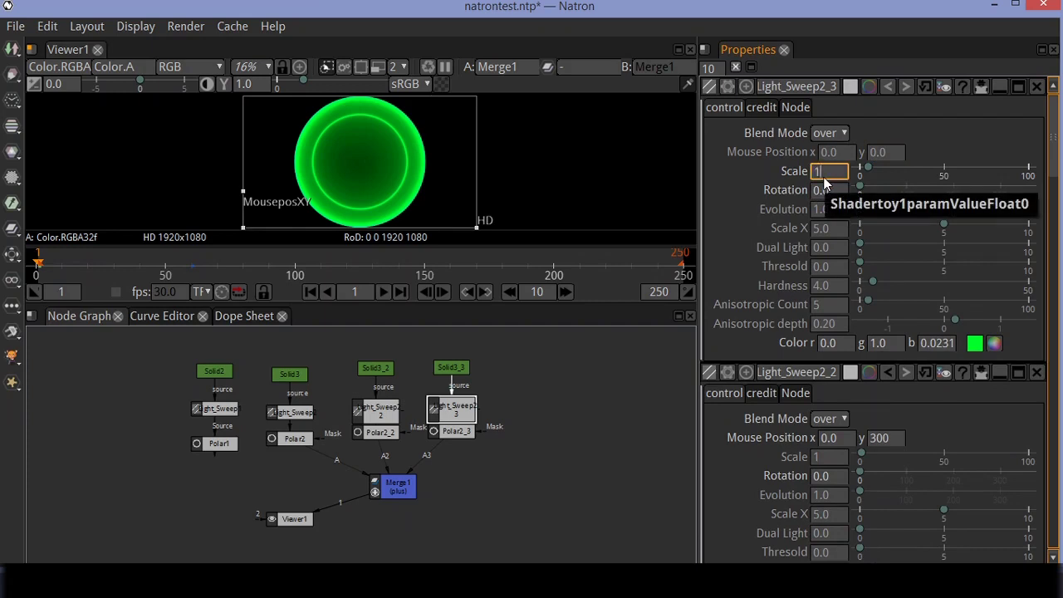
{"action": "left_click", "coordinate": [831, 152]}
{"action": "left_click", "coordinate": [887, 154]}
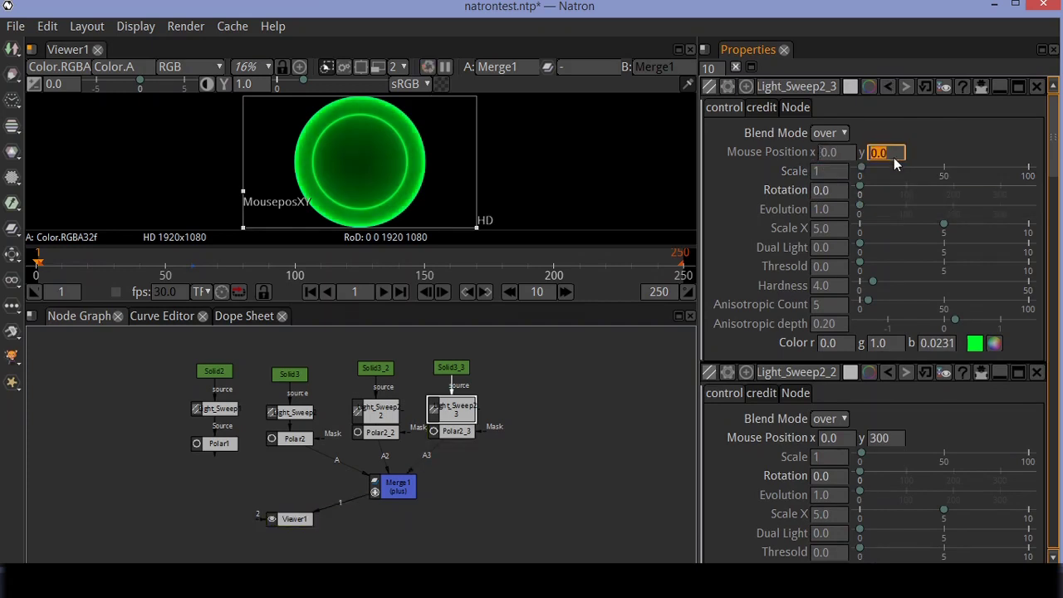
{"action": "type", "text": "600"}
{"action": "key", "text": "Return"}
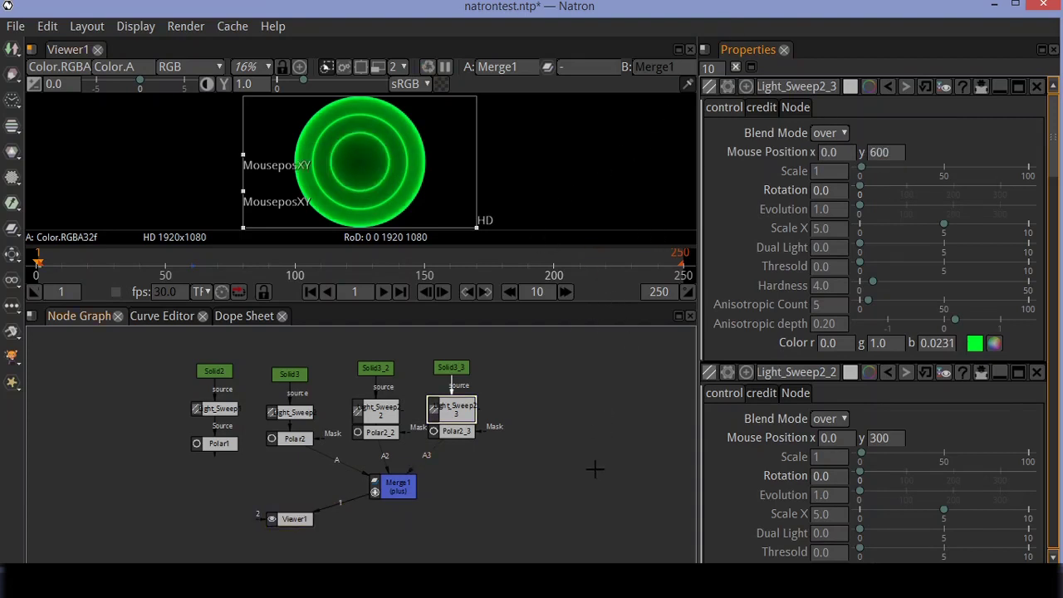
- Move Viewer1 directly below Merge1 and add a second Merge node beneath Polar2
{"action": "left_click_drag", "start_coordinate": [298, 519], "coordinate": [376, 556]}
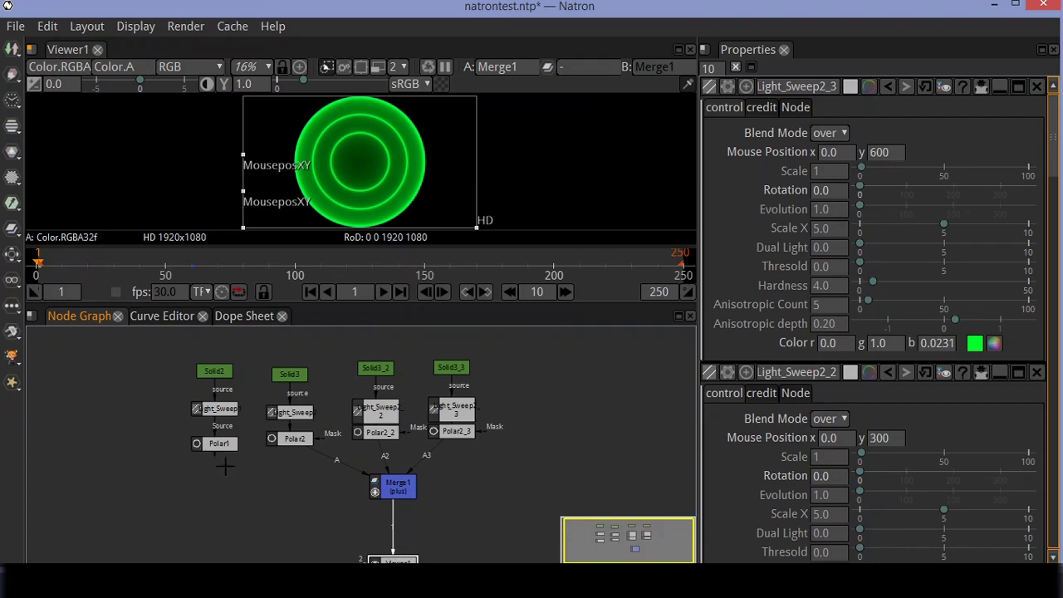
{"action": "right_click", "coordinate": [208, 492]}
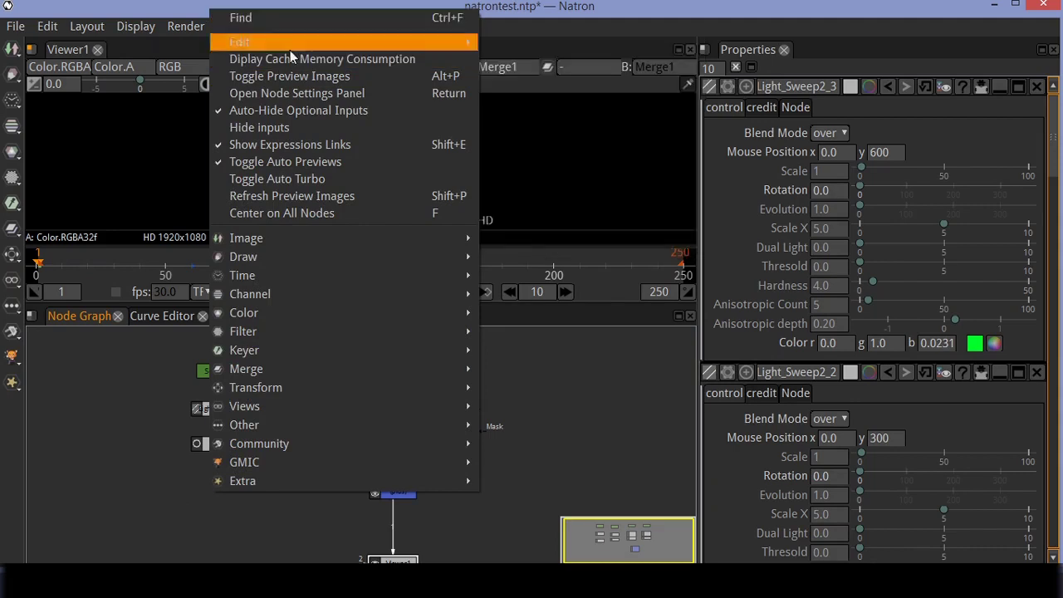
{"action": "mouse_move", "coordinate": [345, 239]}
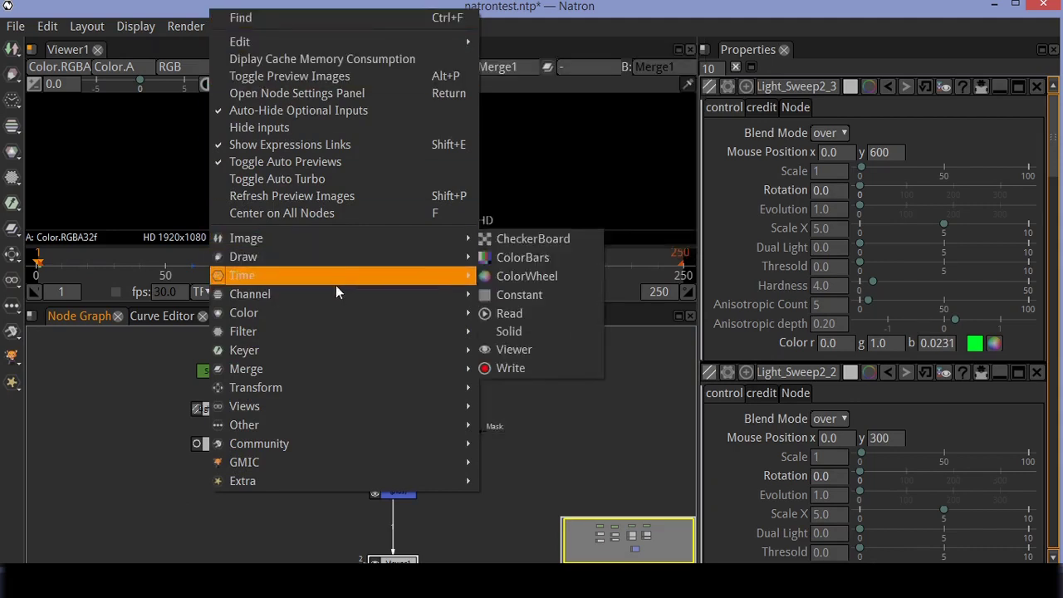
{"action": "mouse_move", "coordinate": [309, 370]}
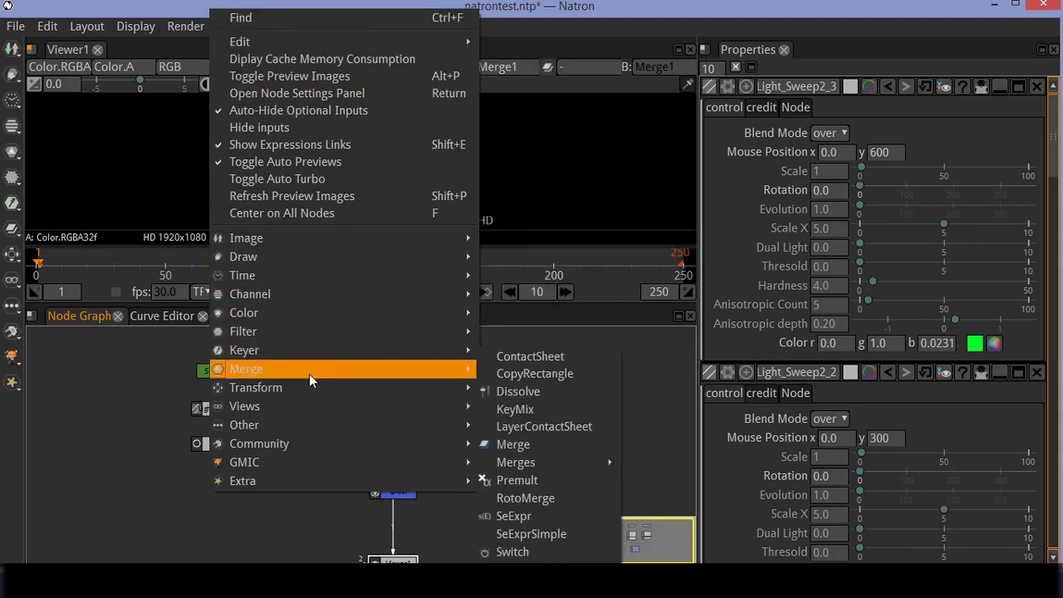
{"action": "left_click", "coordinate": [563, 444]}
{"action": "left_click_drag", "start_coordinate": [475, 520], "coordinate": [288, 514]}
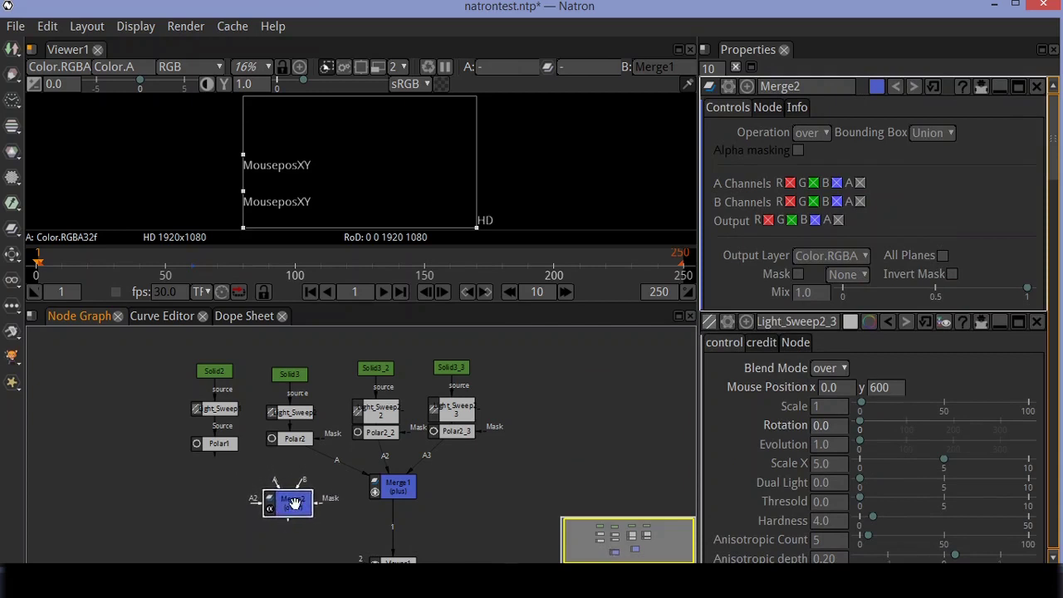
{"action": "left_click", "coordinate": [395, 488]}
{"action": "left_click_drag", "start_coordinate": [300, 513], "coordinate": [299, 522]}
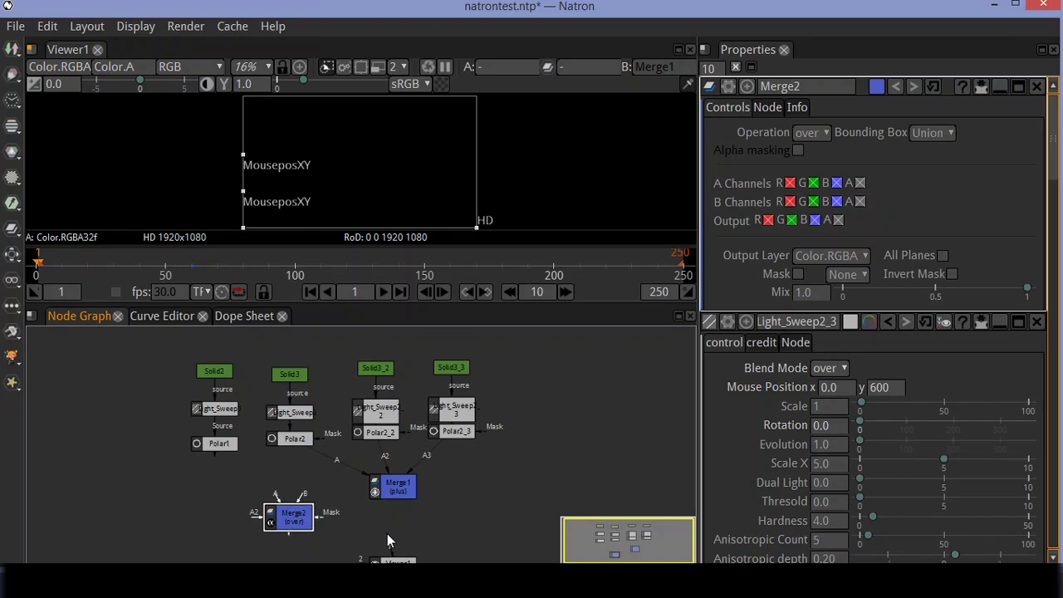
- Insert Merge2 between Merge1 and Viewer1, feeding Merge1 into its B input, and shift Merge2 closer to Polar1
{"action": "left_click_drag", "start_coordinate": [290, 536], "coordinate": [384, 553]}
{"action": "left_click_drag", "start_coordinate": [305, 500], "coordinate": [387, 488]}
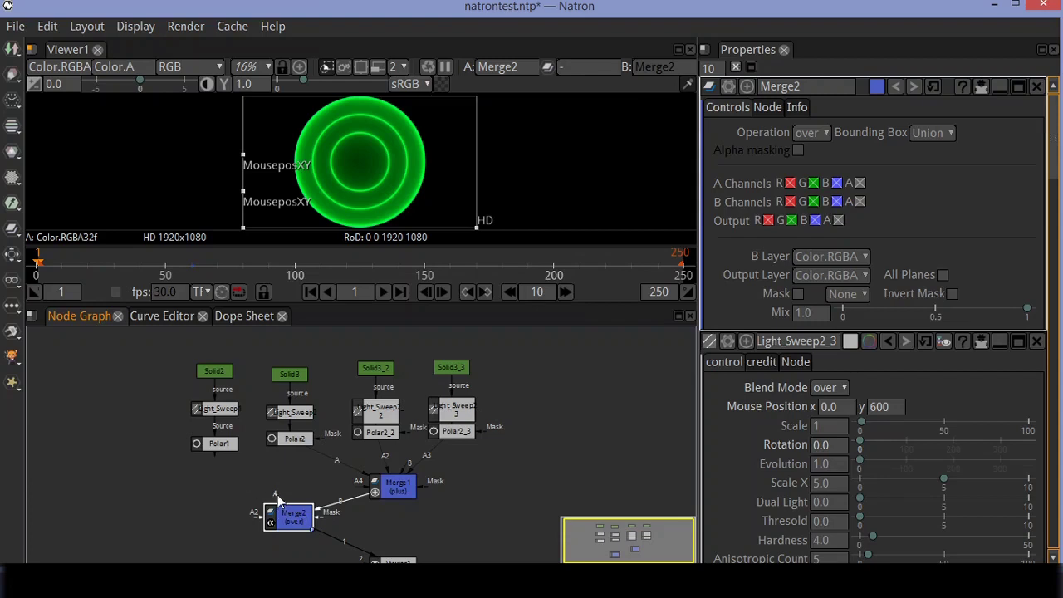
{"action": "left_click_drag", "start_coordinate": [216, 450], "coordinate": [247, 496]}
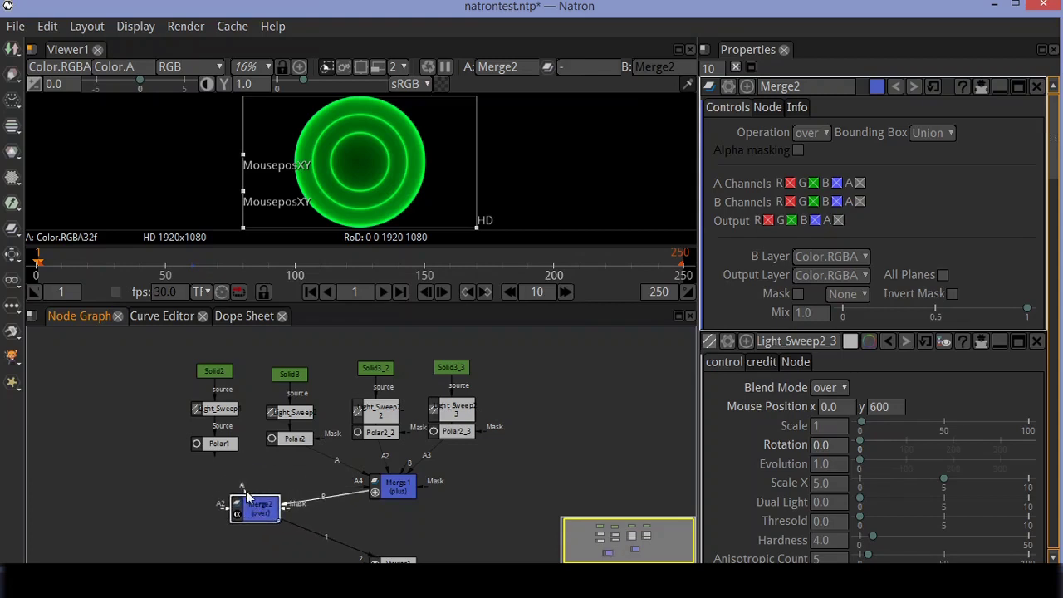
- Connect Polar1 to the A input of Merge2
{"action": "left_click_drag", "start_coordinate": [222, 448], "coordinate": [221, 447]}
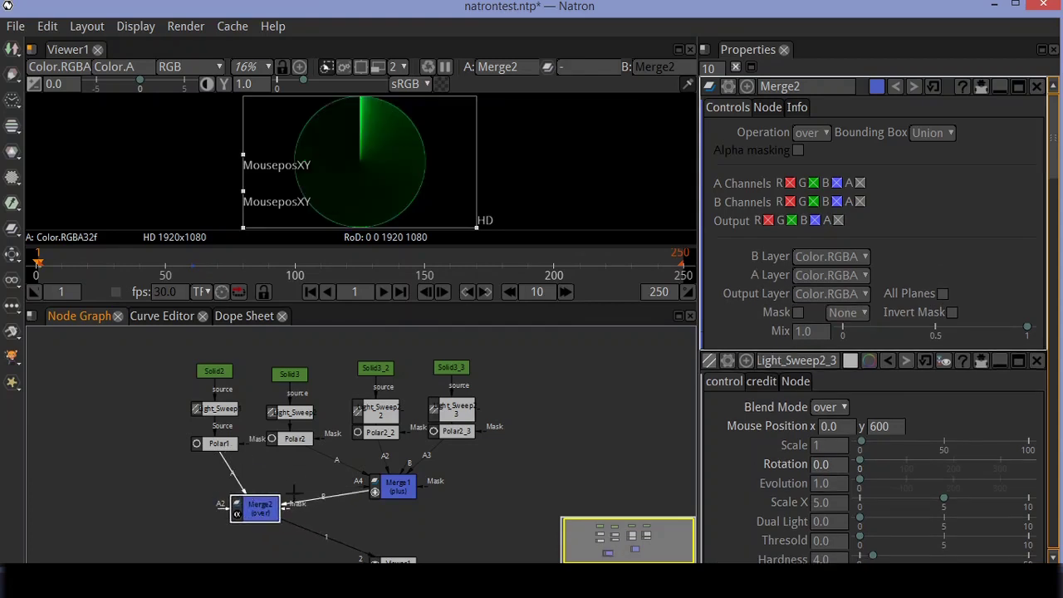
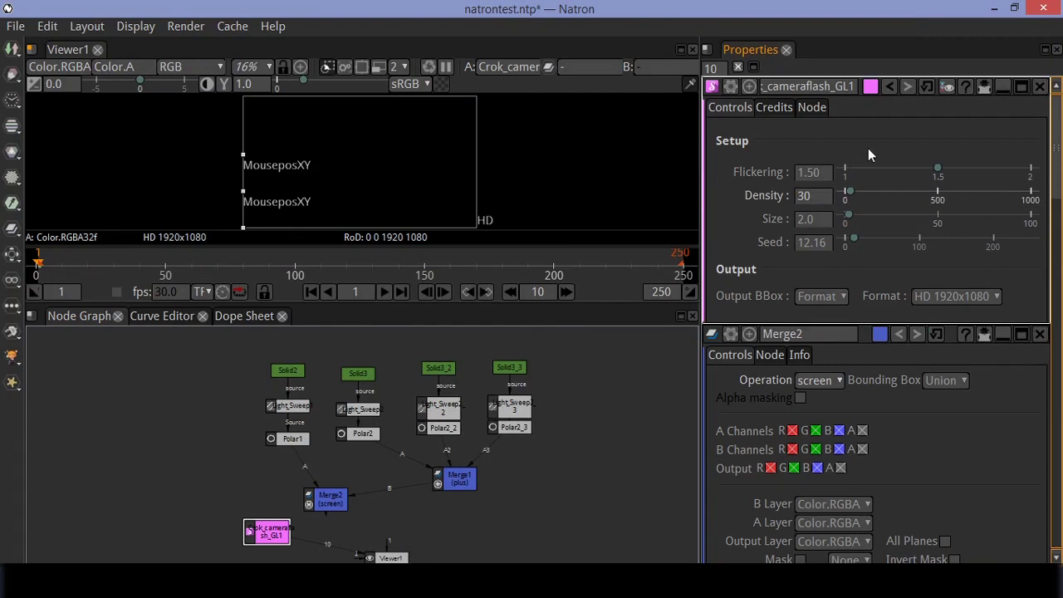
- Try a Size of 30 on the Crok_cameraflash_GL1 node, reduce it to 3, and check the flashes along the timeline
{"action": "left_click", "coordinate": [159, 265]}
{"action": "left_click_drag", "start_coordinate": [100, 267], "coordinate": [63, 267]}
{"action": "mouse_move", "coordinate": [129, 277]}
{"action": "left_mouse_down"}
{"action": "mouse_move", "coordinate": [216, 277]}
{"action": "mouse_move", "coordinate": [166, 292]}
{"action": "mouse_move", "coordinate": [113, 274]}
{"action": "left_mouse_up"}
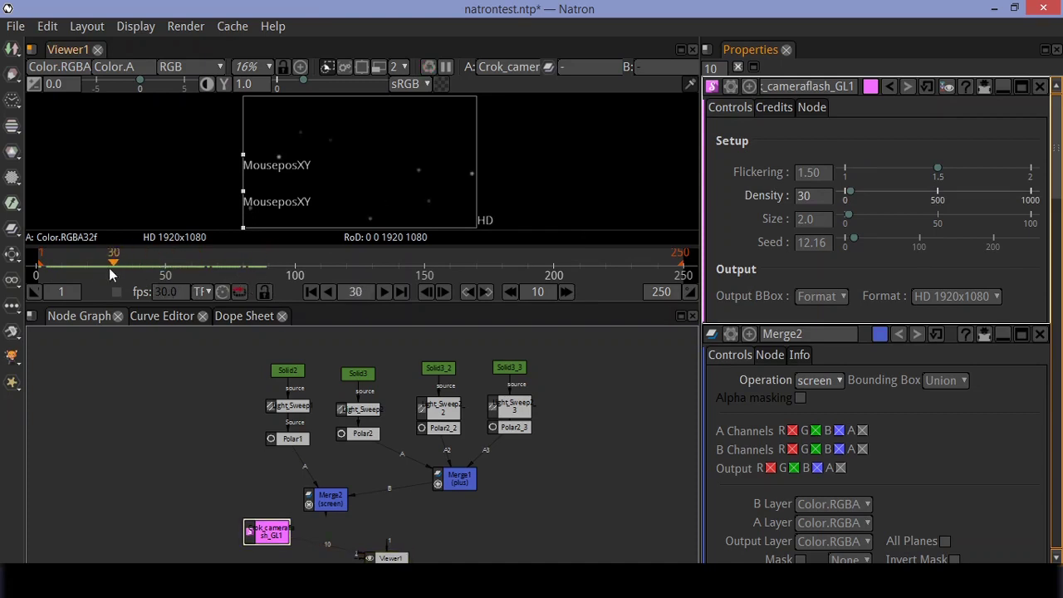
{"action": "left_click", "coordinate": [823, 220]}
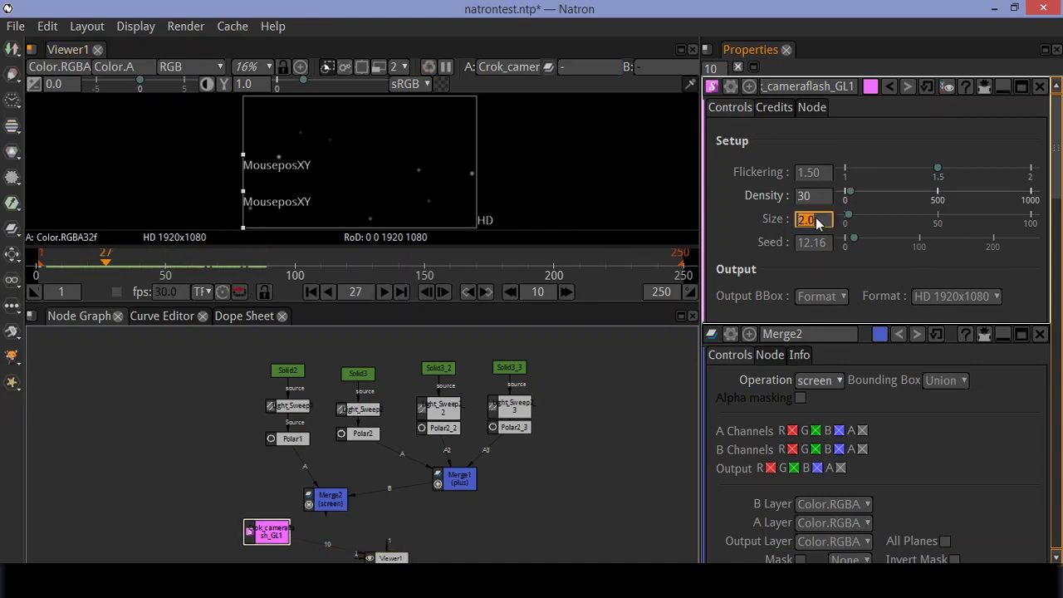
{"action": "type", "text": "30"}
{"action": "key", "text": "Return"}
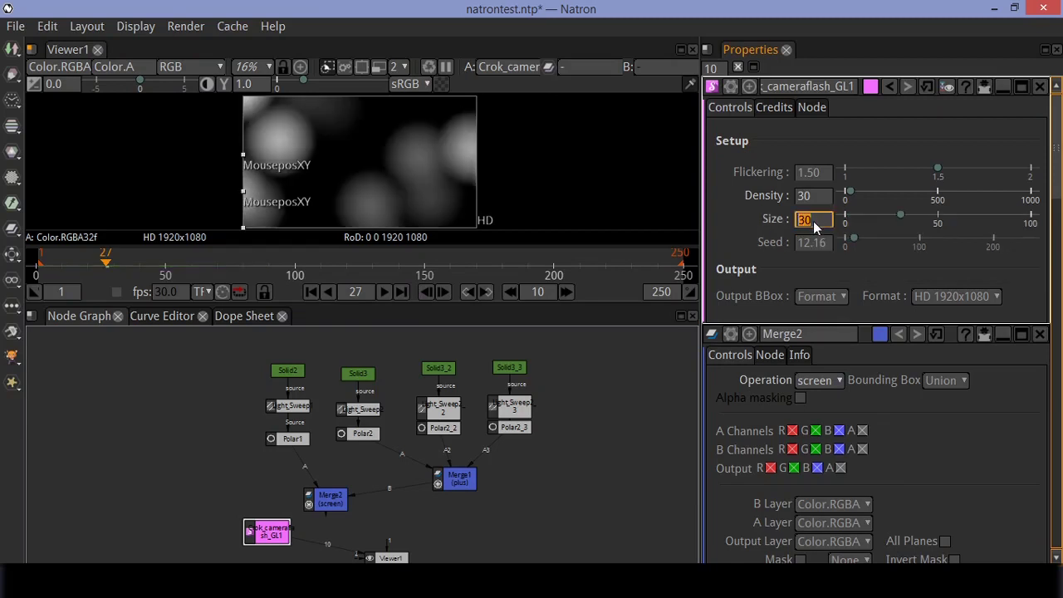
{"action": "key", "text": "Return"}
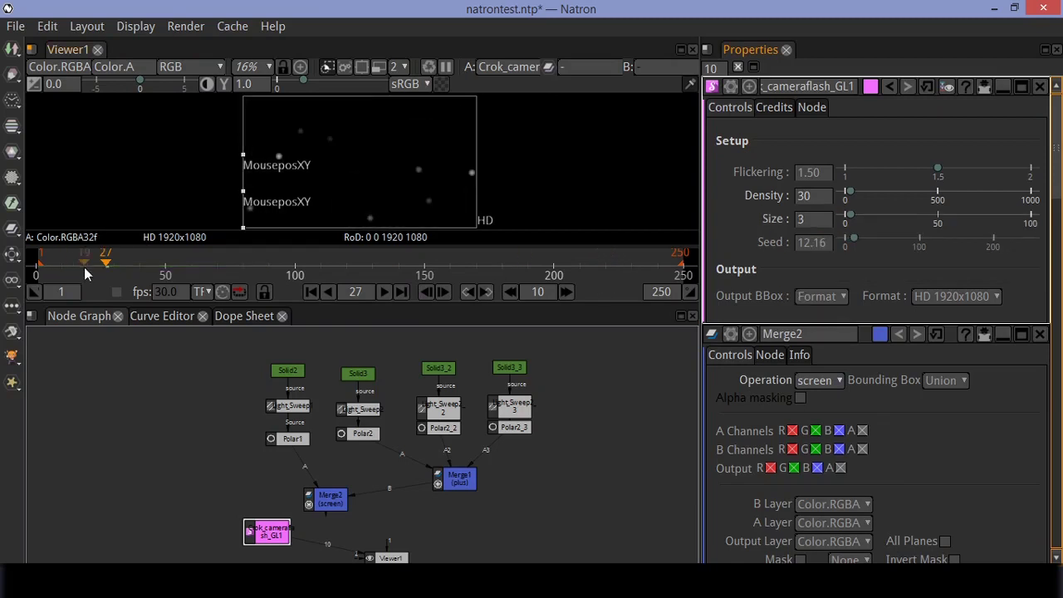
{"action": "left_click_drag", "start_coordinate": [107, 268], "coordinate": [79, 264]}
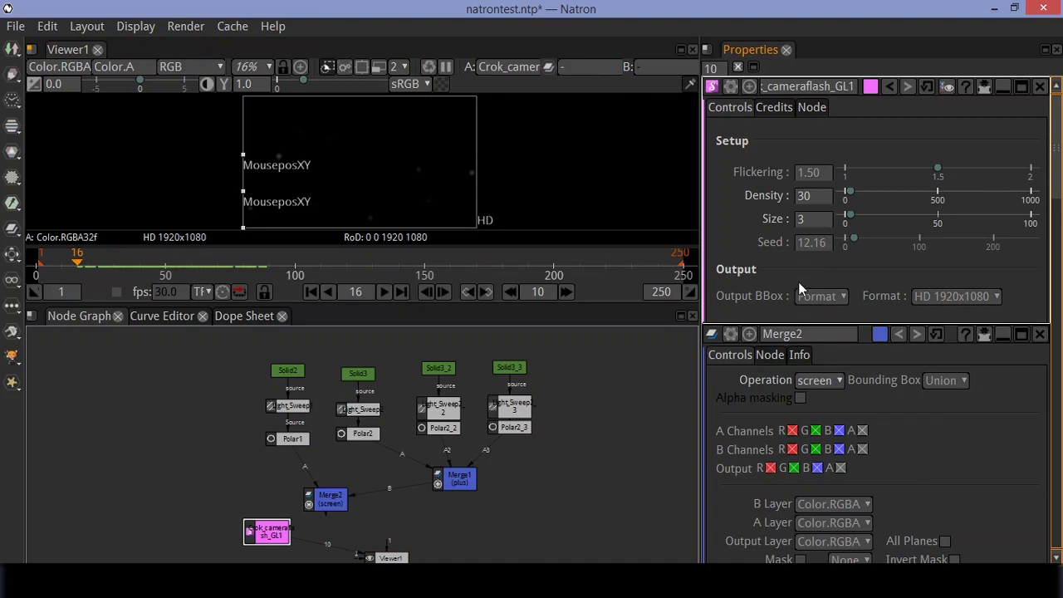
- Set the camera flash node's Seed to 15, play it back, and set its output Format to square_1K 1024x1024
{"action": "double_click", "coordinate": [825, 242]}
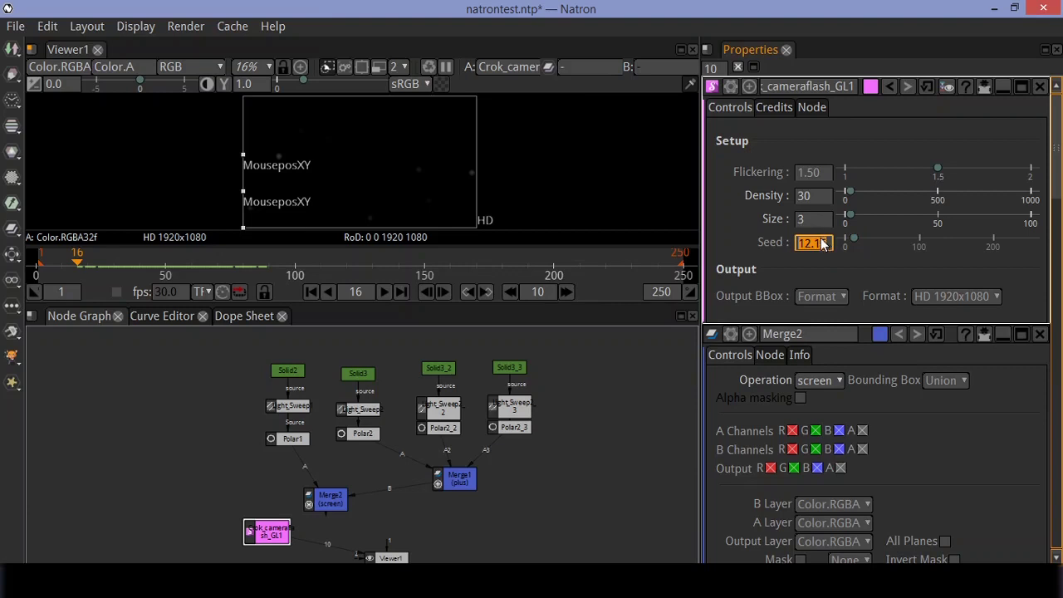
{"action": "key", "text": "Return"}
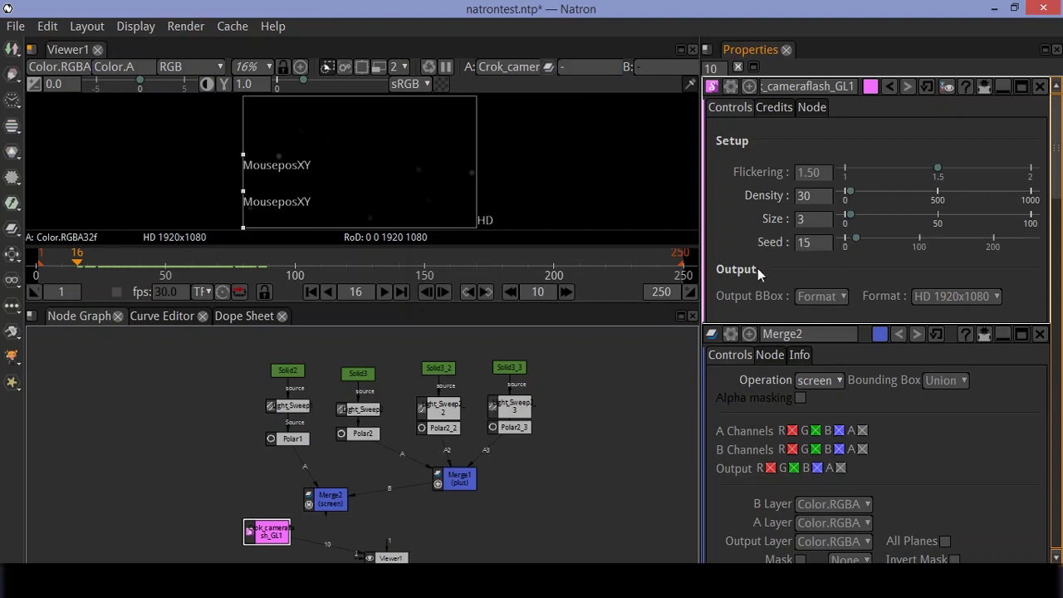
{"action": "left_click", "coordinate": [383, 291]}
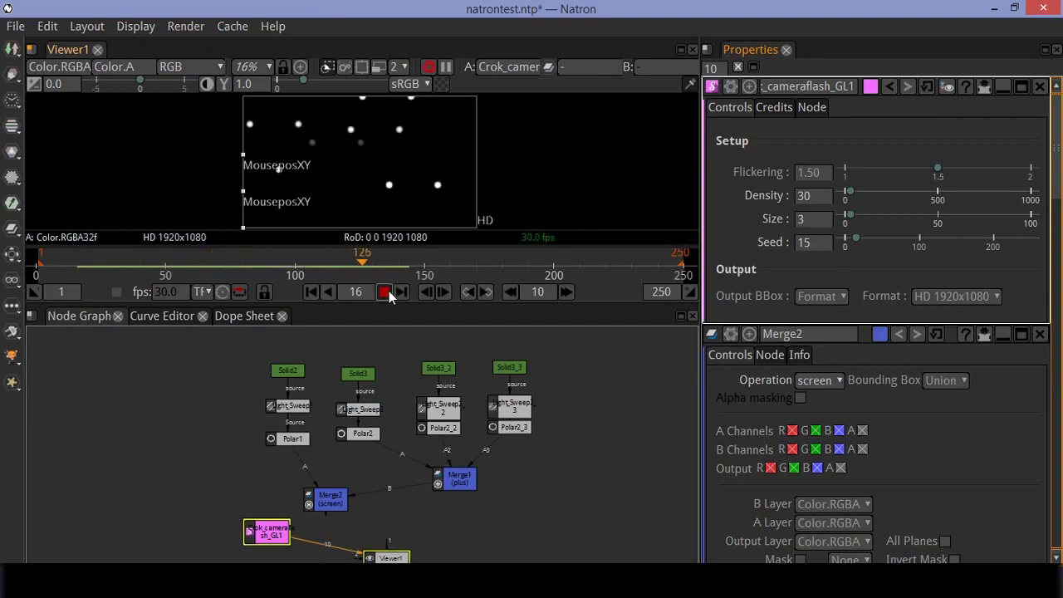
{"action": "left_click", "coordinate": [389, 291]}
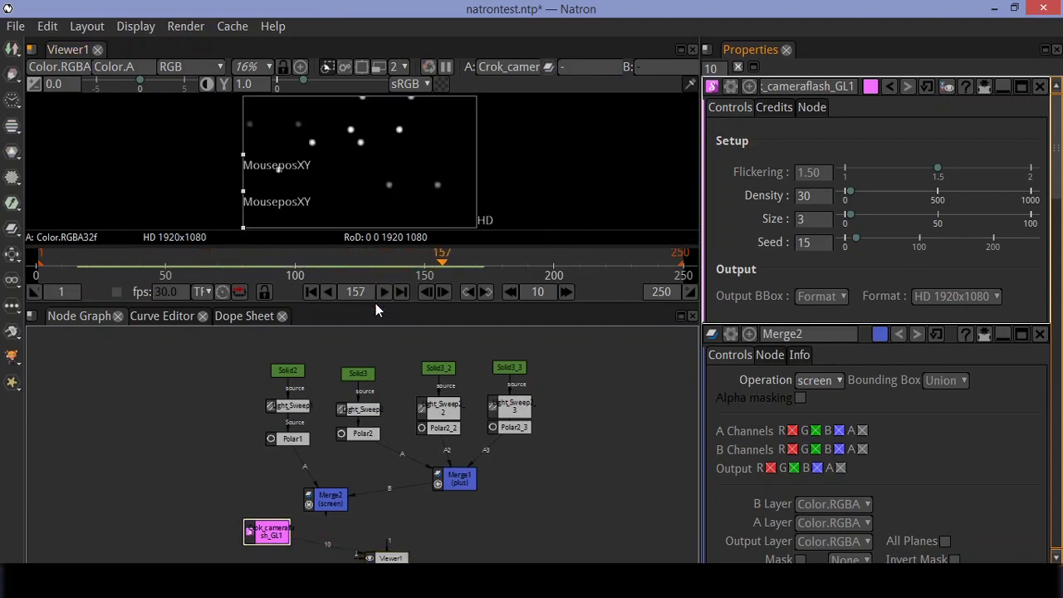
{"action": "left_click", "coordinate": [952, 298]}
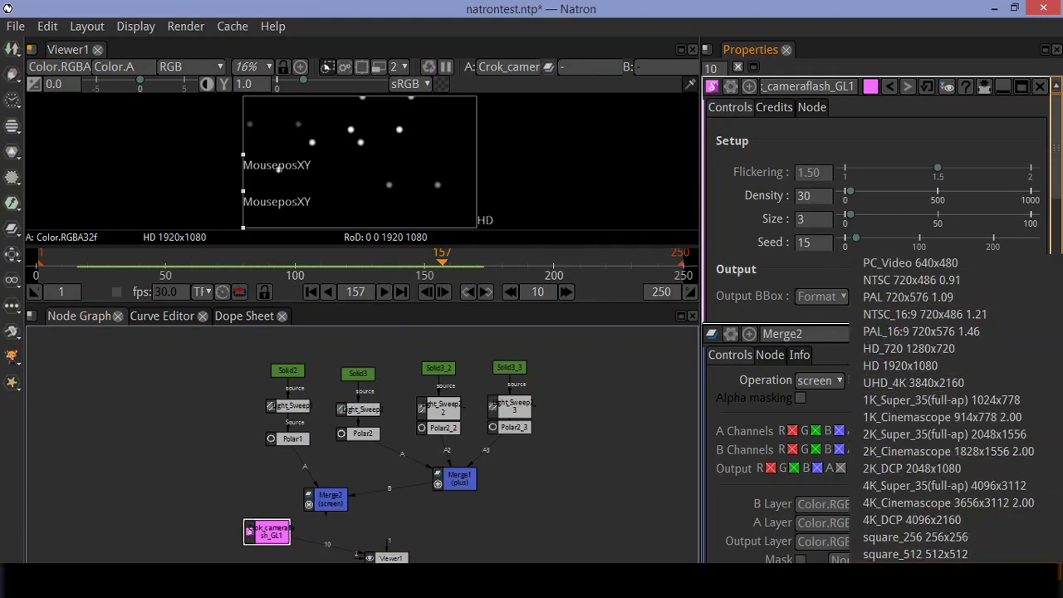
{"action": "left_click", "coordinate": [913, 554]}
- Move the camera flash node to the left of Polar1 and disconnect it from Viewer1
{"action": "left_click_drag", "start_coordinate": [264, 523], "coordinate": [128, 415]}
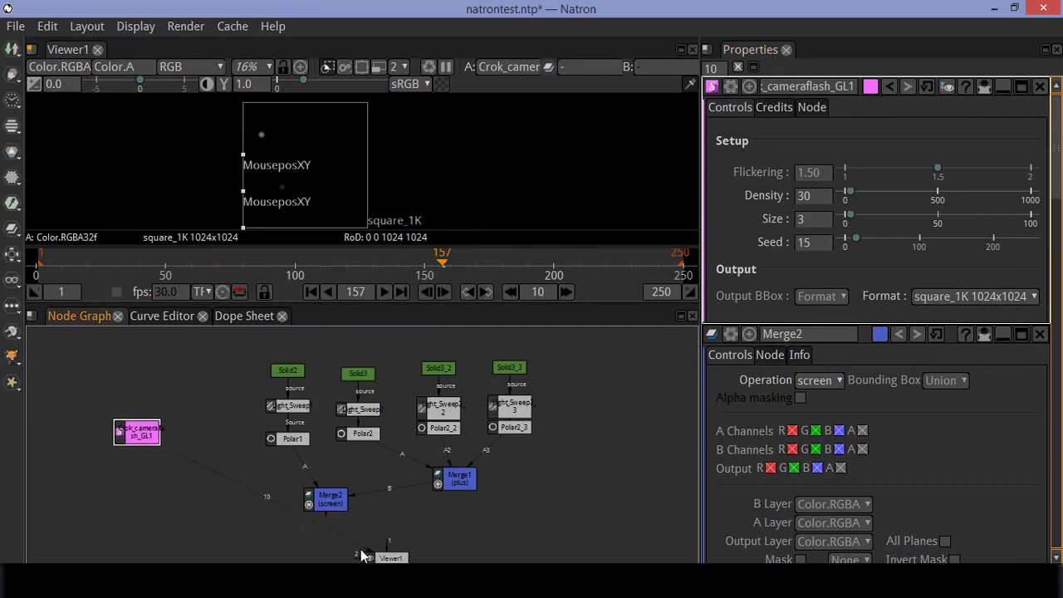
{"action": "left_click_drag", "start_coordinate": [357, 542], "coordinate": [252, 490]}
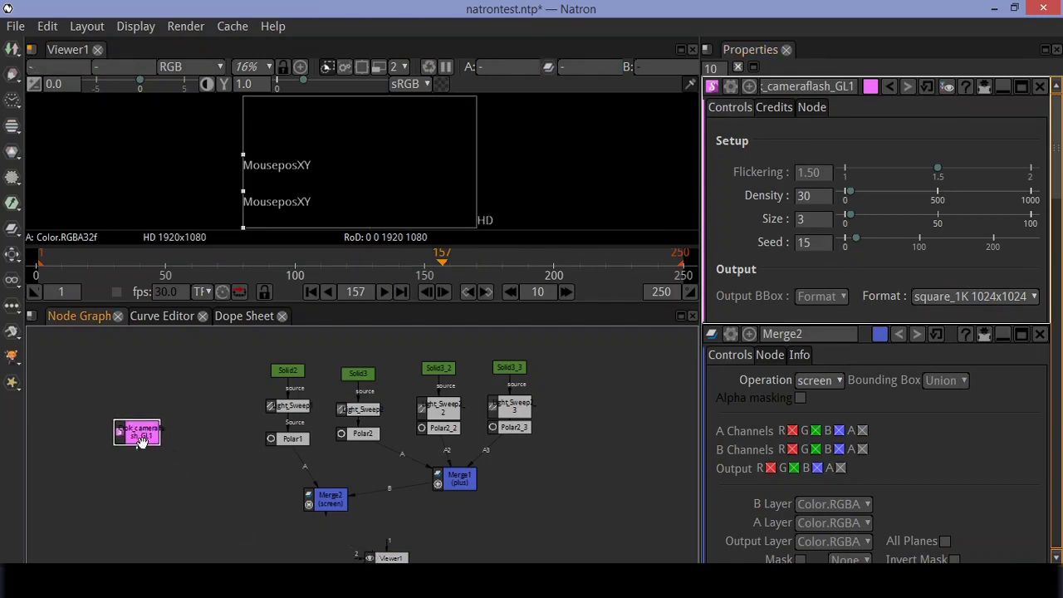
- Feed the camera flash node into Merge2's A2 input rather than its Mask, and connect Viewer1 to Merge2
{"action": "left_click_drag", "start_coordinate": [137, 454], "coordinate": [324, 509]}
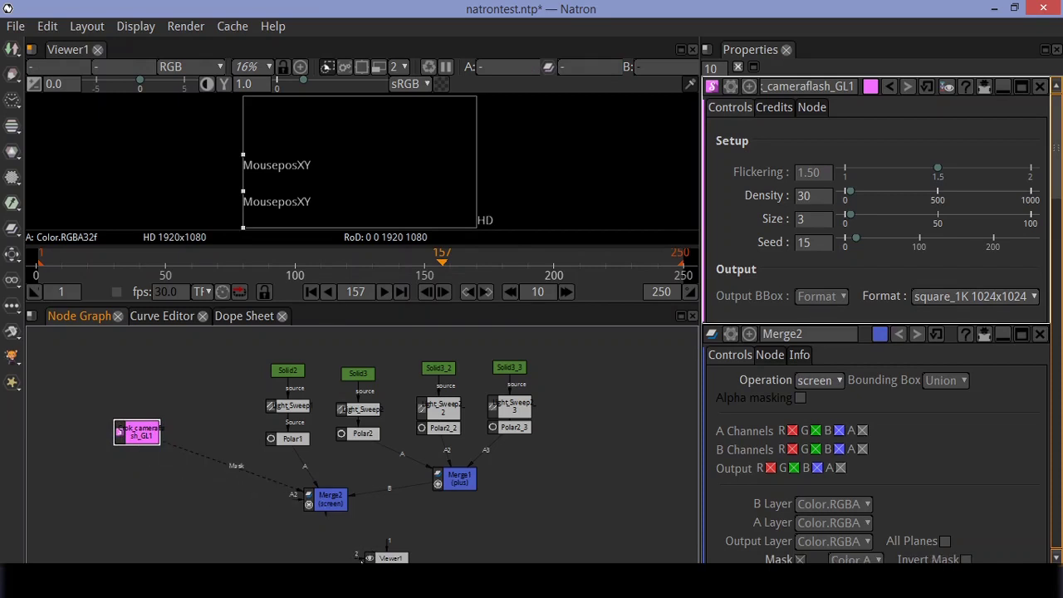
{"action": "left_click_drag", "start_coordinate": [239, 470], "coordinate": [240, 483]}
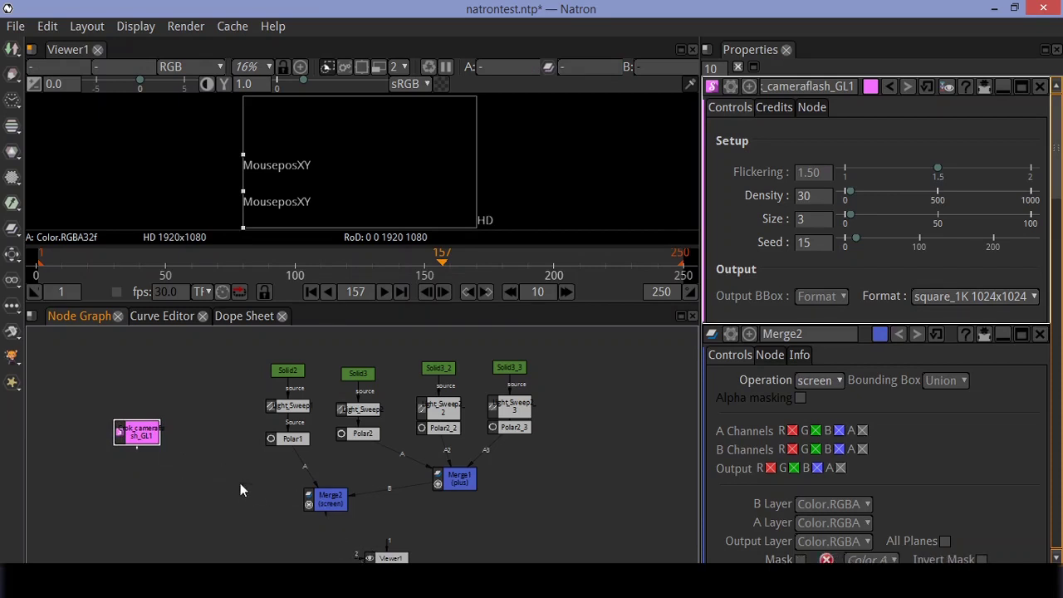
{"action": "left_click", "coordinate": [314, 507]}
{"action": "left_click_drag", "start_coordinate": [297, 500], "coordinate": [137, 437]}
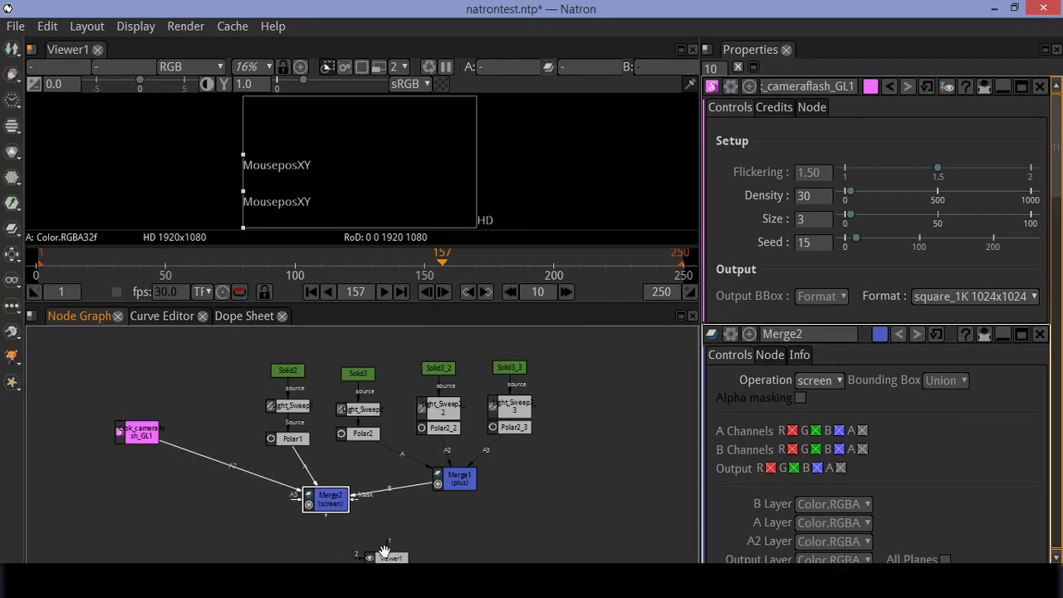
{"action": "left_click_drag", "start_coordinate": [390, 538], "coordinate": [329, 509]}
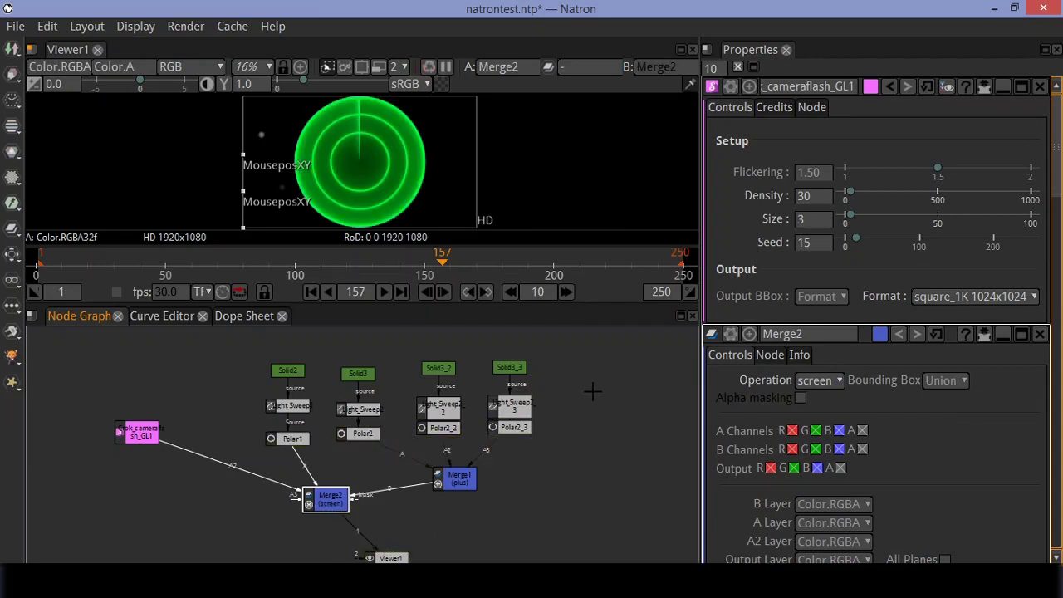
- Add a Transform node and insert it between the camera flash node and Merge2's A2 input
{"action": "right_click", "coordinate": [108, 483]}
{"action": "mouse_move", "coordinate": [251, 387]}
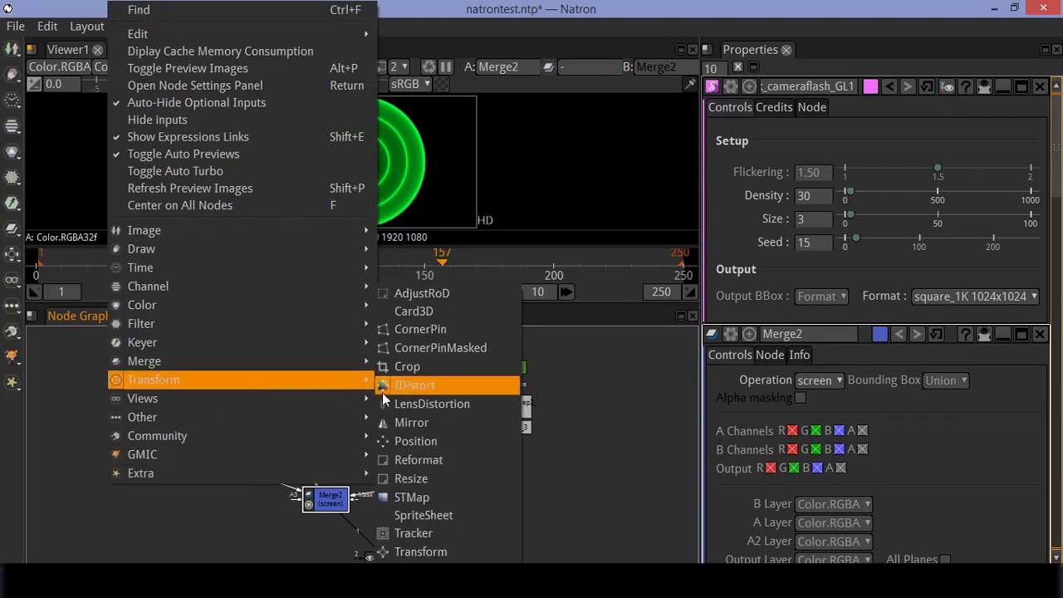
{"action": "left_click", "coordinate": [435, 547]}
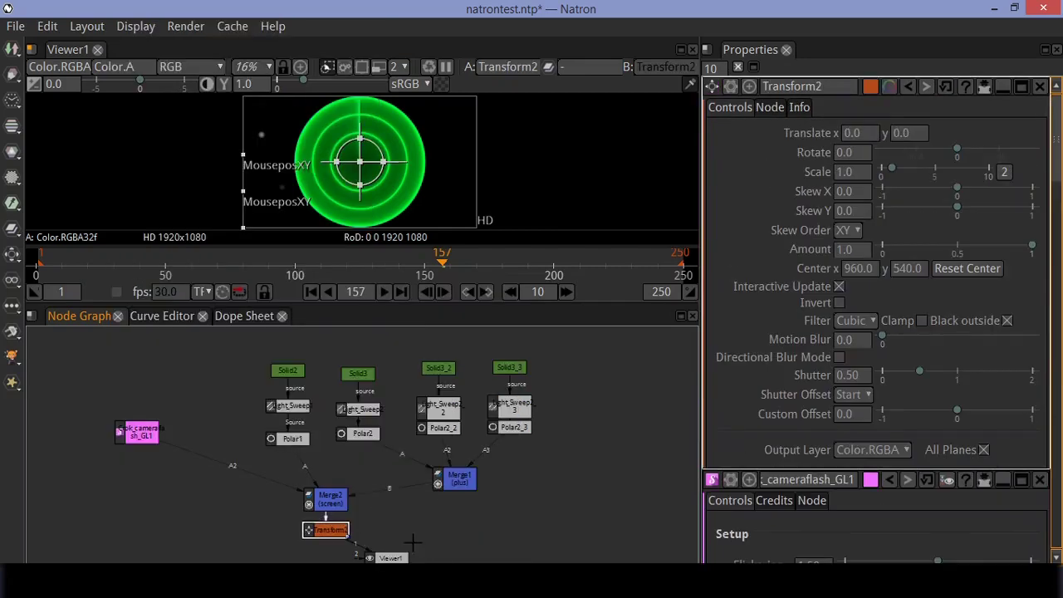
{"action": "left_click_drag", "start_coordinate": [329, 520], "coordinate": [328, 499]}
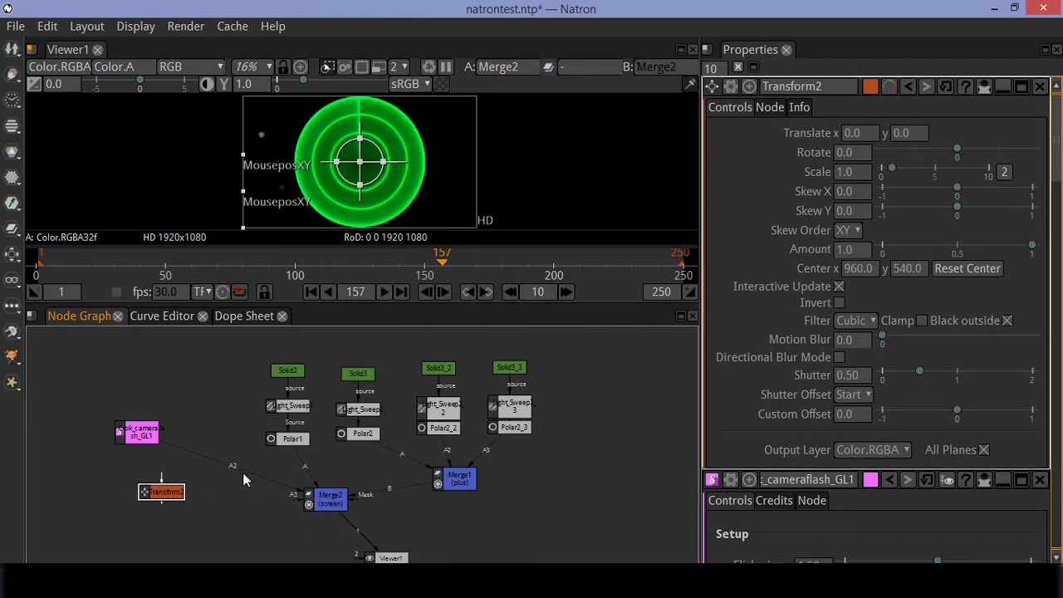
{"action": "left_click_drag", "start_coordinate": [246, 470], "coordinate": [144, 444]}
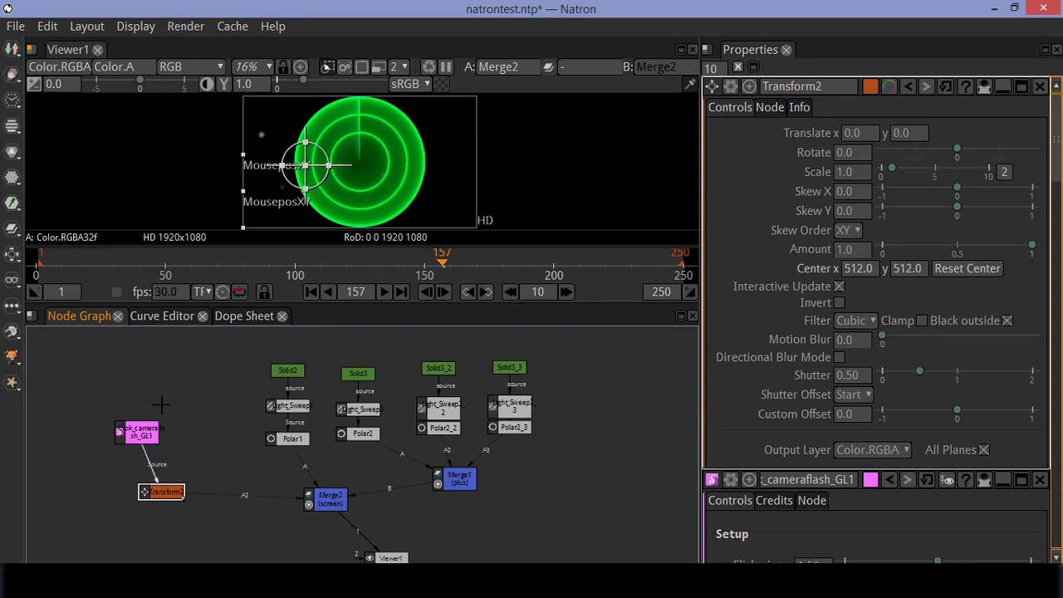
- View Transform2's output by itself in Viewer1, and switch the viewer back to Merge2
{"action": "left_click", "coordinate": [837, 166]}
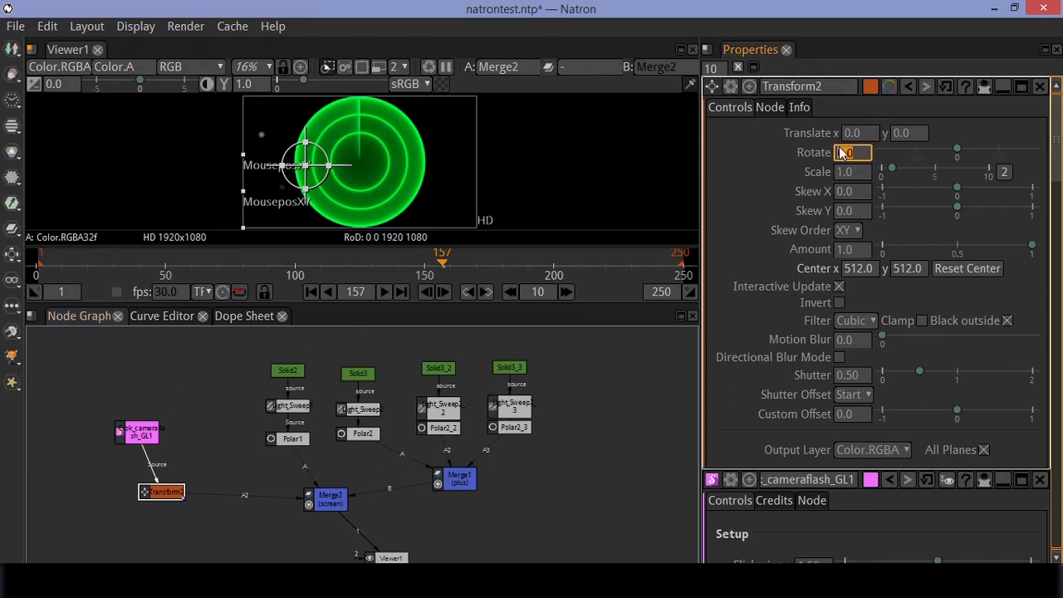
{"action": "key", "text": "1"}
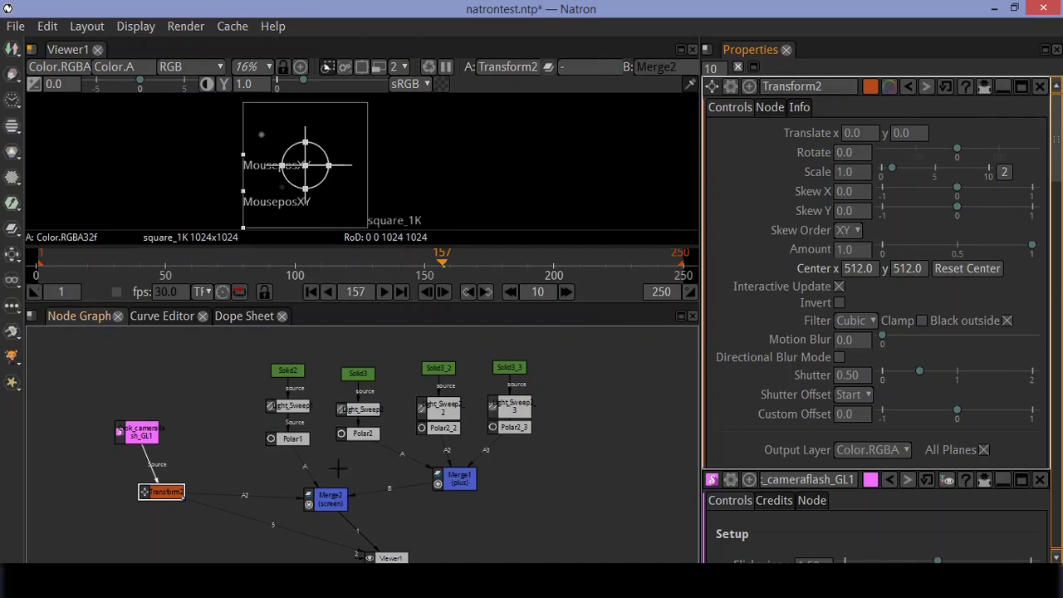
{"action": "key", "text": "1"}
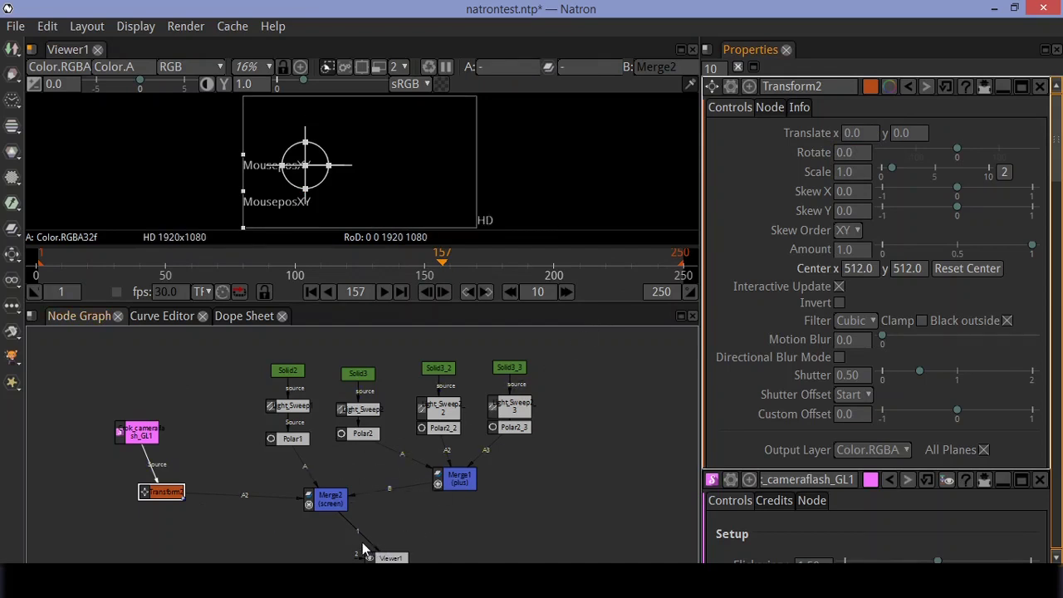
{"action": "key", "text": "1"}
- Set Transform2's Translate x to 450 and preview the radar animation from the first frame
{"action": "left_click", "coordinate": [849, 135]}
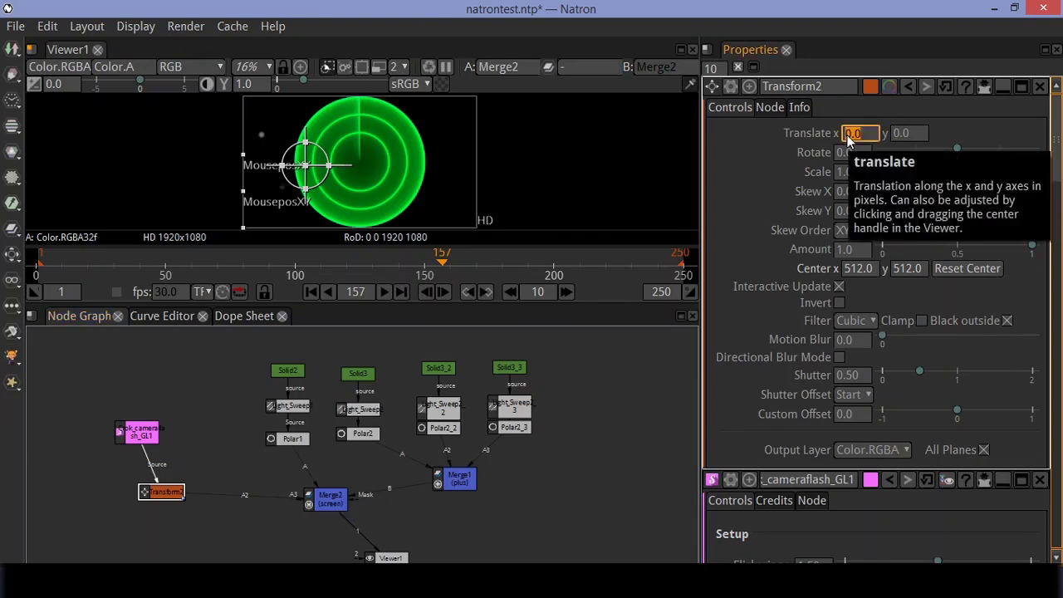
{"action": "type", "text": "450"}
{"action": "key", "text": "Return"}
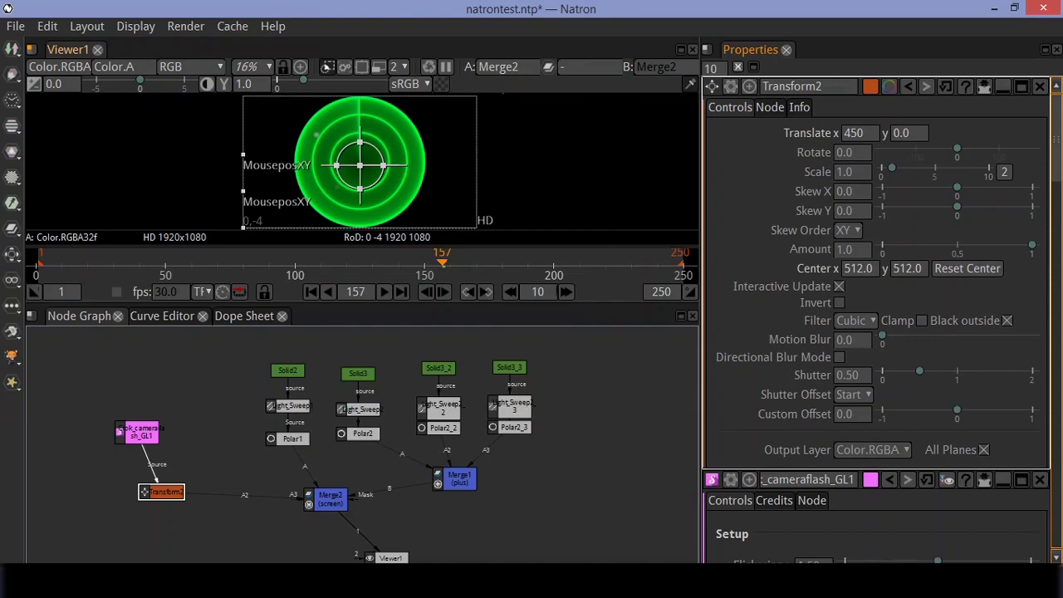
{"action": "left_click", "coordinate": [233, 267]}
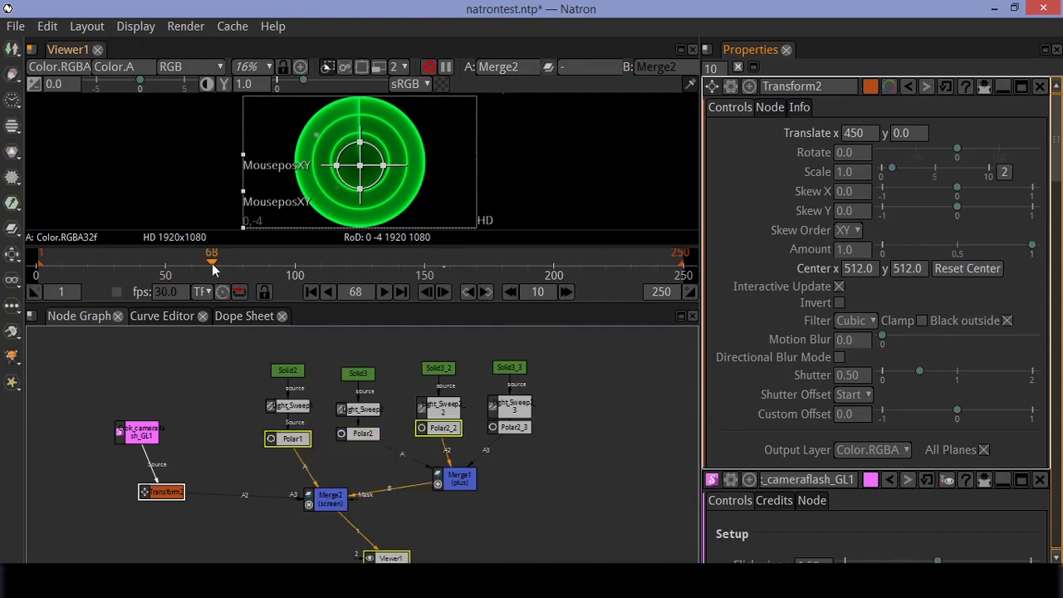
{"action": "left_click", "coordinate": [197, 267]}
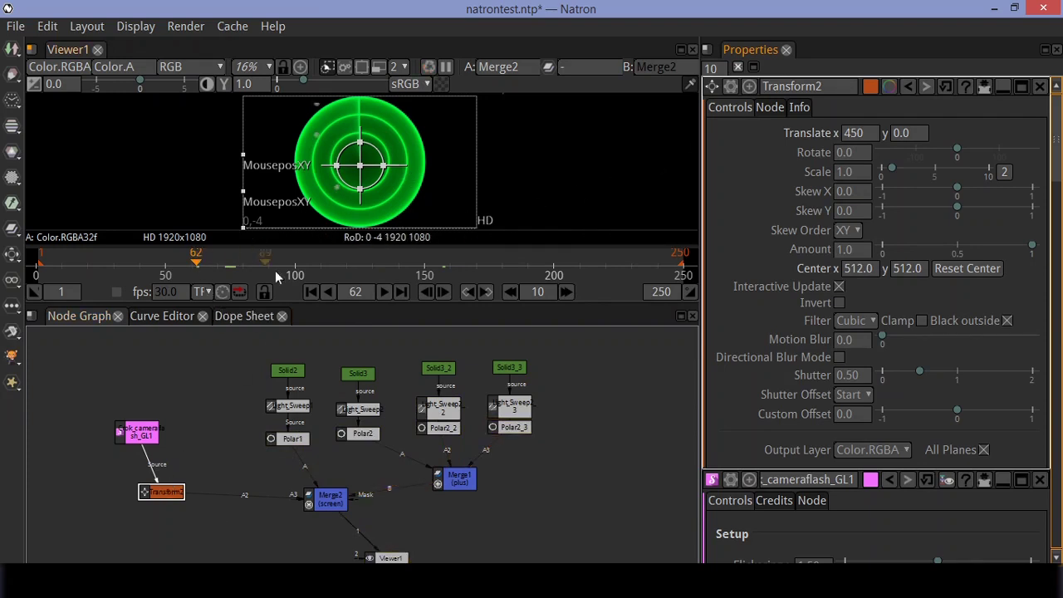
{"action": "left_click", "coordinate": [311, 291]}
{"action": "left_click", "coordinate": [384, 292]}
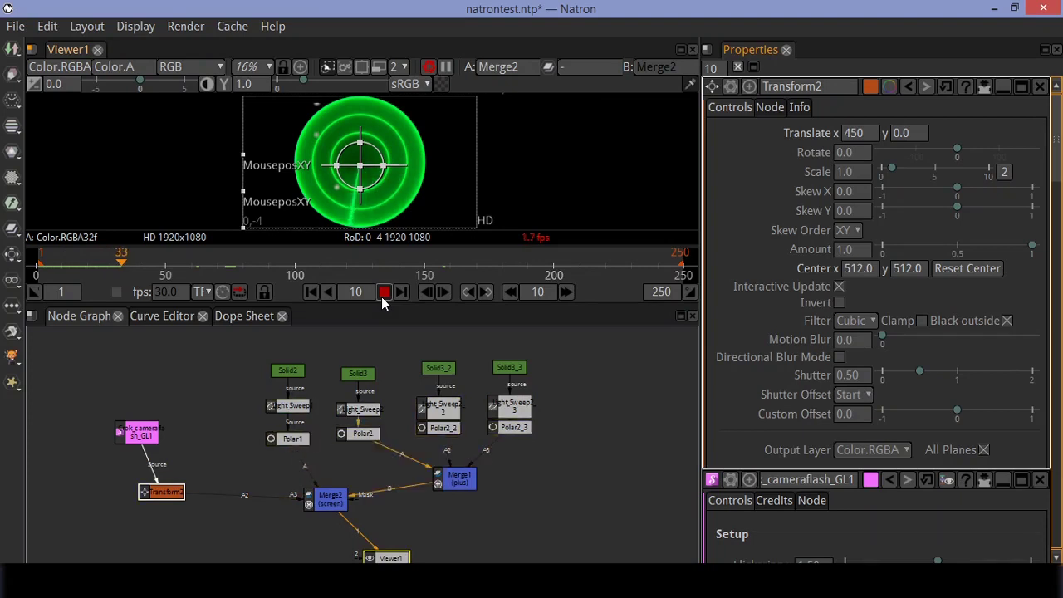
{"action": "left_click", "coordinate": [383, 298]}
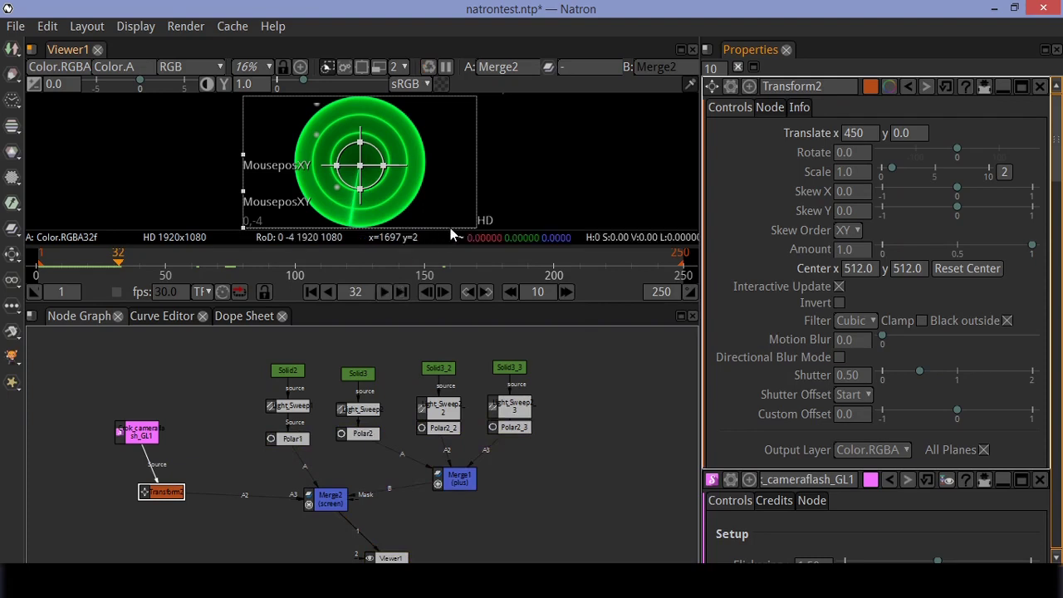
- Set Transform2's Scale to 0.8 and return the timeline to the first frame
{"action": "left_click", "coordinate": [858, 211]}
{"action": "left_click", "coordinate": [870, 171]}
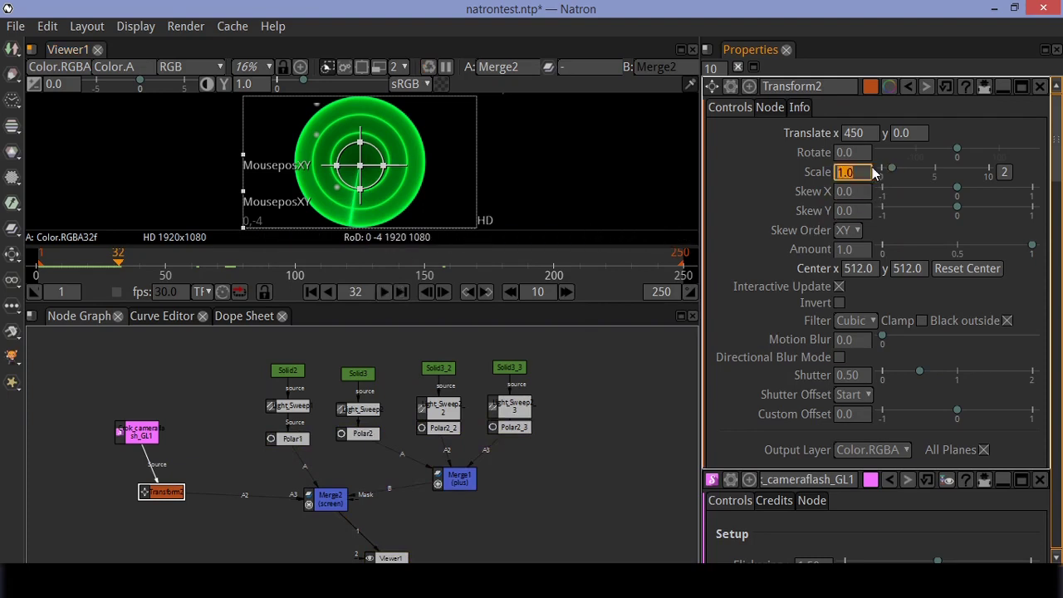
{"action": "type", "text": "0.8"}
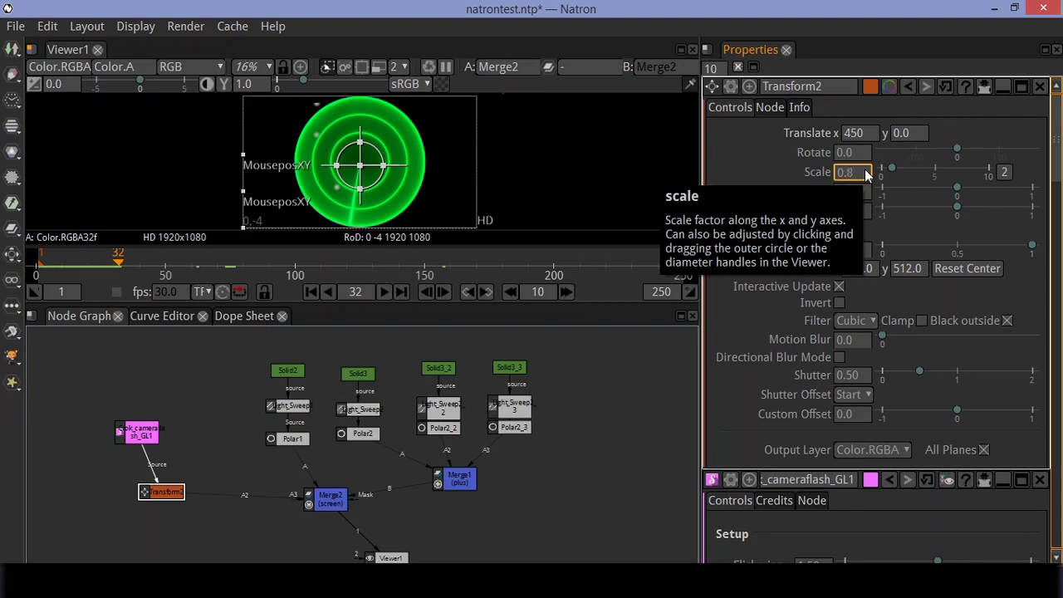
{"action": "key", "text": "Return"}
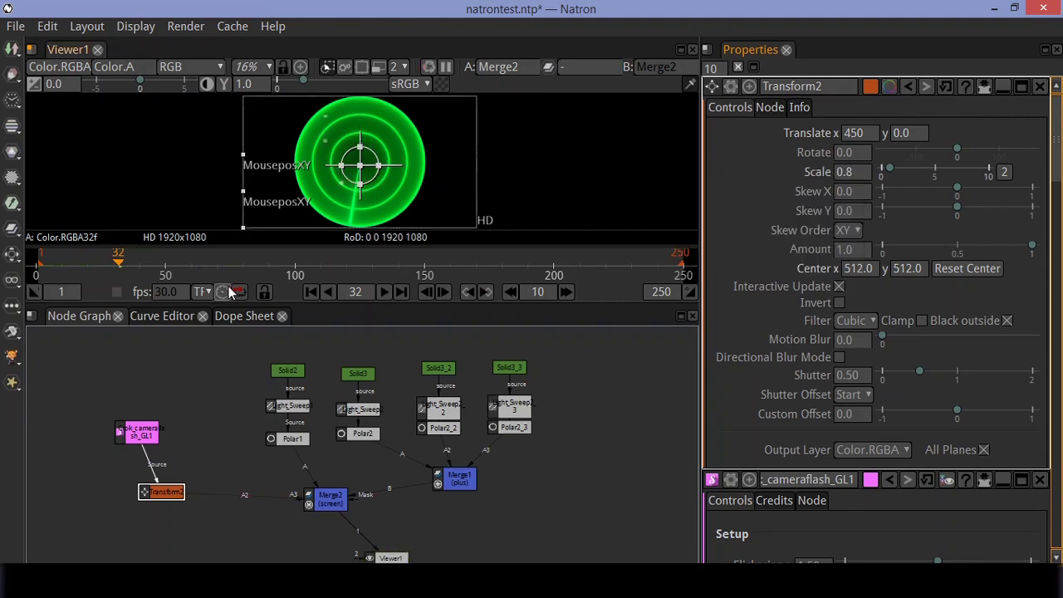
{"action": "left_click", "coordinate": [312, 294]}
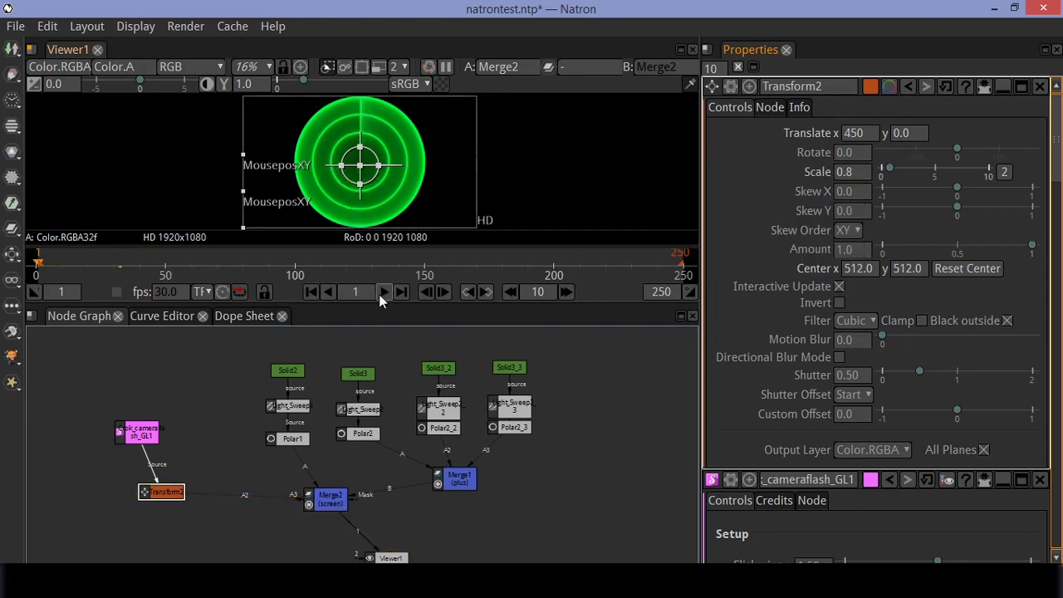
- Set the timeline to frame 40 and insert a Fill node between the camera flash node and Transform2
{"action": "left_click_drag", "start_coordinate": [50, 268], "coordinate": [163, 272]}
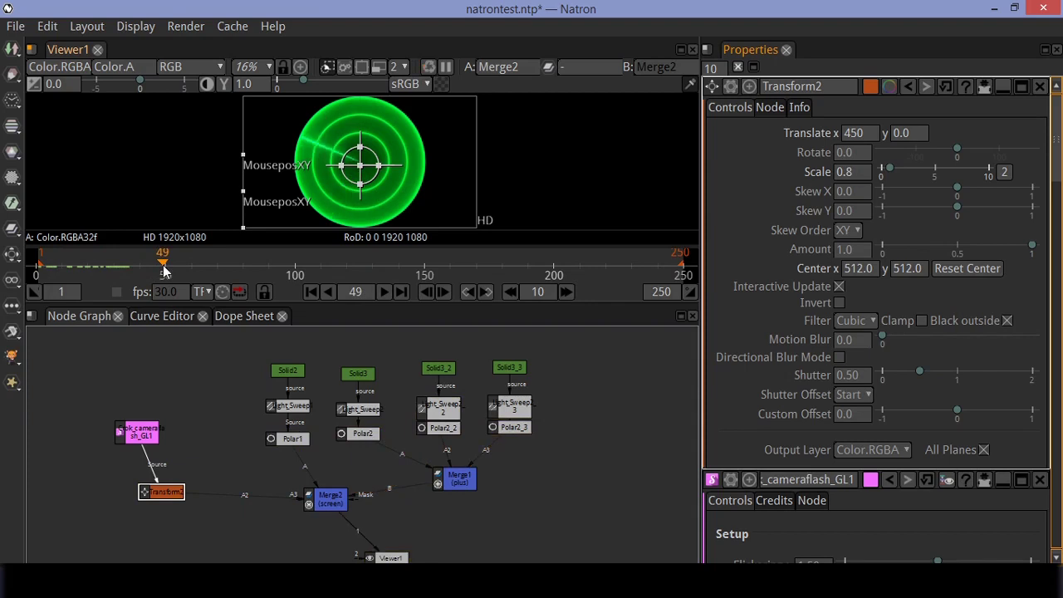
{"action": "left_click", "coordinate": [139, 270]}
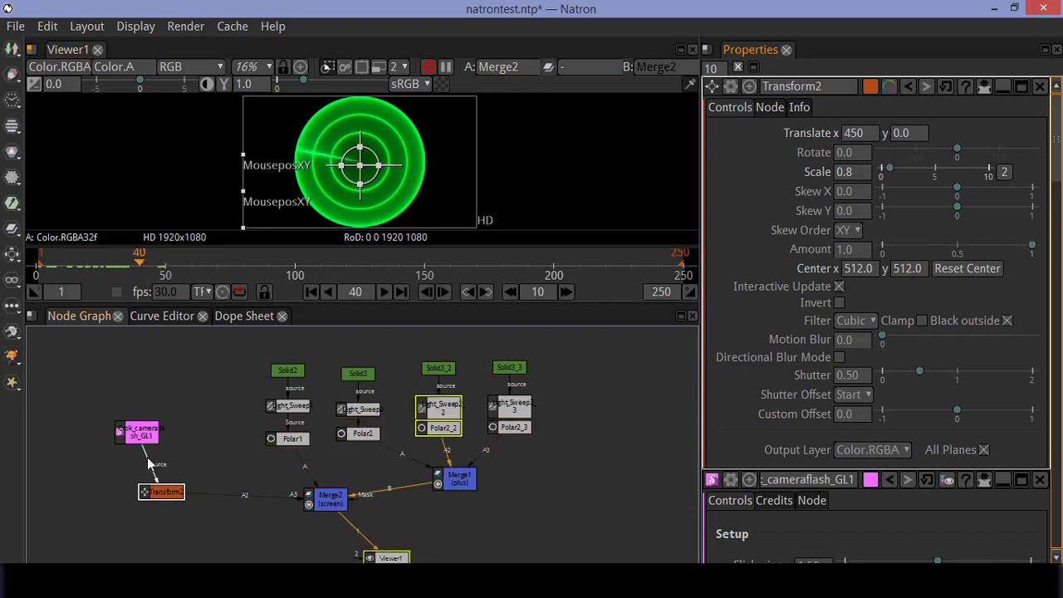
{"action": "left_click_drag", "start_coordinate": [160, 492], "coordinate": [186, 498]}
{"action": "left_click", "coordinate": [138, 434]}
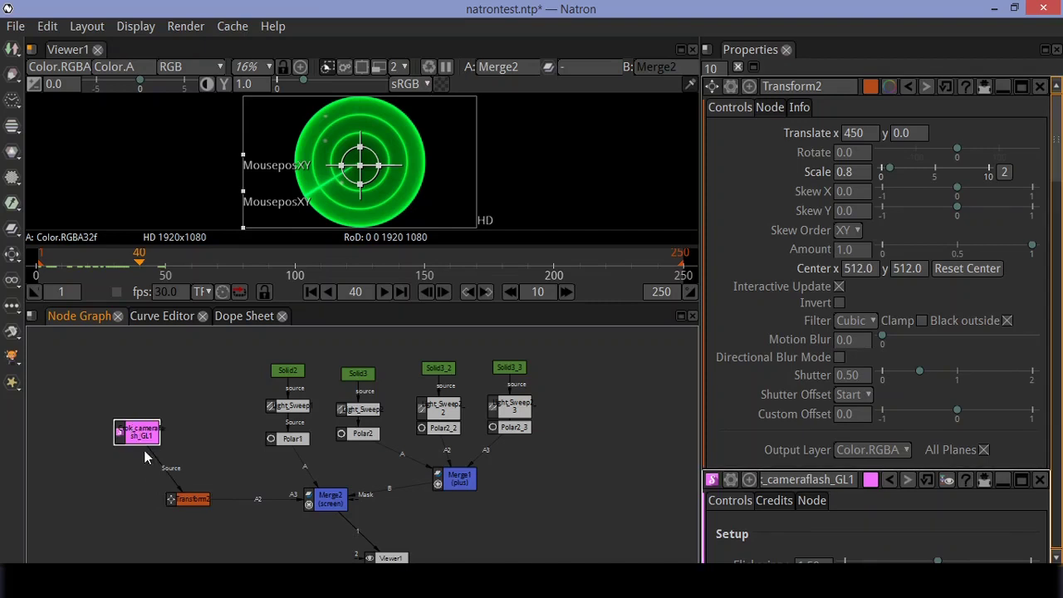
{"action": "right_click", "coordinate": [191, 435]}
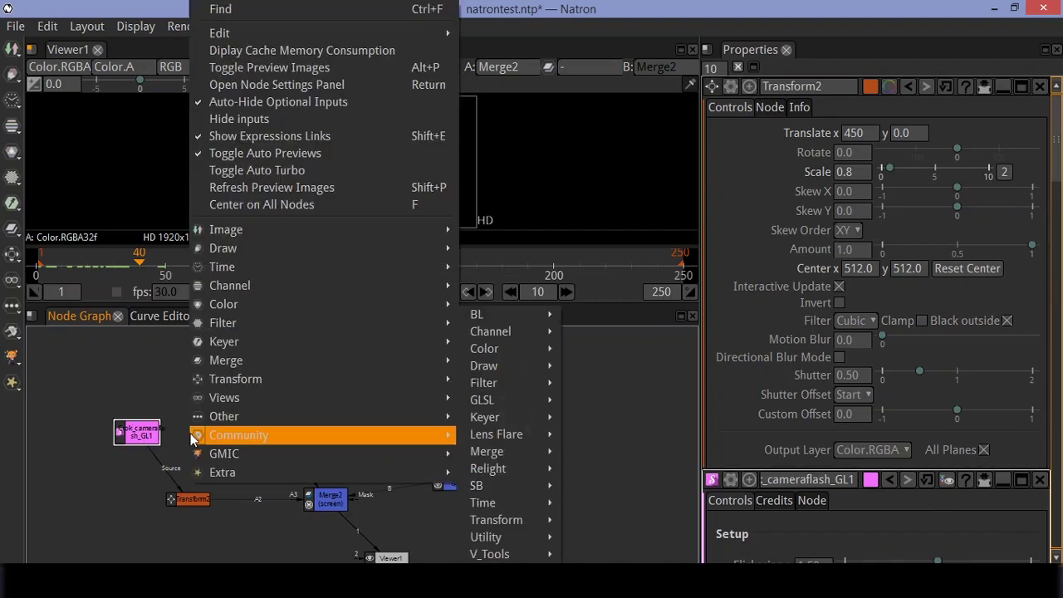
{"action": "mouse_move", "coordinate": [276, 379]}
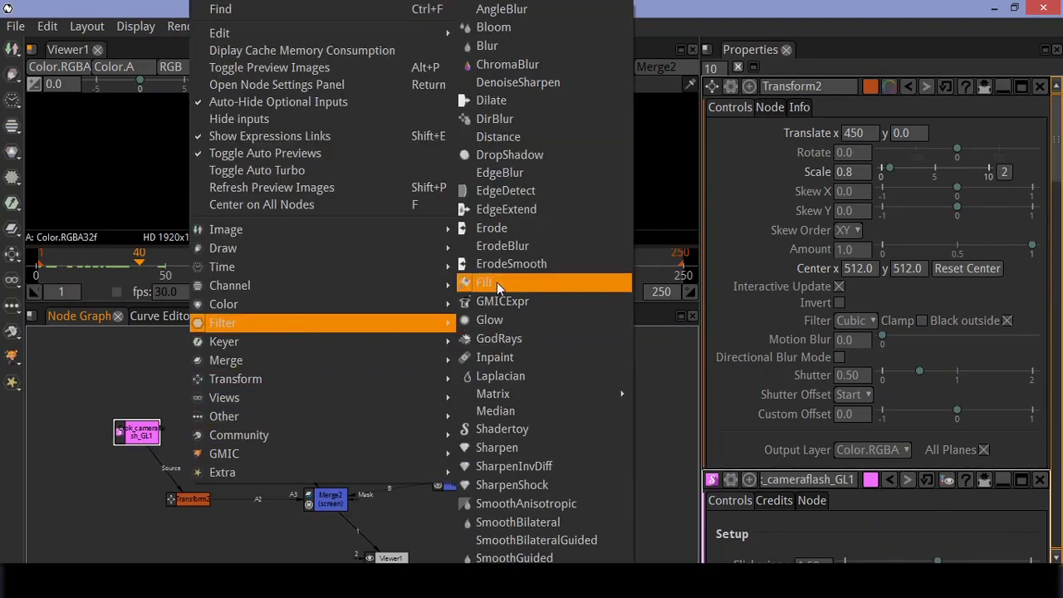
{"action": "left_click", "coordinate": [498, 280]}
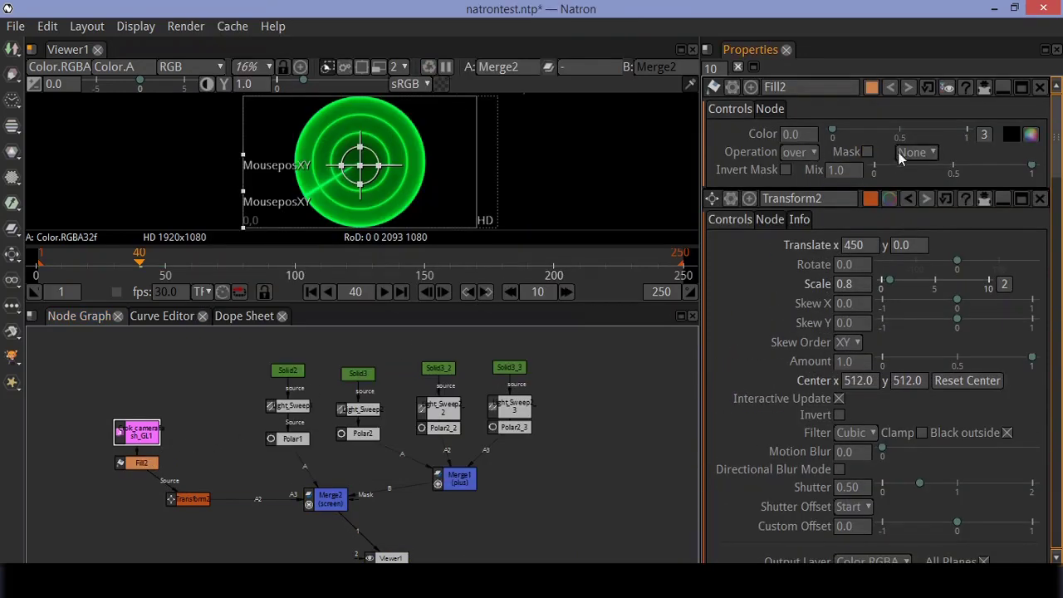
- Set the Fill node's operation to overlay and its color to bright green with red 2, green 255 and blue 10
{"action": "left_click", "coordinate": [793, 153]}
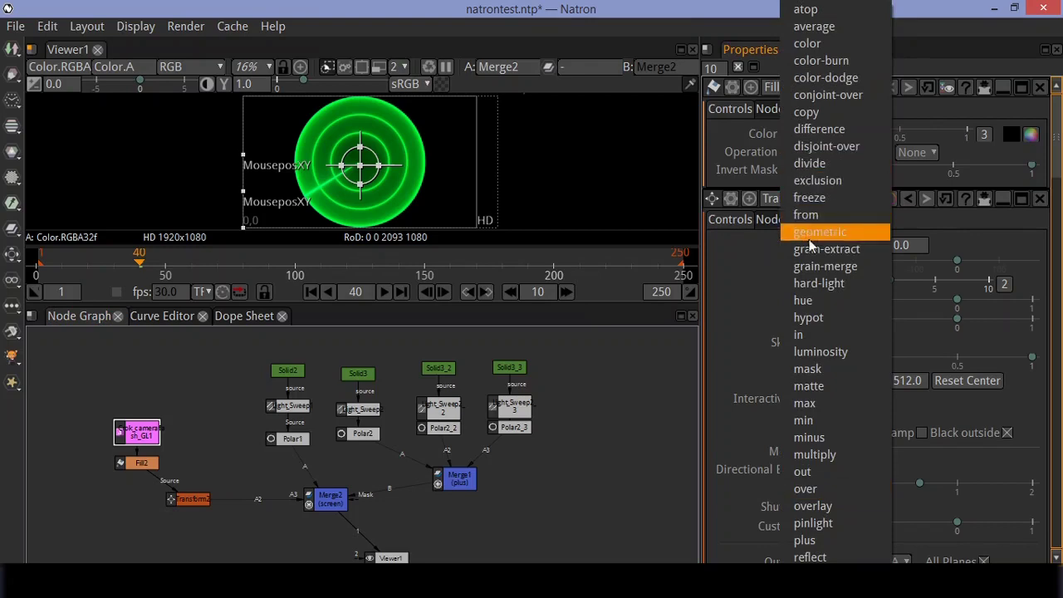
{"action": "left_click", "coordinate": [815, 513]}
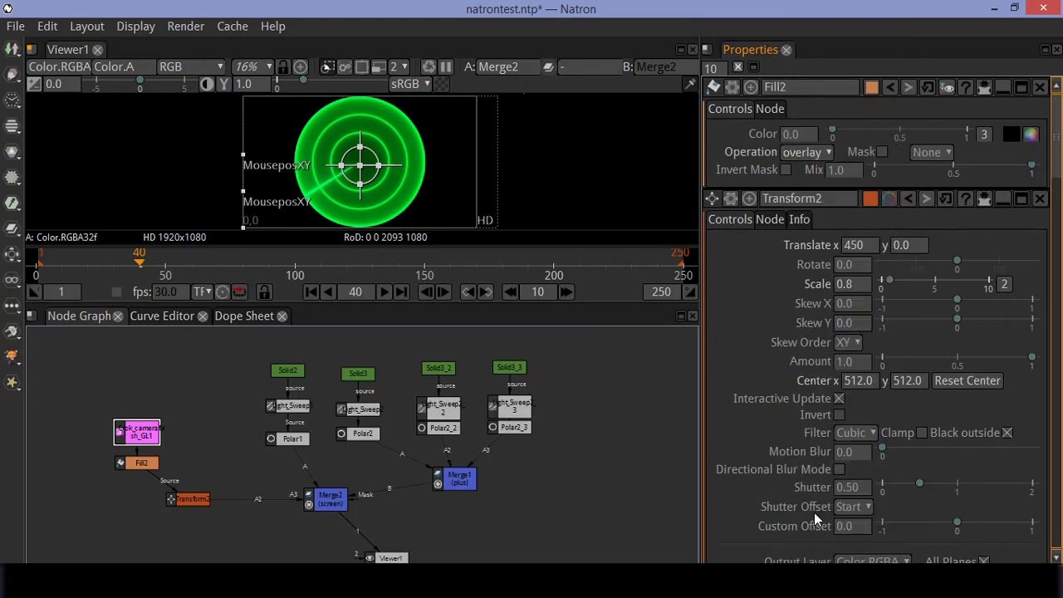
{"action": "left_click", "coordinate": [1031, 136]}
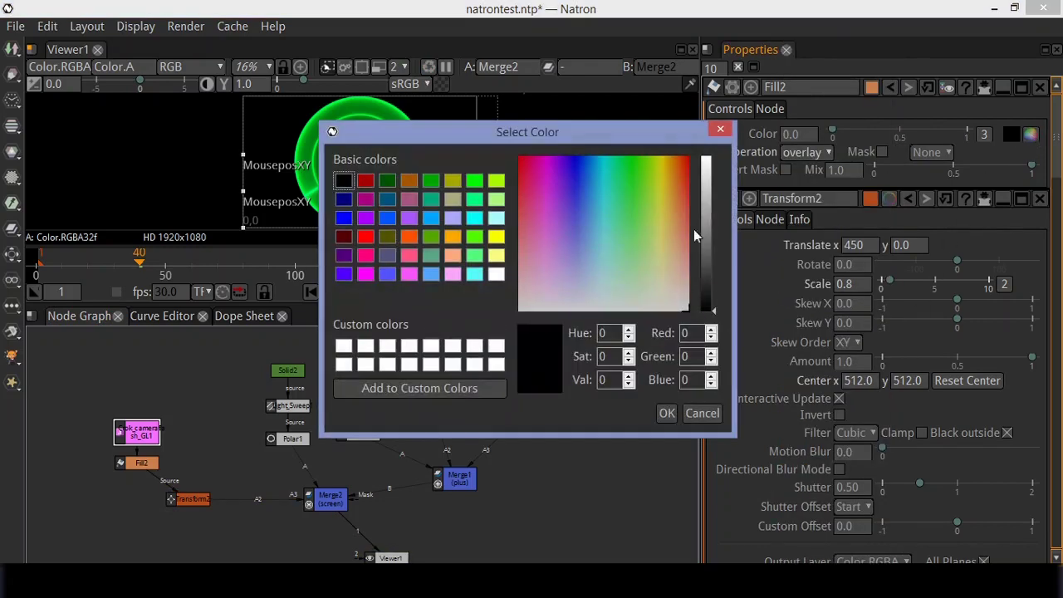
{"action": "left_click_drag", "start_coordinate": [622, 213], "coordinate": [631, 157]}
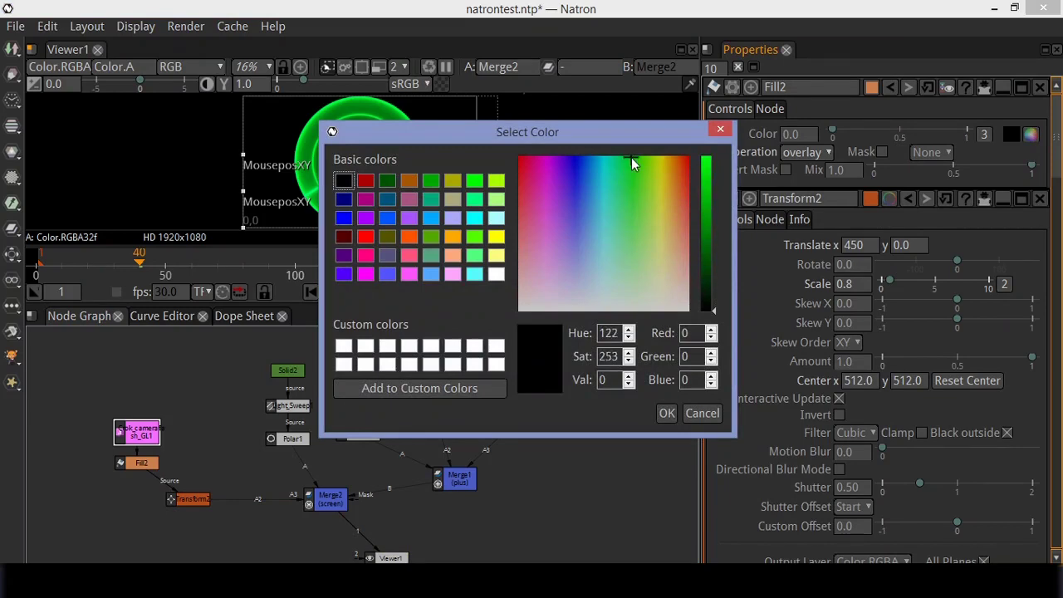
{"action": "left_click", "coordinate": [708, 162]}
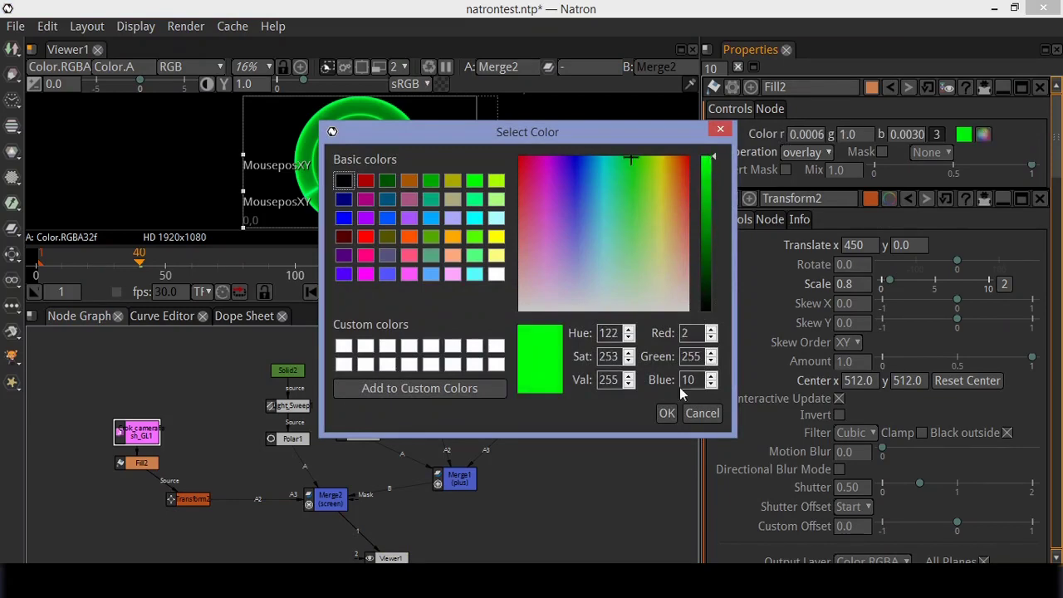
{"action": "left_click", "coordinate": [667, 413]}
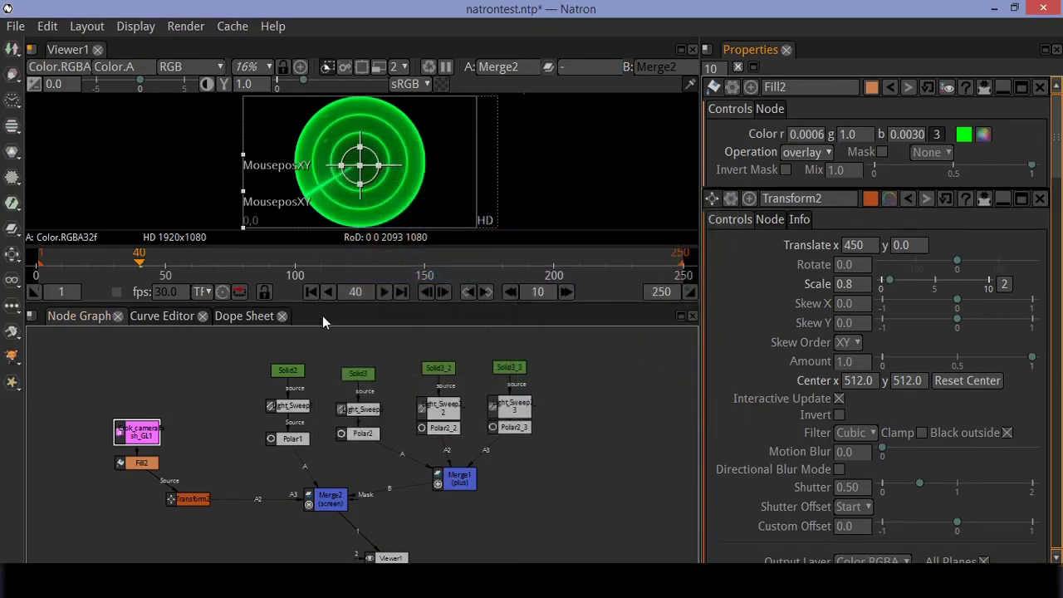
- Save the project with the timeline at the first frame, and play the radar animation
{"action": "left_click", "coordinate": [312, 291]}
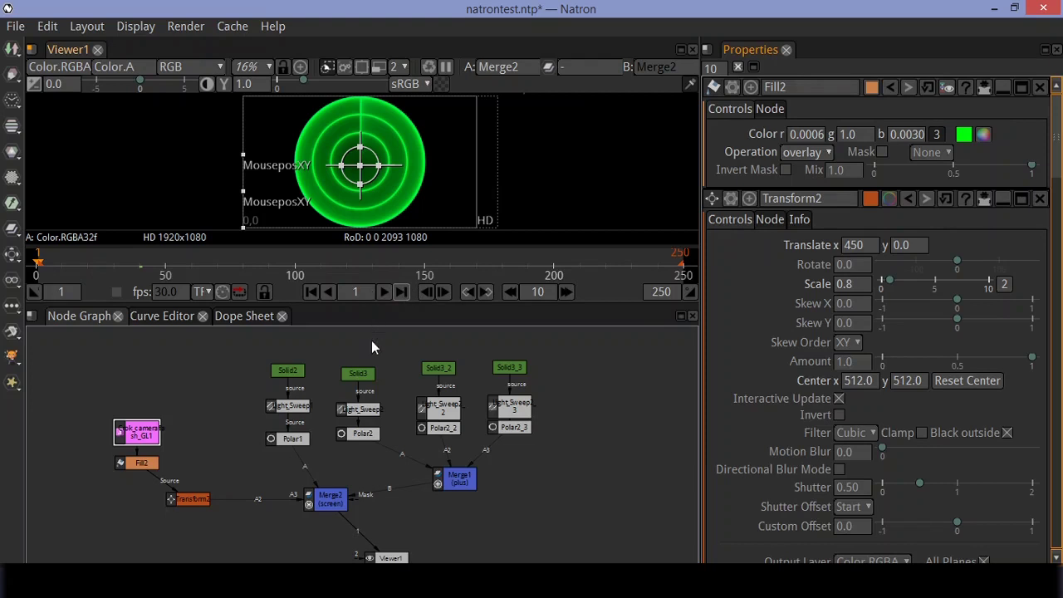
{"action": "key", "text": "ctrl+s"}
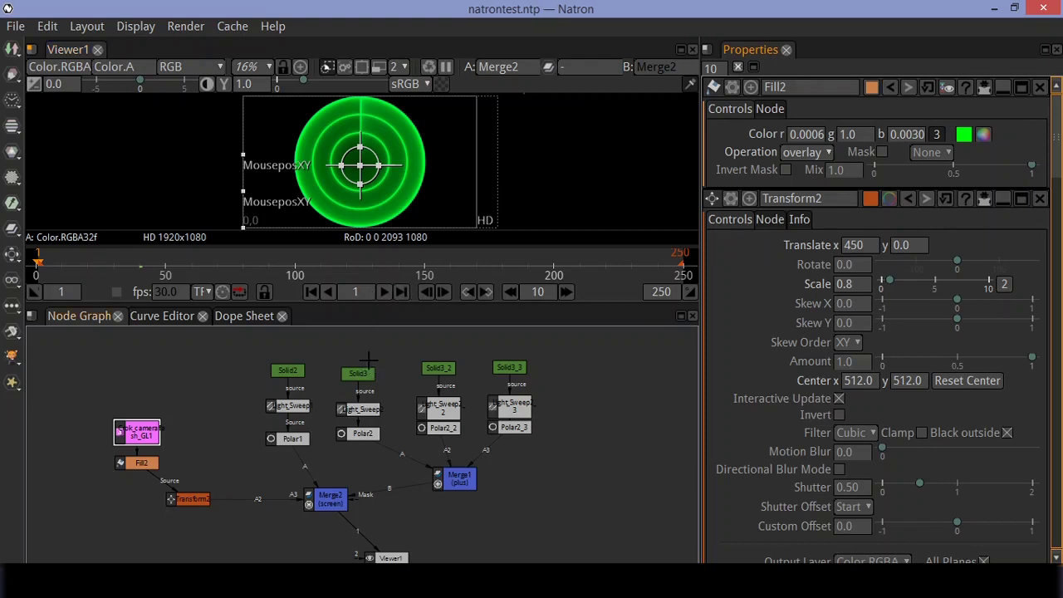
{"action": "left_click", "coordinate": [386, 292]}
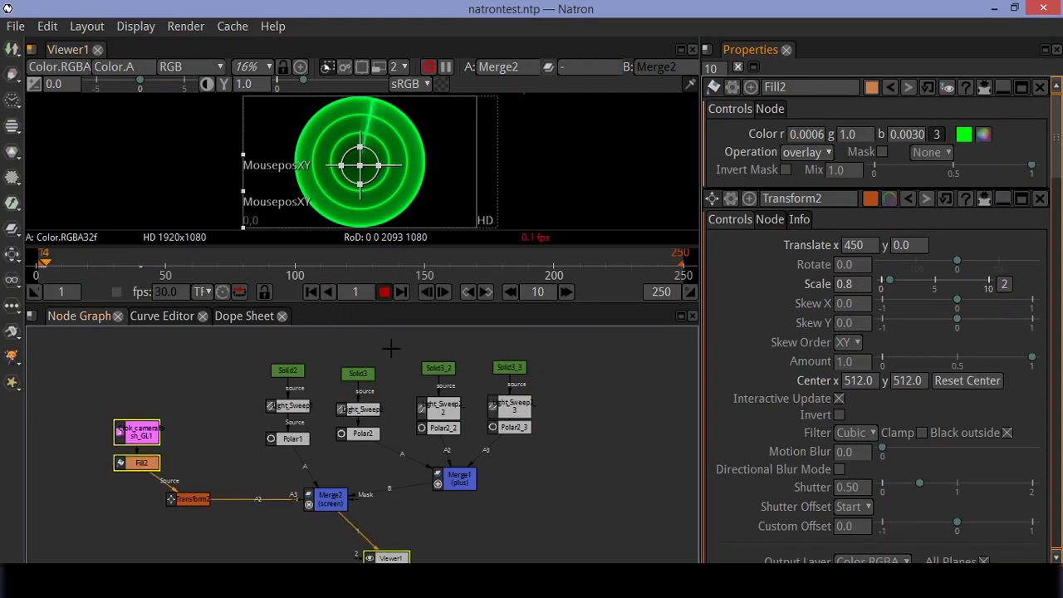
{"action": "left_click", "coordinate": [502, 472]}
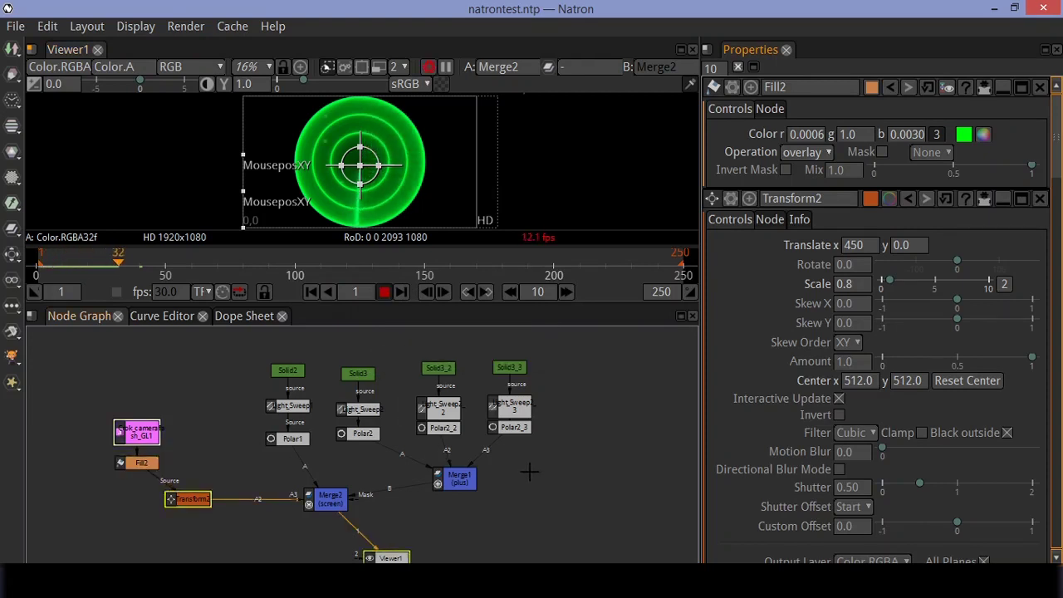